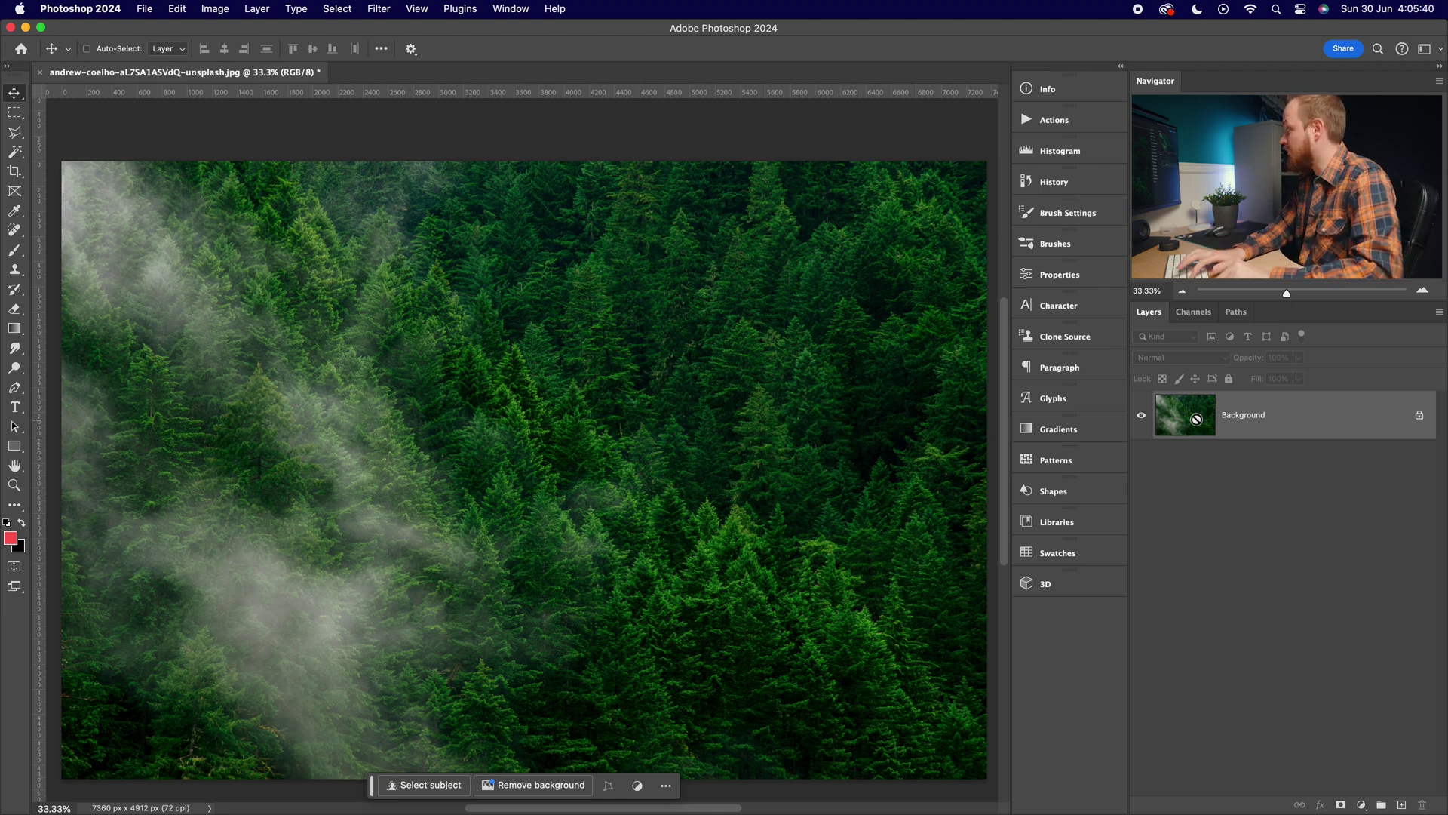
Duplicate the Background forest photo as Layer 1 and convert Layer 1 to a smart object
key(super+j)
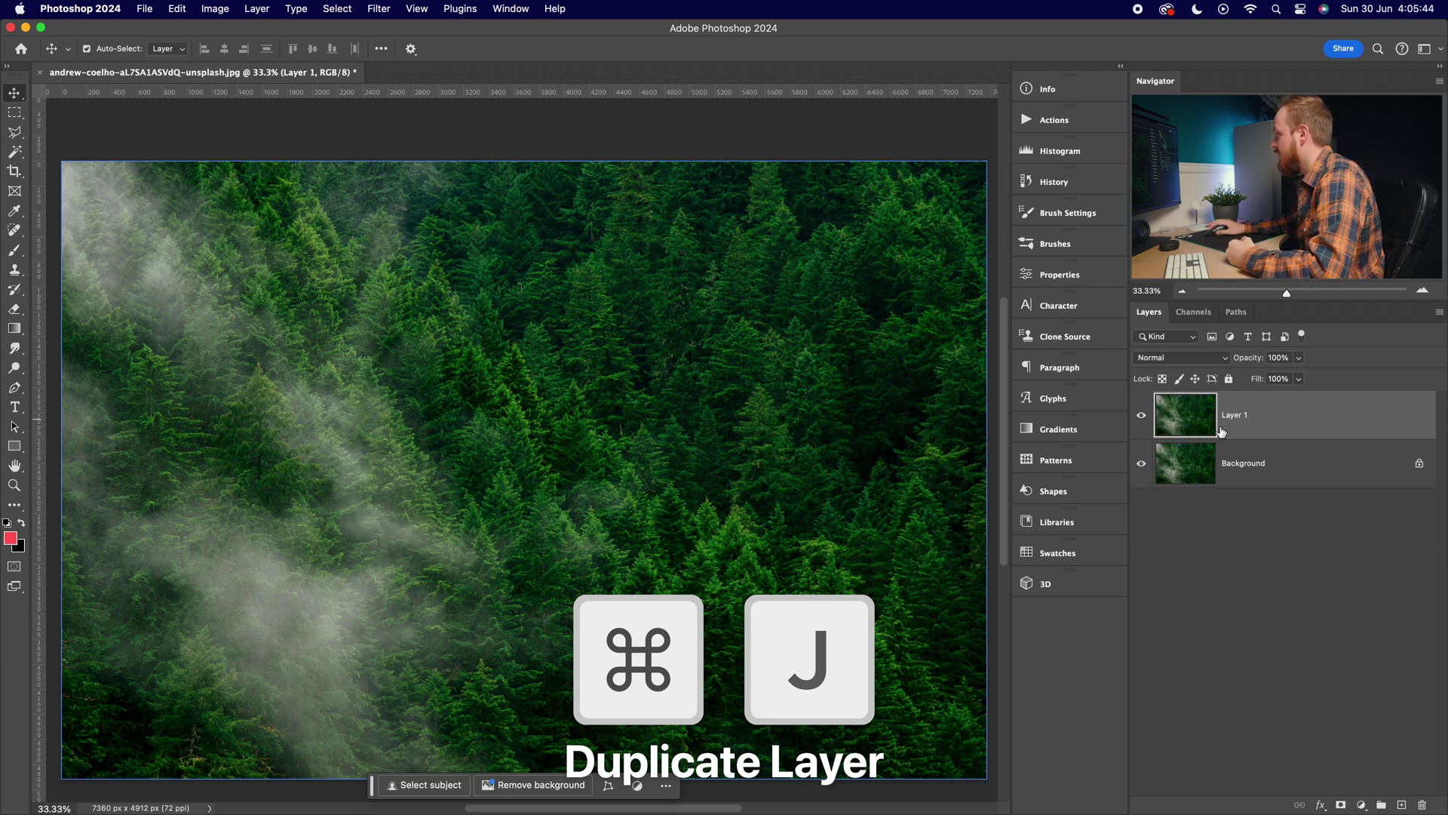
right_click(1290, 417)
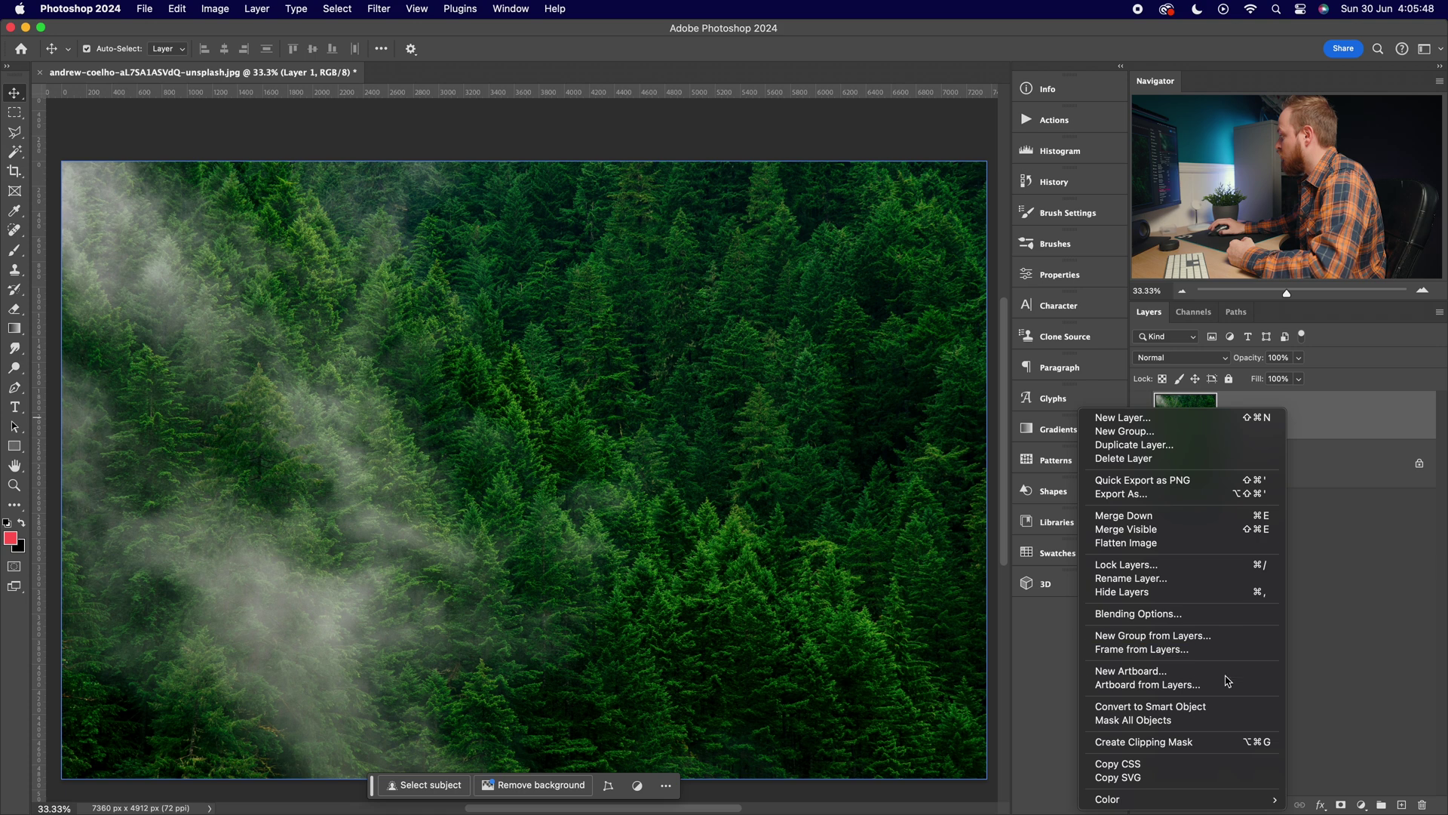
click(1223, 708)
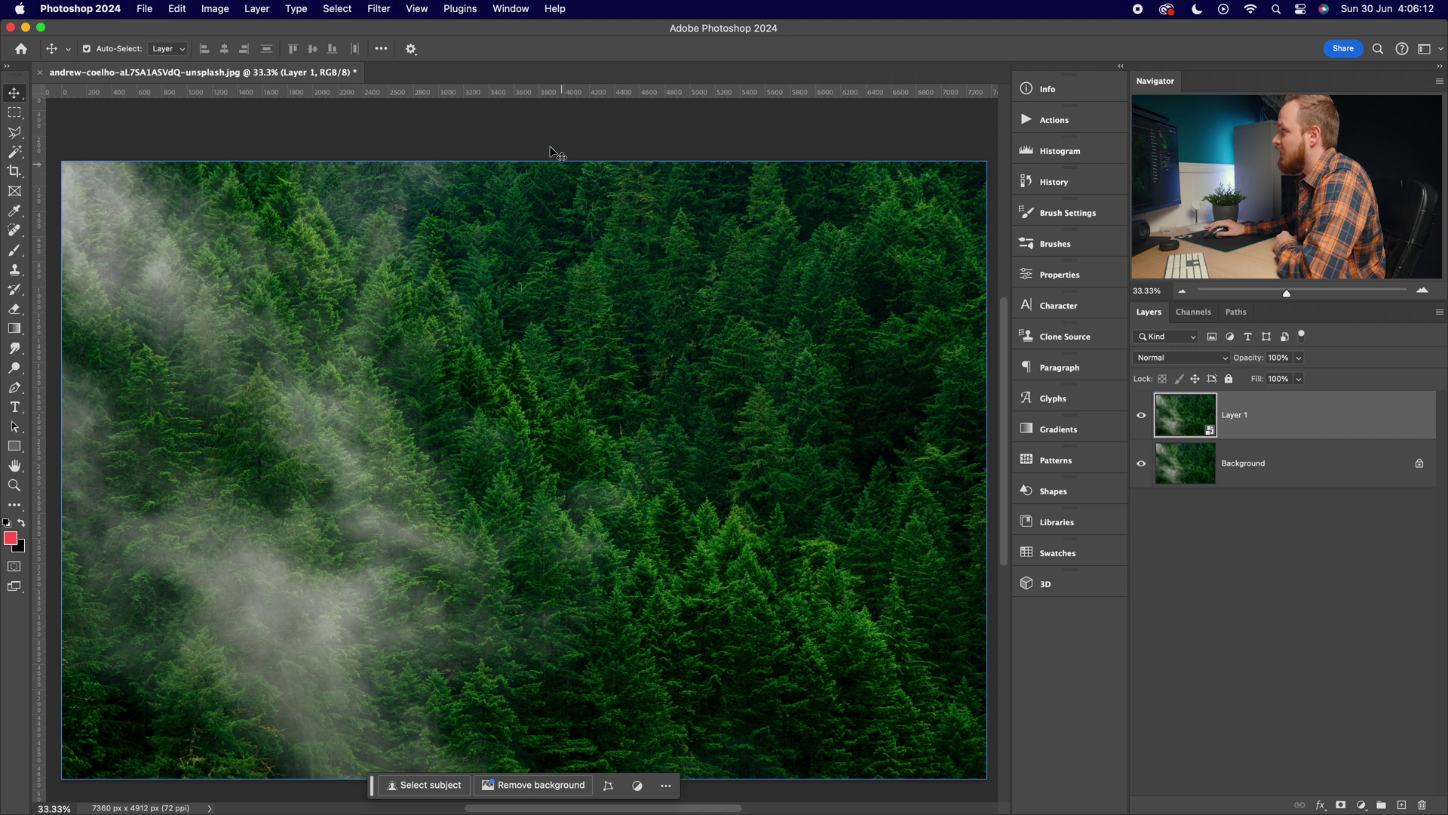
Open the Filter Gallery and select the Distort > Glass filter
click(383, 10)
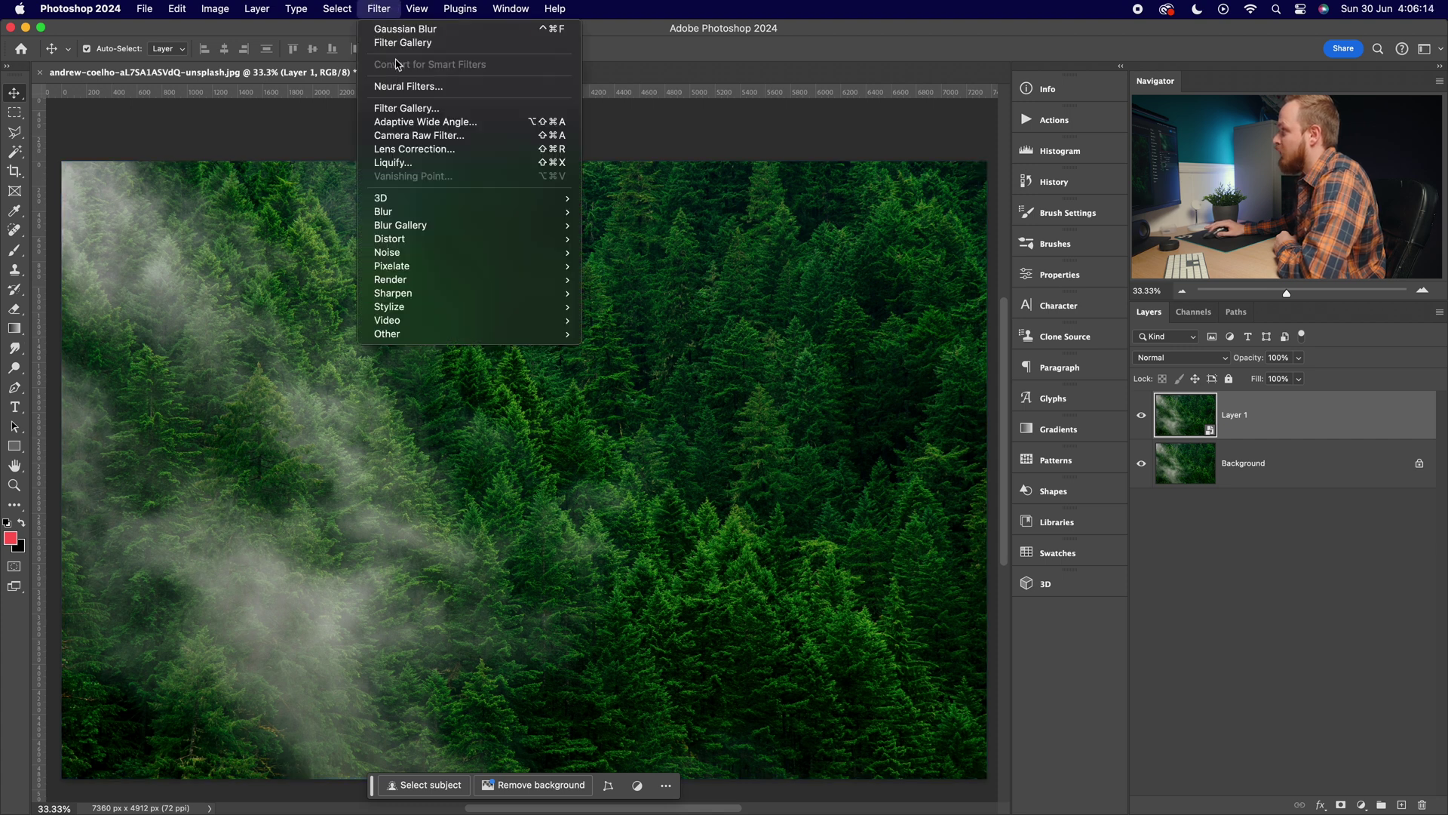
click(406, 110)
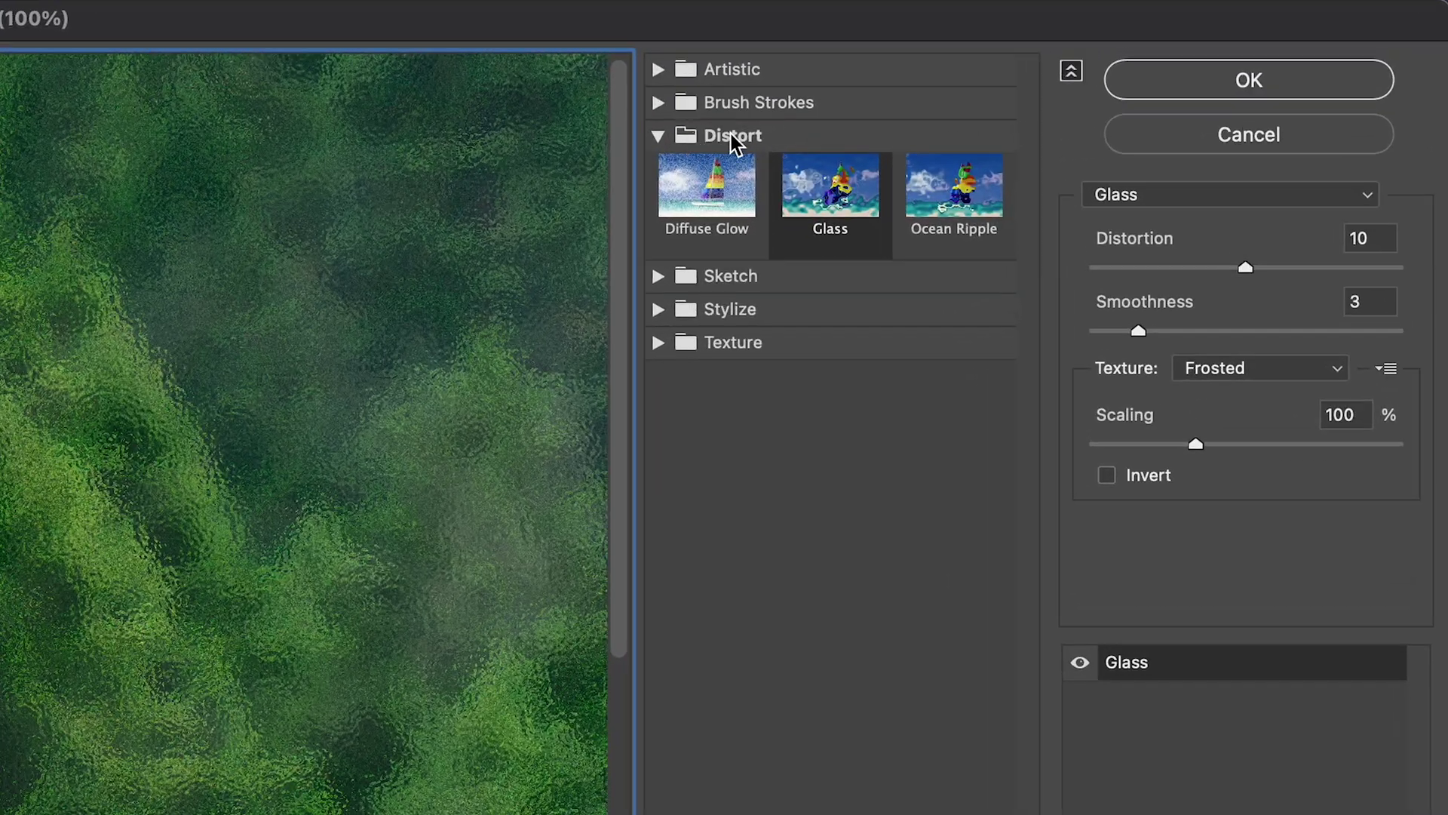
click(731, 134)
click(690, 139)
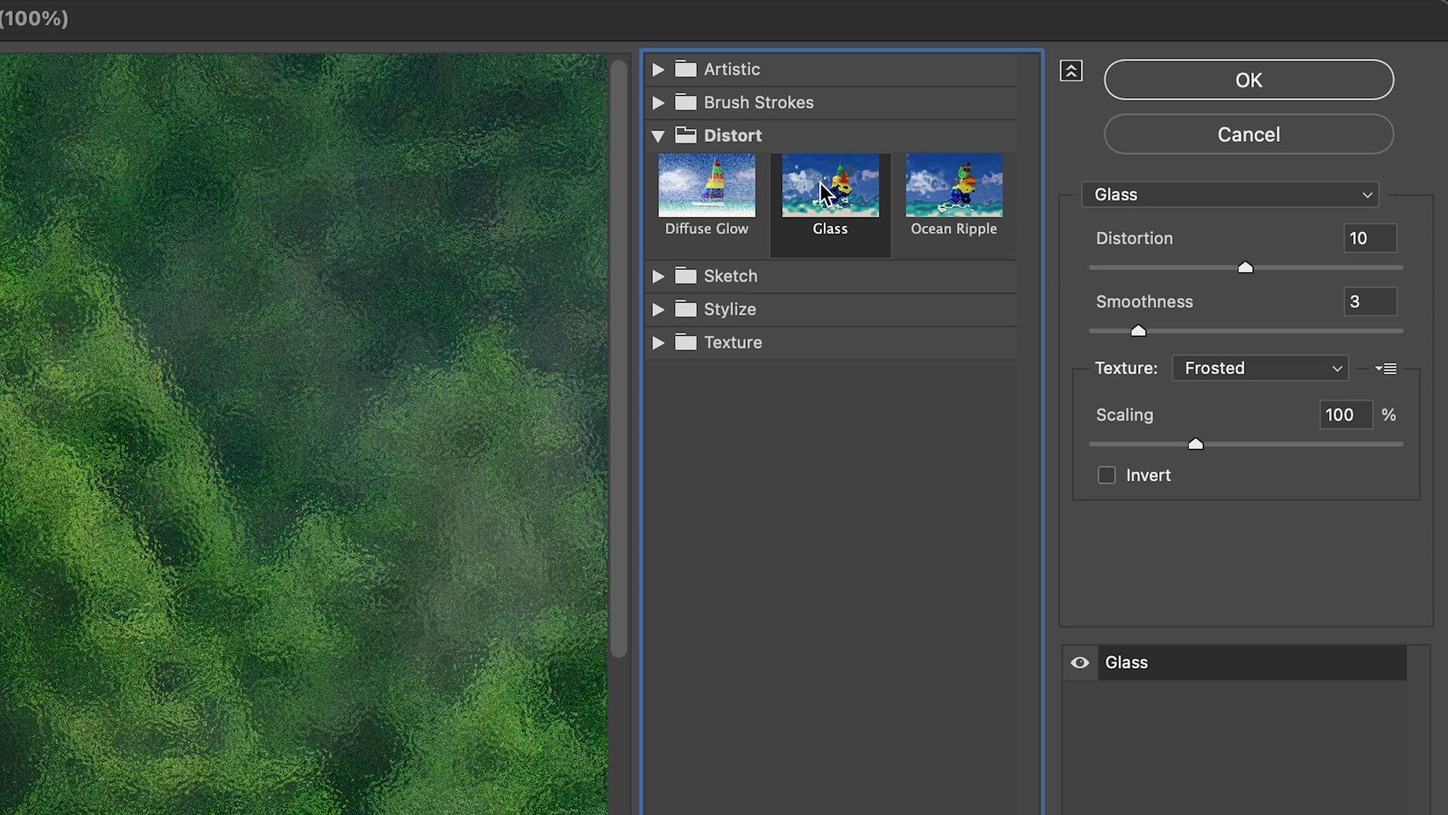
click(1162, 197)
click(1123, 198)
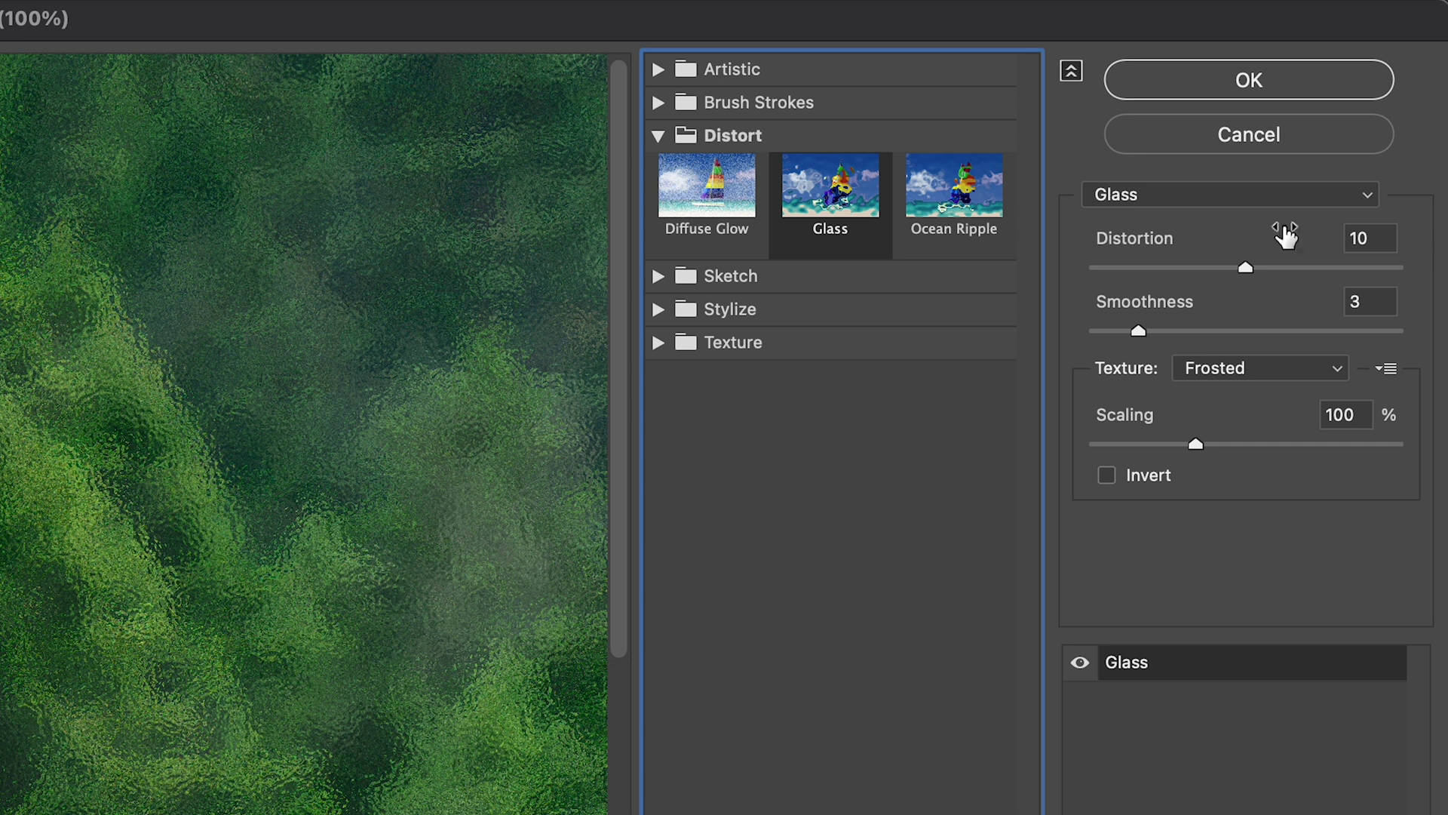
Set Glass Distortion 12 with Frosted texture at 100% scaling and apply it
double_click(1370, 237)
text(12)
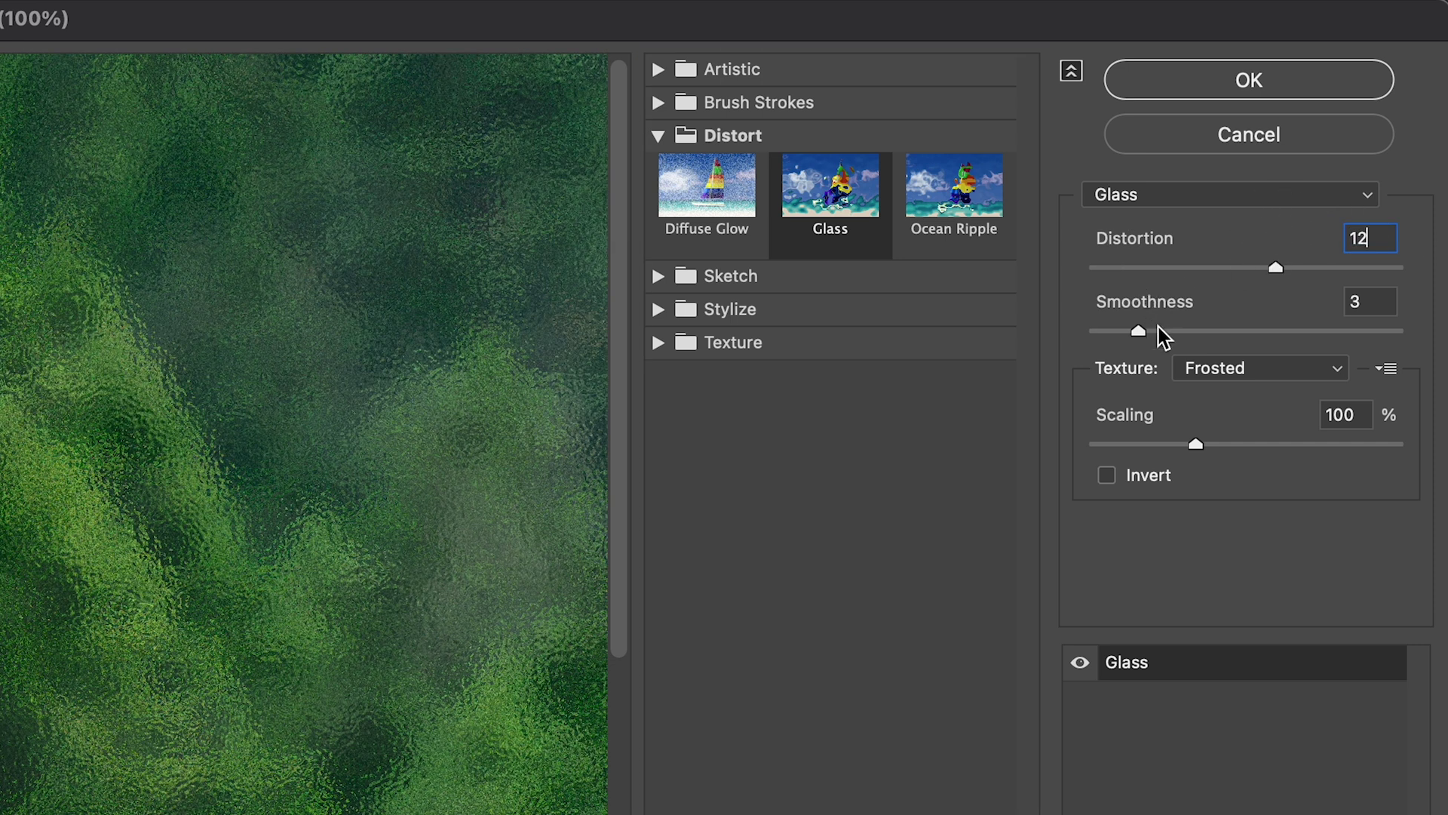
click(1249, 385)
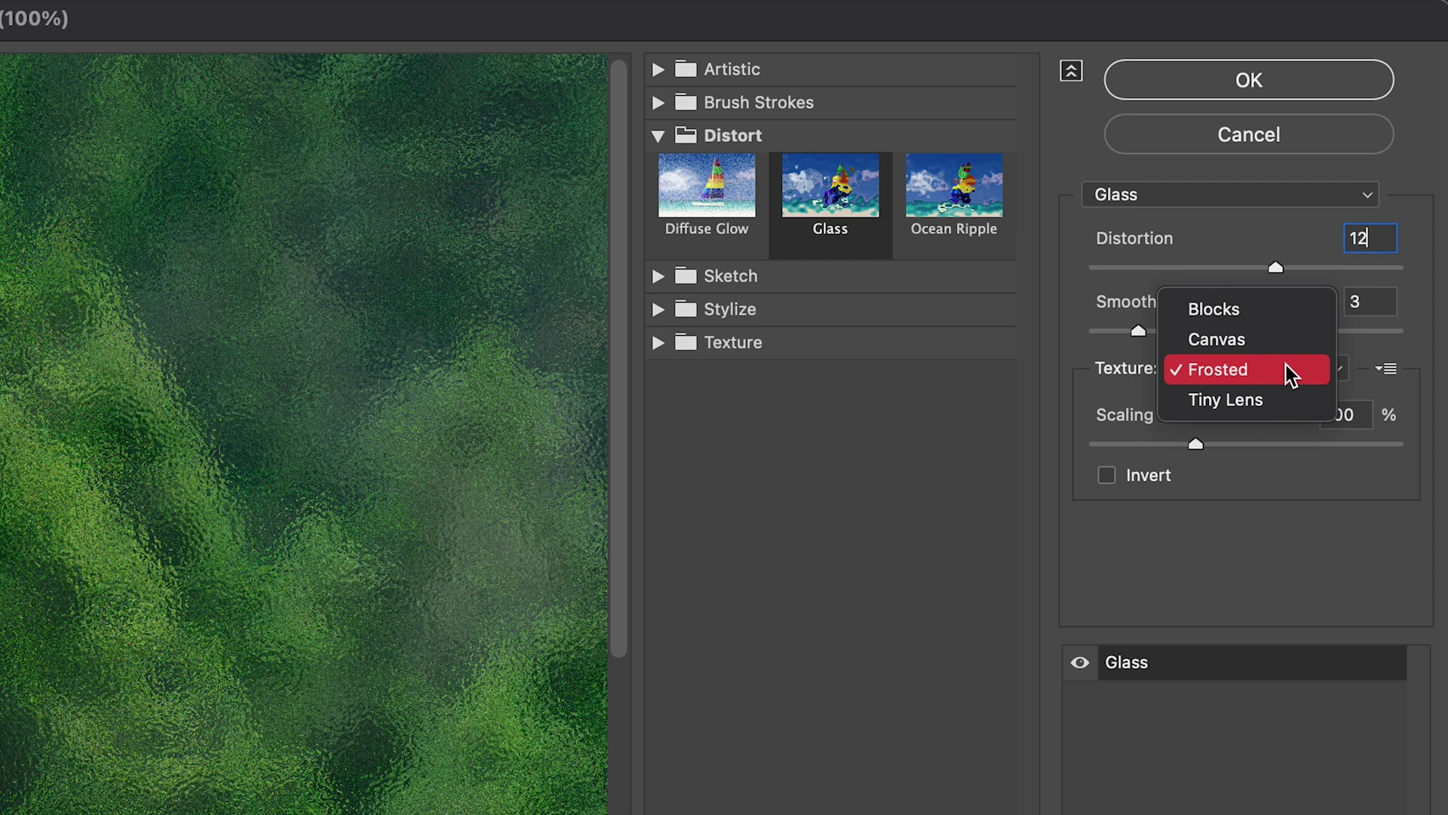
click(1290, 373)
scroll(304, 434, down, 5)
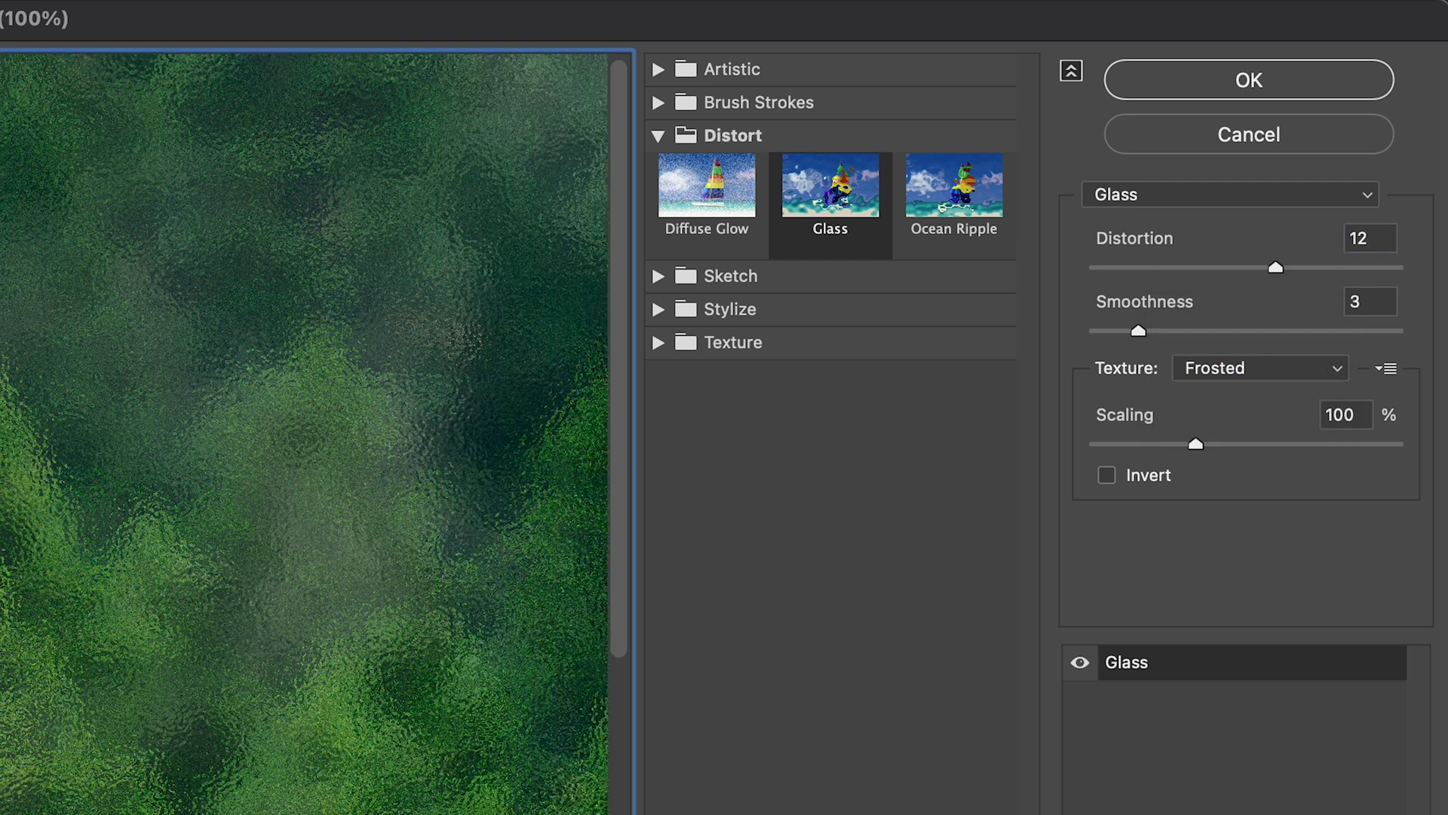
scroll(304, 434, up, 3)
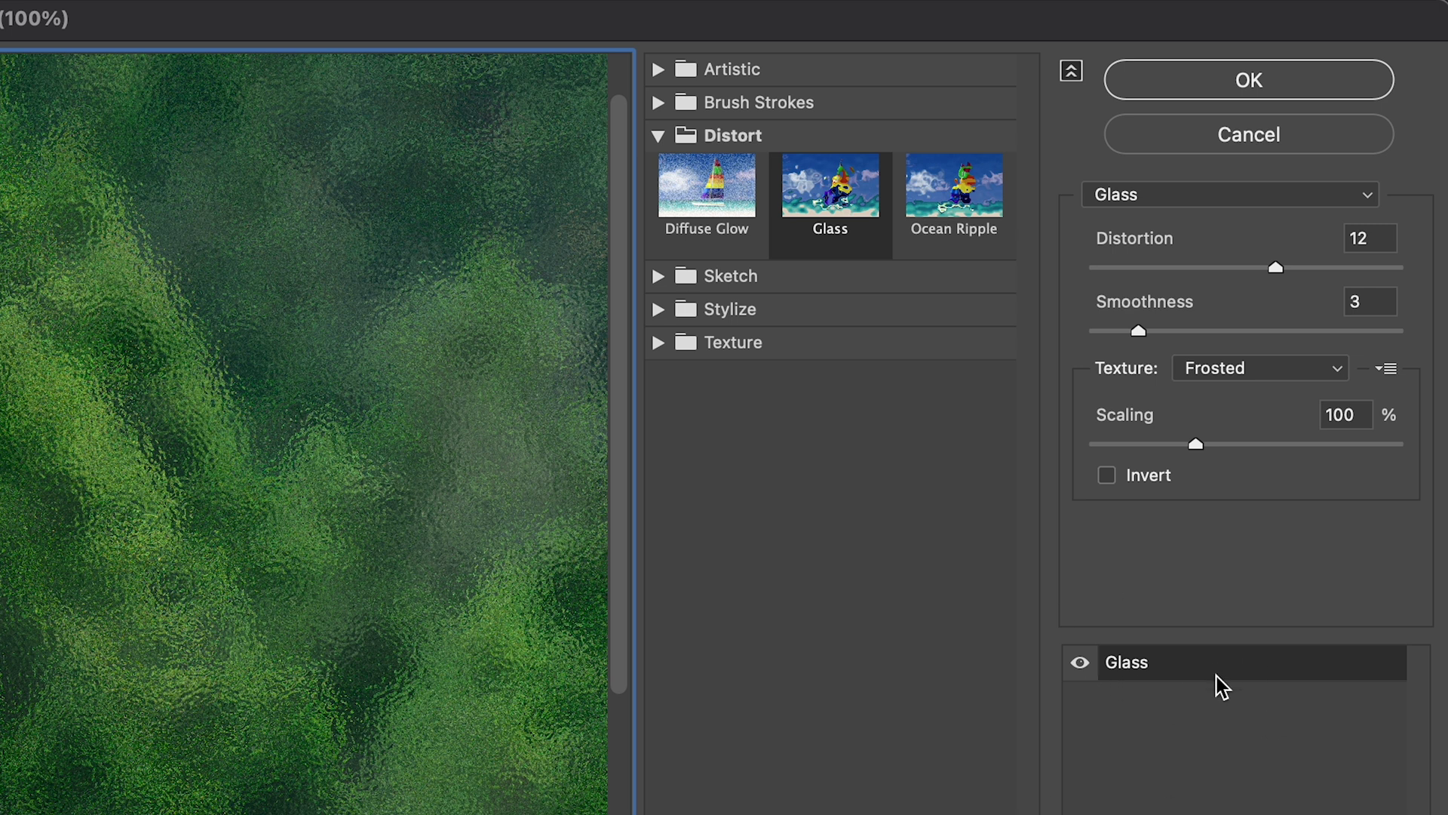
click(1195, 81)
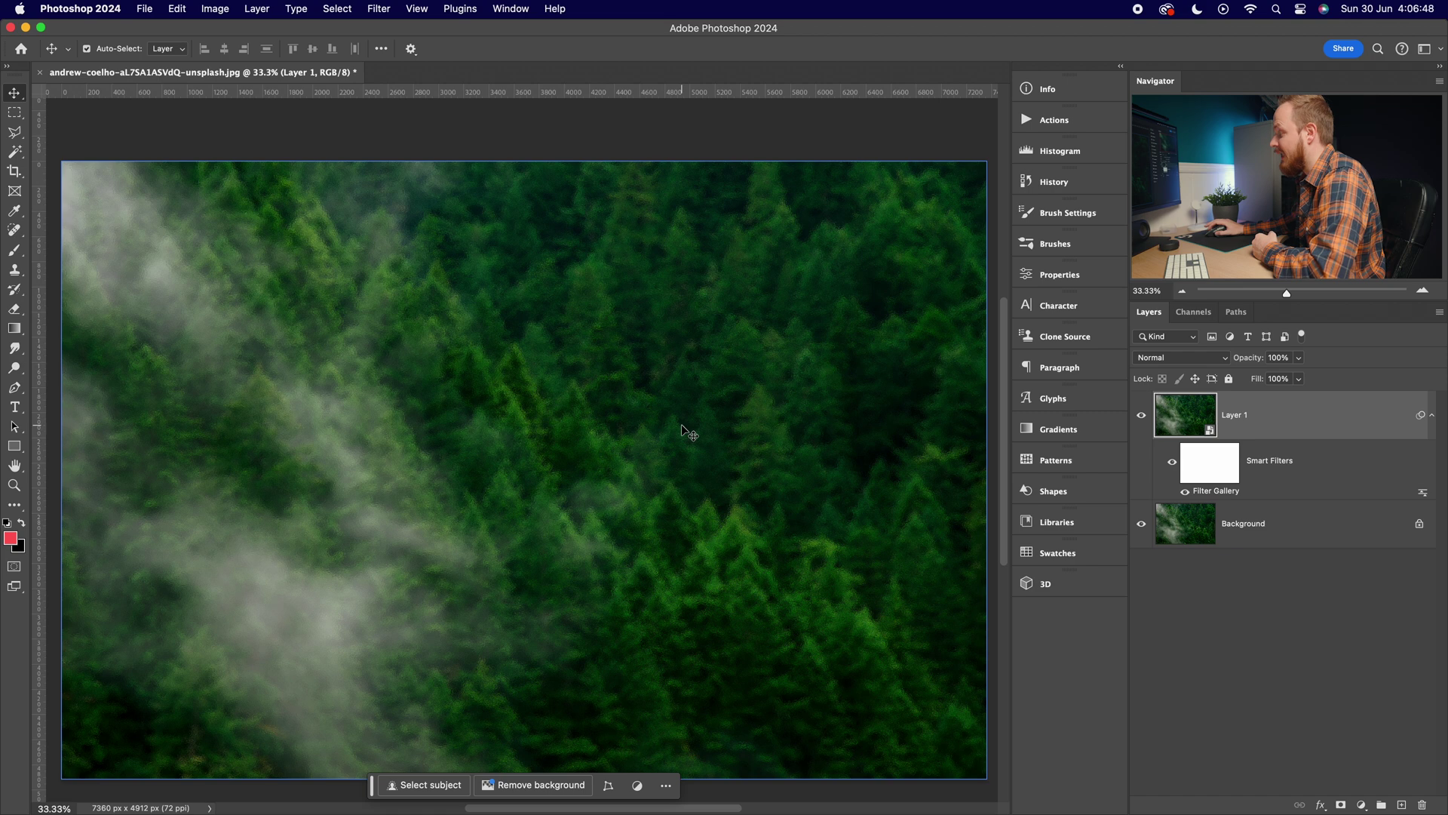
scroll(447, 492, up, 3)
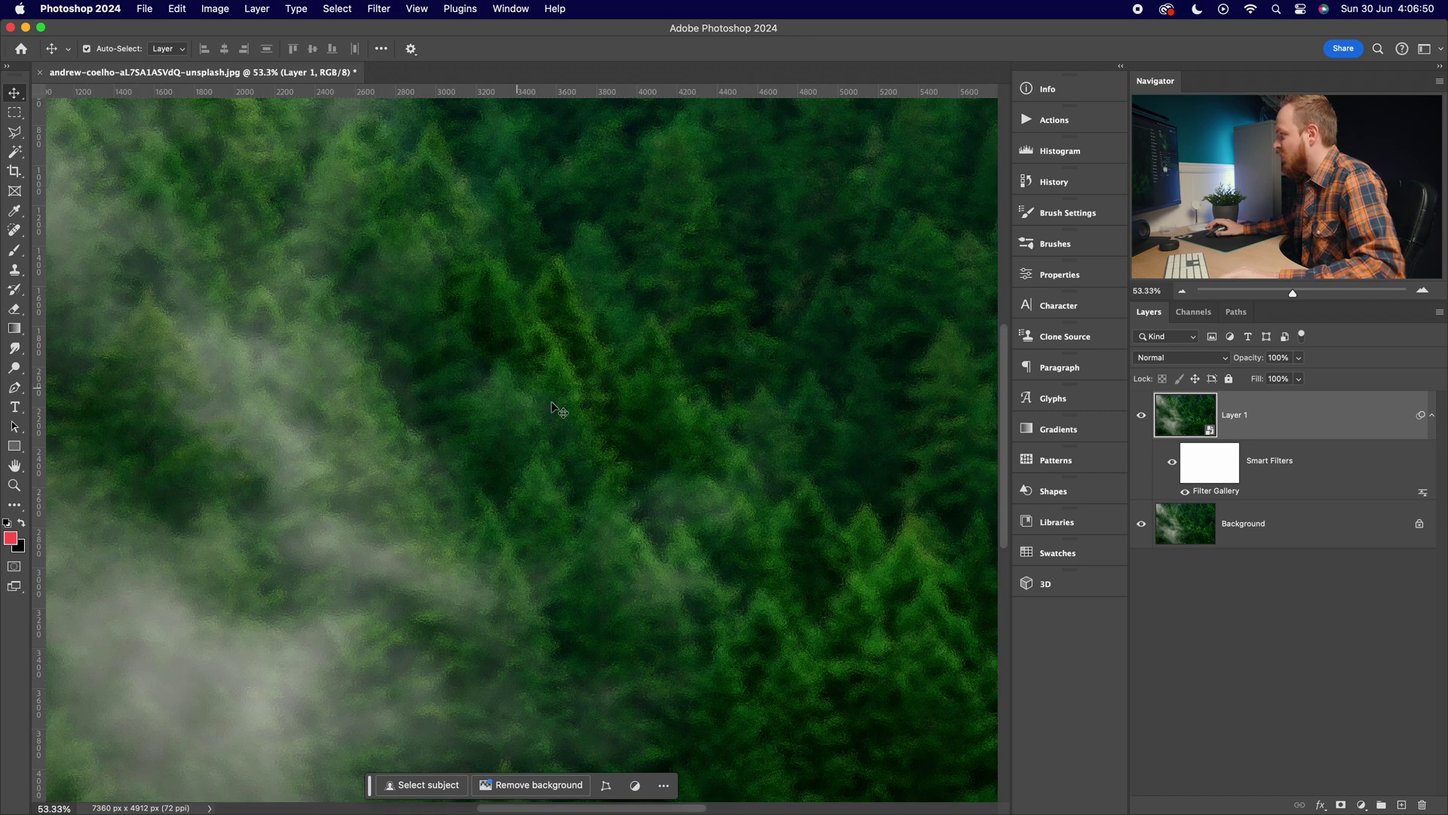
drag(644, 498, 585, 475)
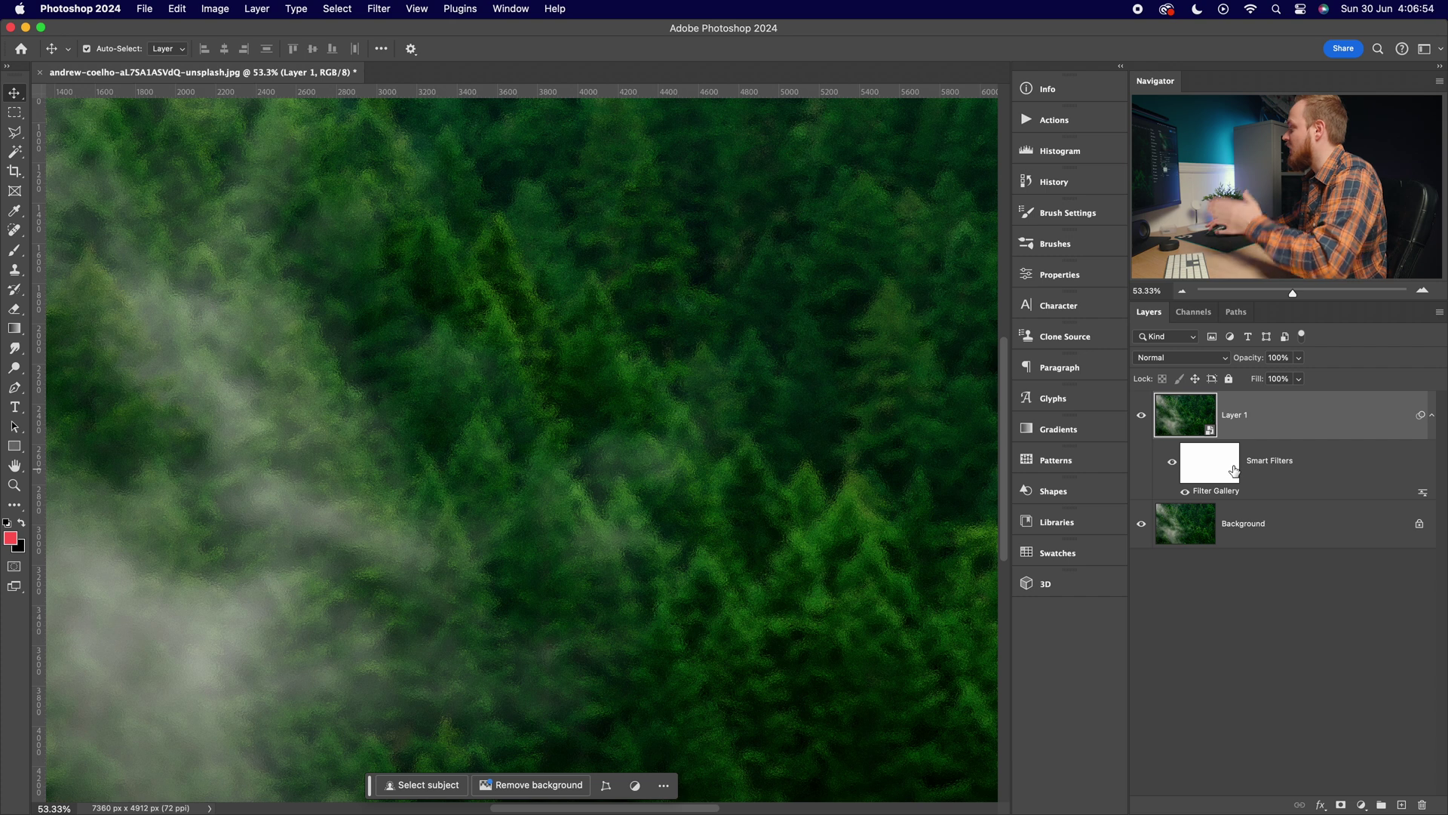
click(1226, 474)
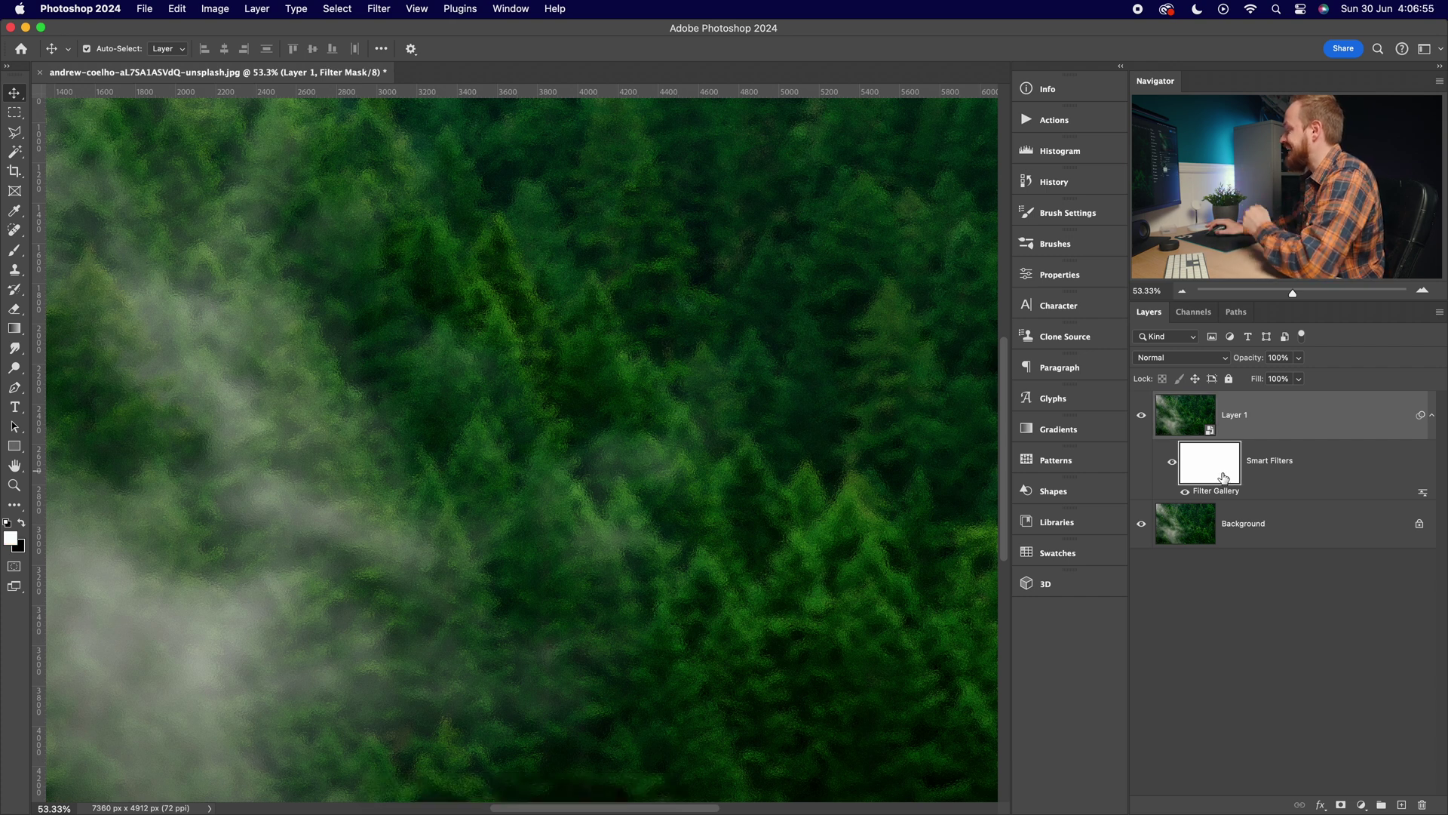
click(1184, 493)
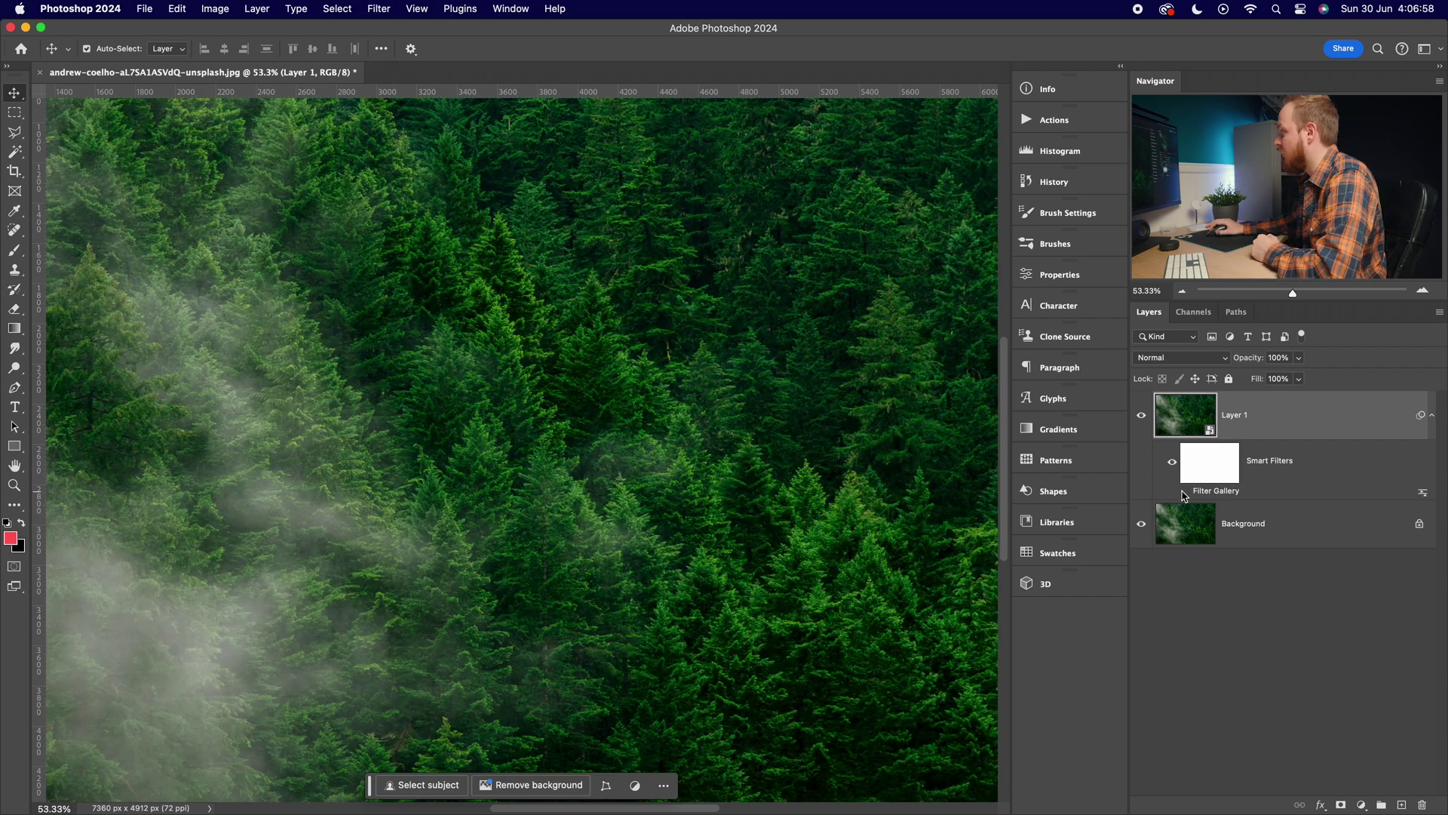
click(1186, 494)
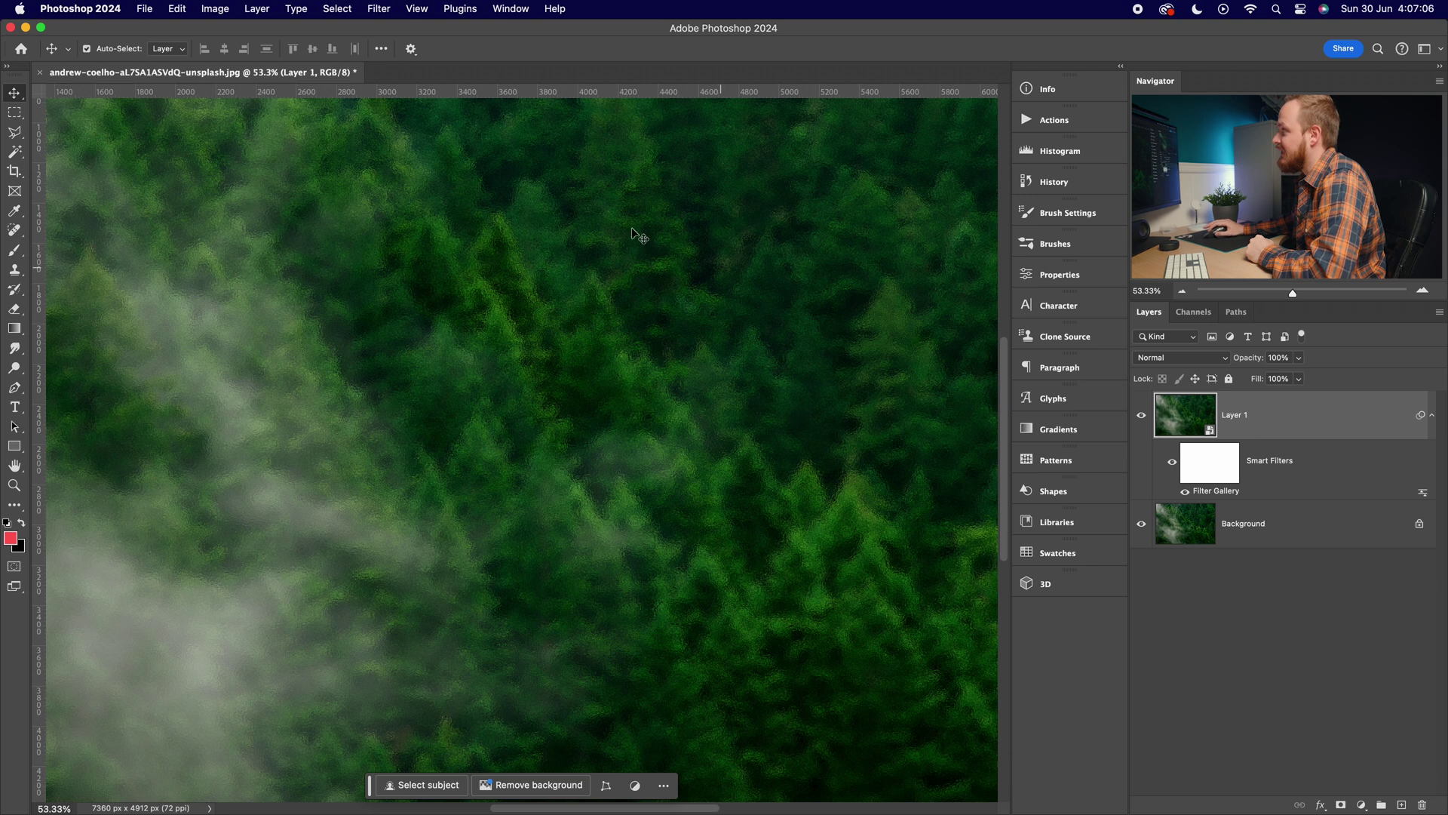
click(380, 10)
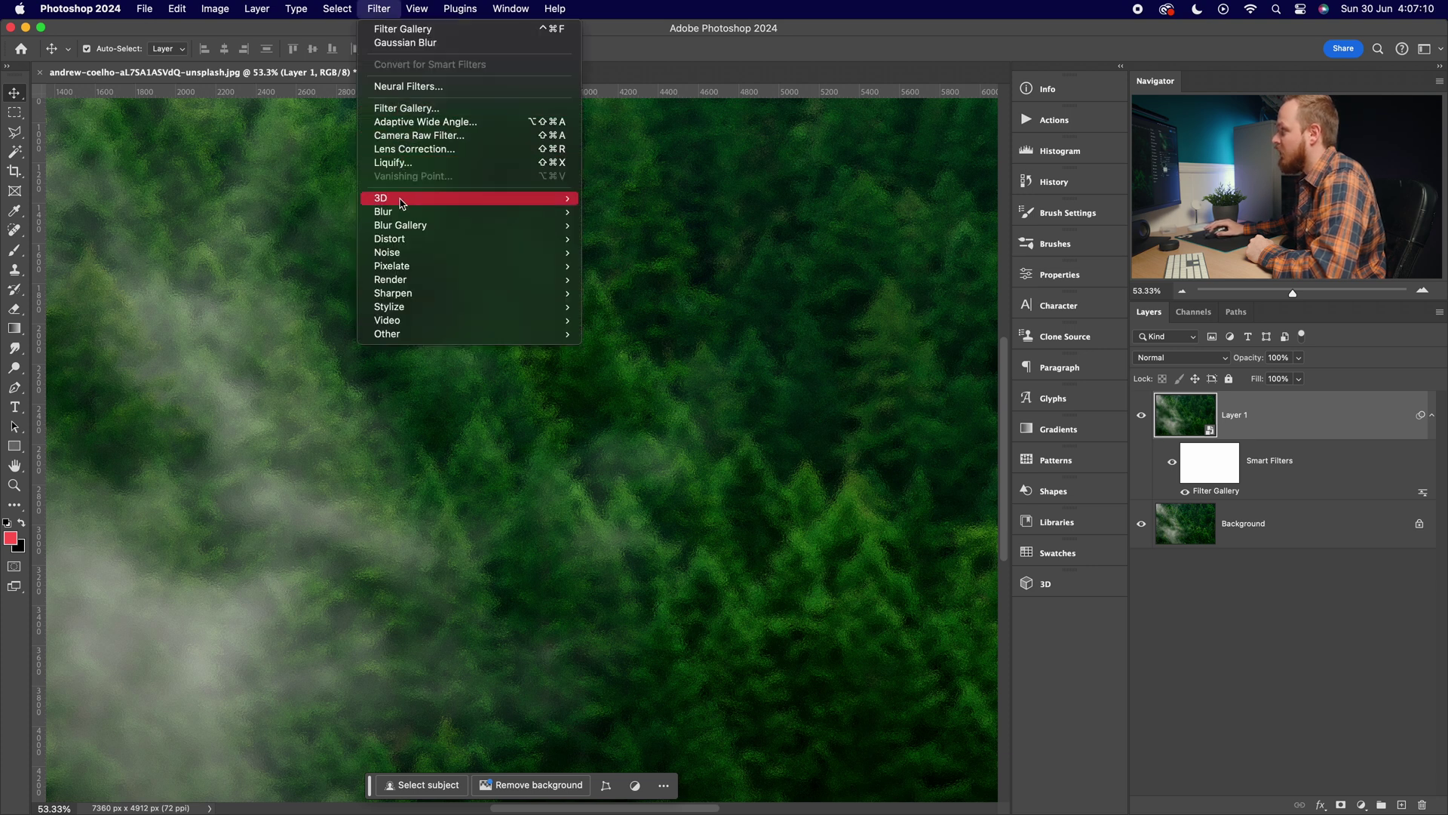
Apply a 25-pixel Gaussian Blur to Layer 1, then fit the image on screen
mouse_move(402, 215)
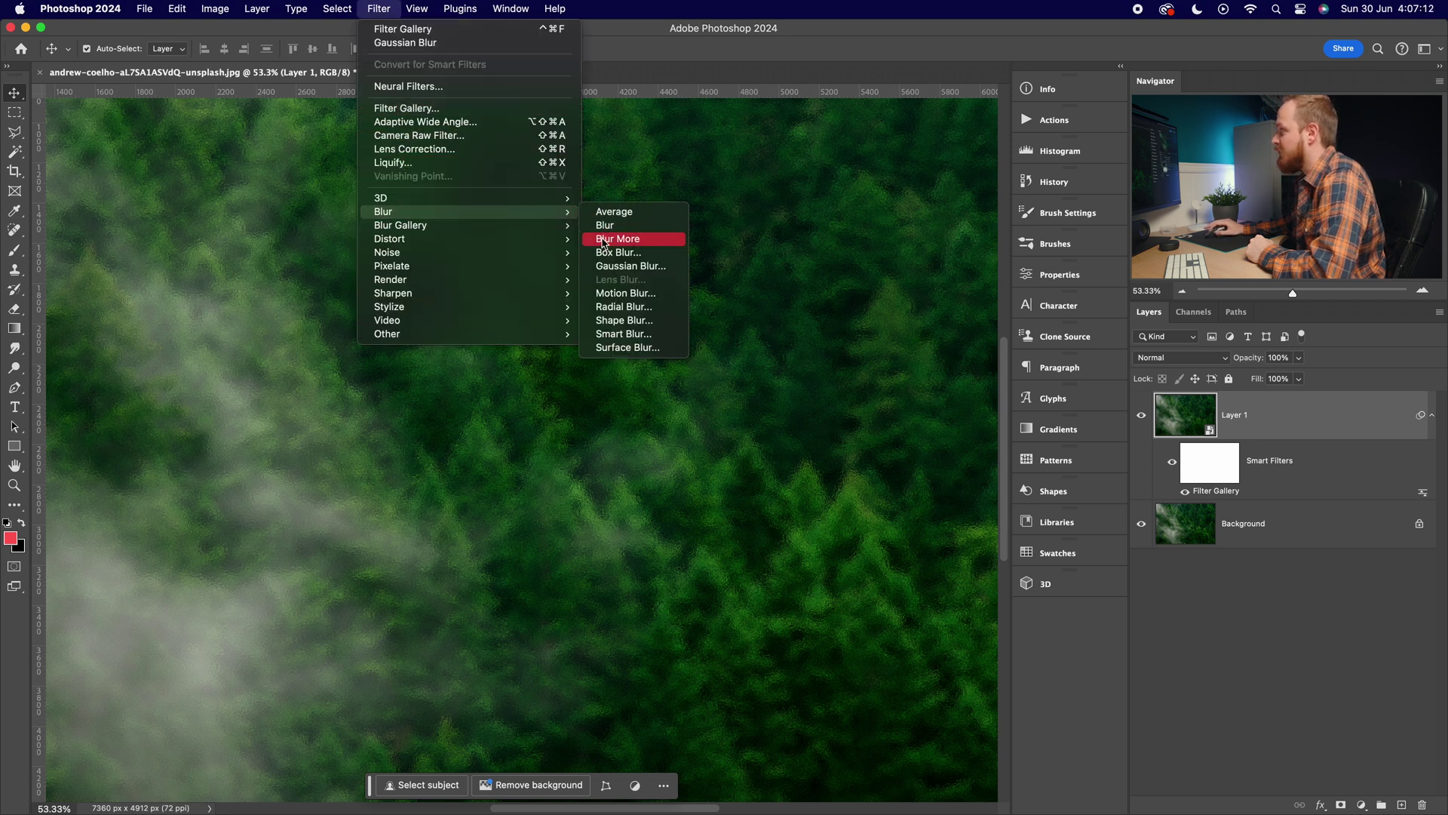
click(604, 265)
drag(592, 274, 589, 277)
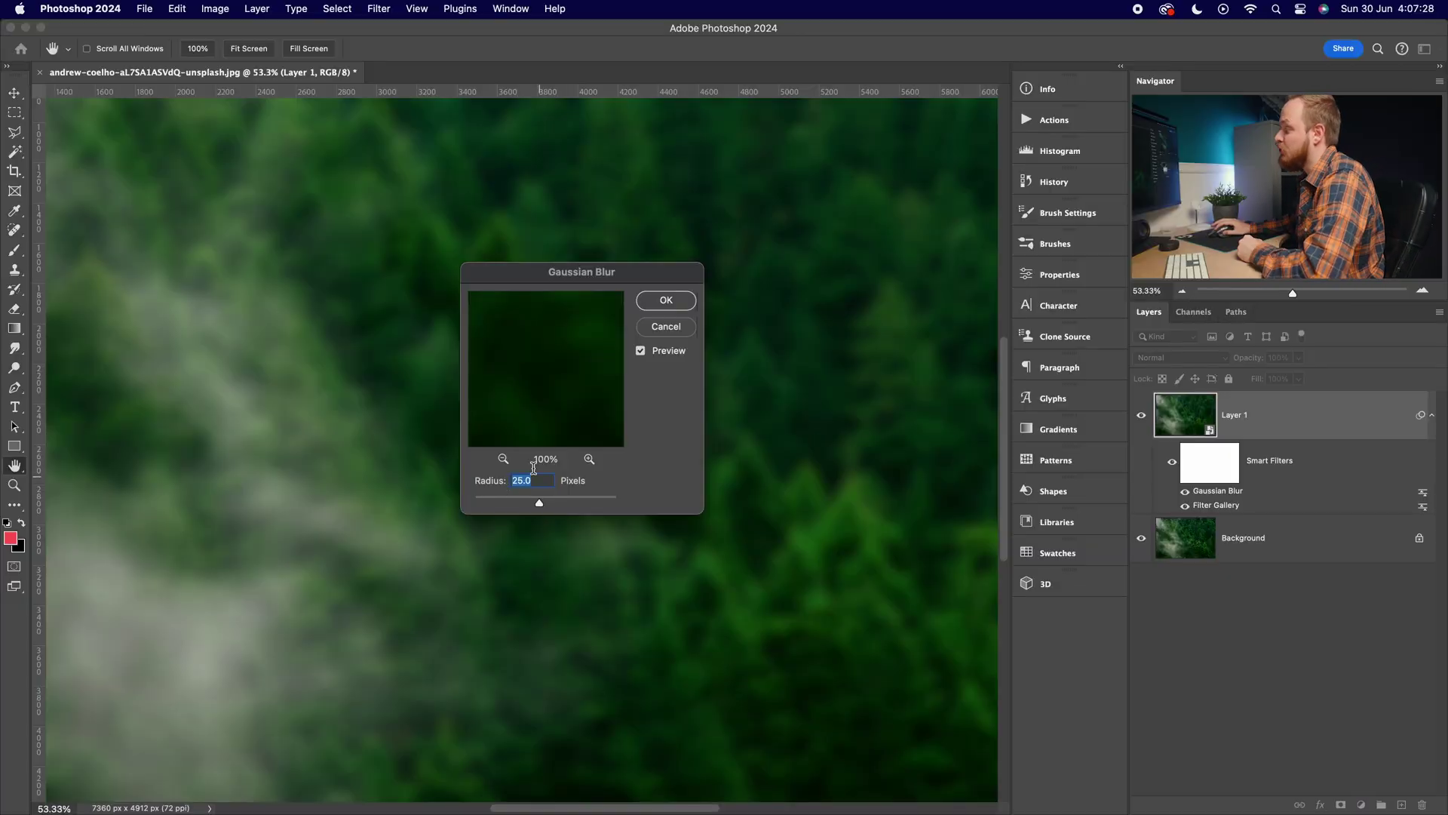
click(666, 301)
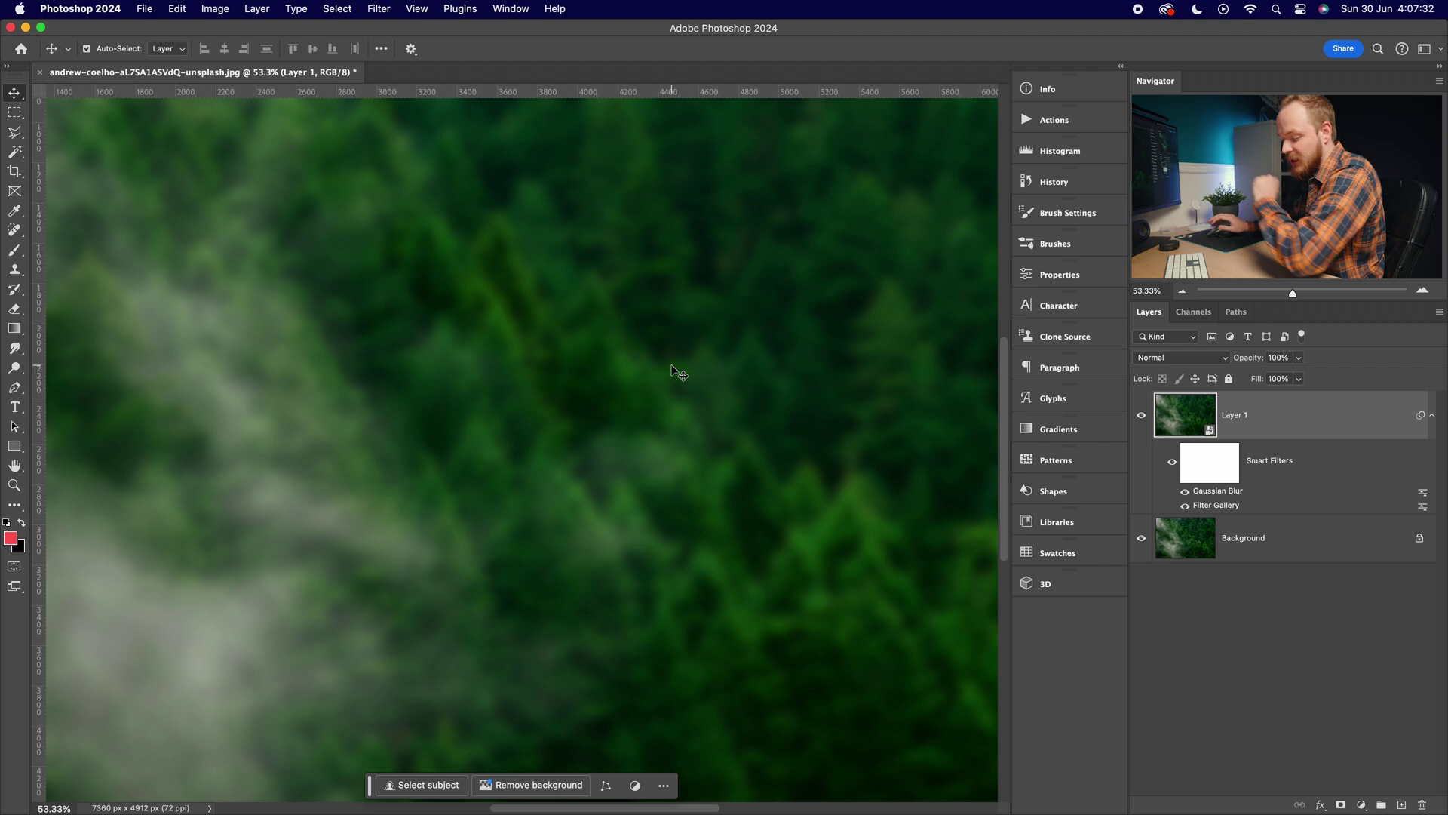
key(super+0)
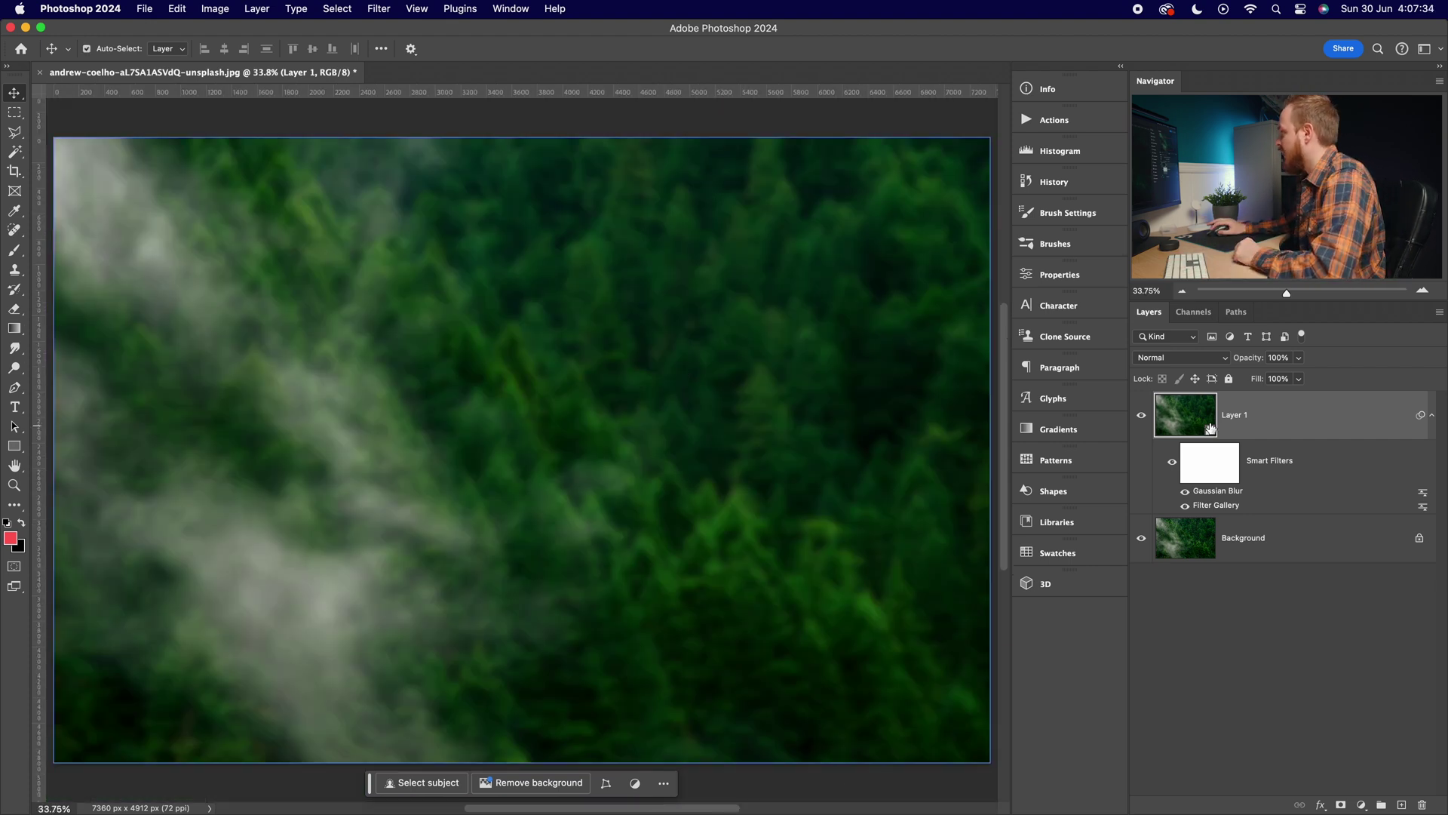
Toggle Layer 1's visibility to compare with the original, leaving it hidden
click(1142, 417)
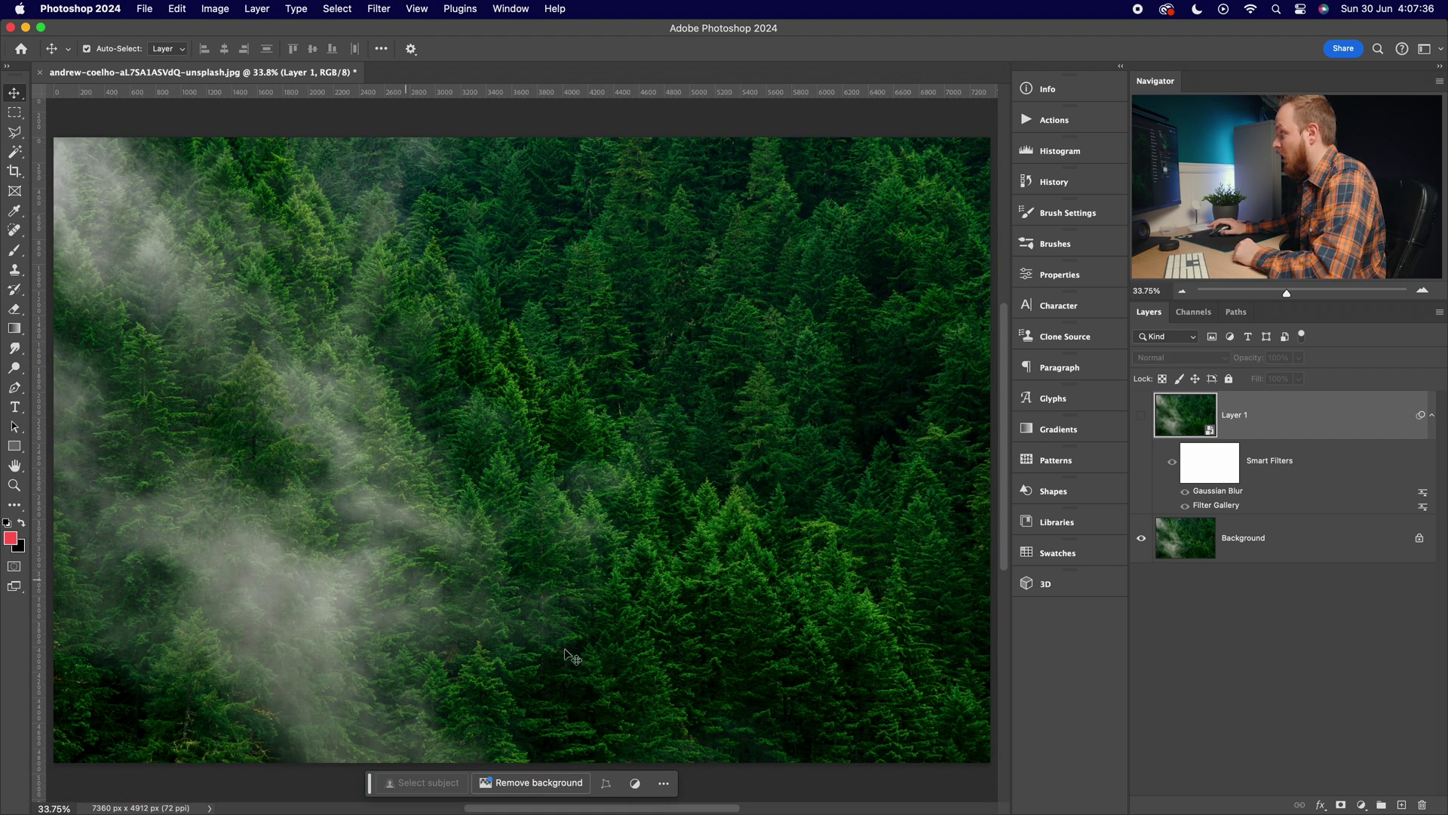
click(1141, 419)
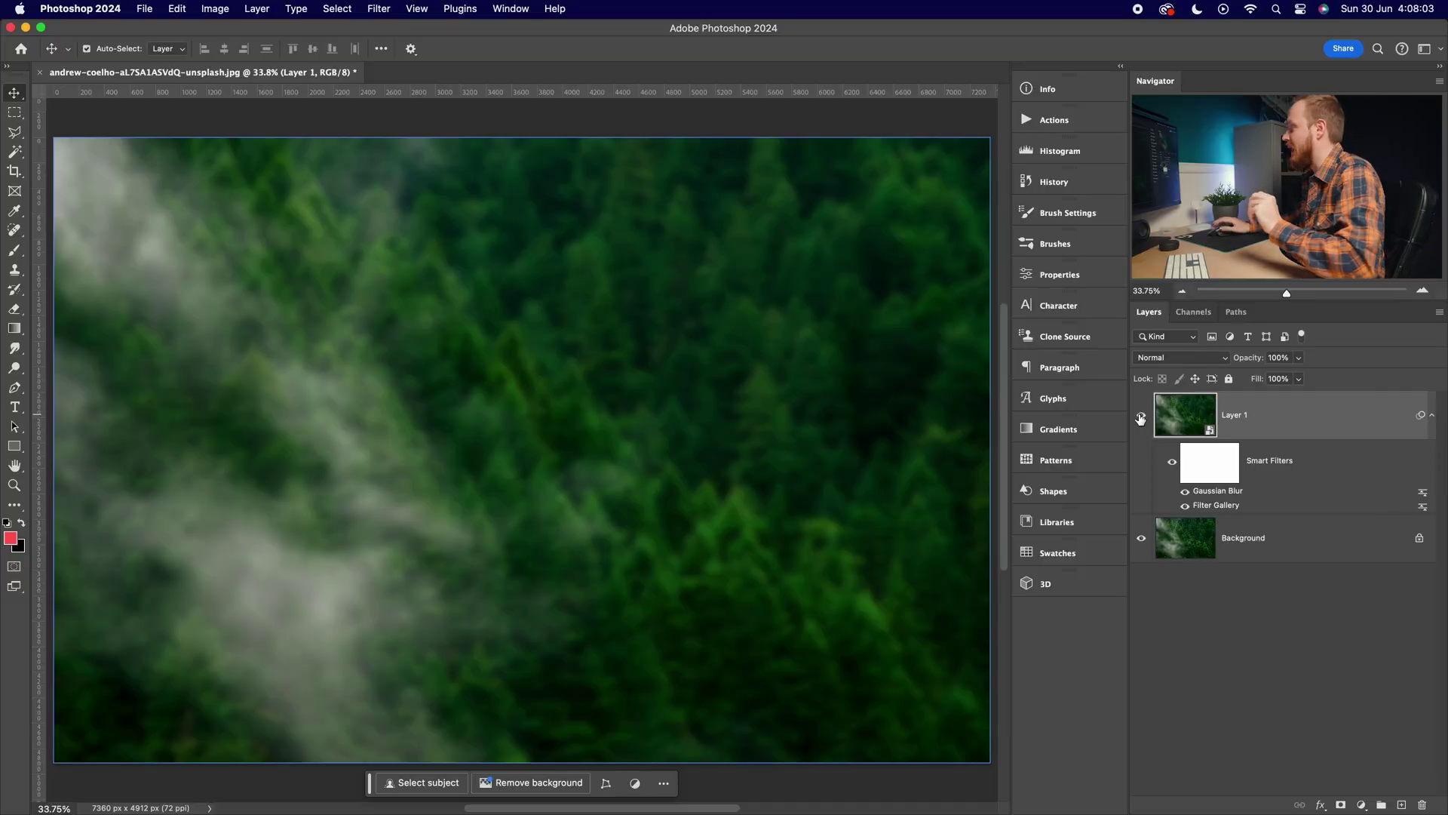
click(1141, 417)
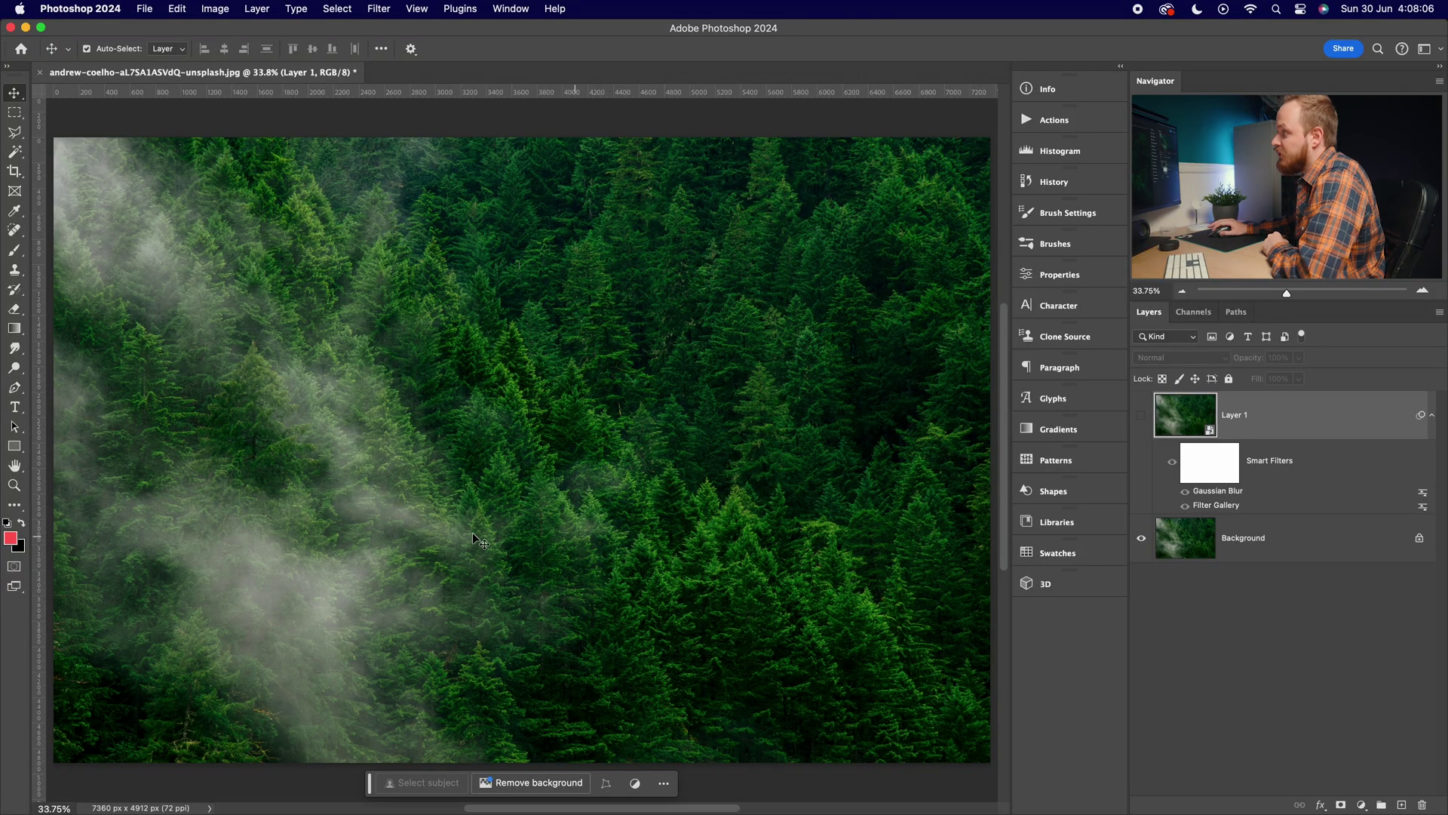
Draw a red square with the Rectangle Tool over the forest
click(17, 448)
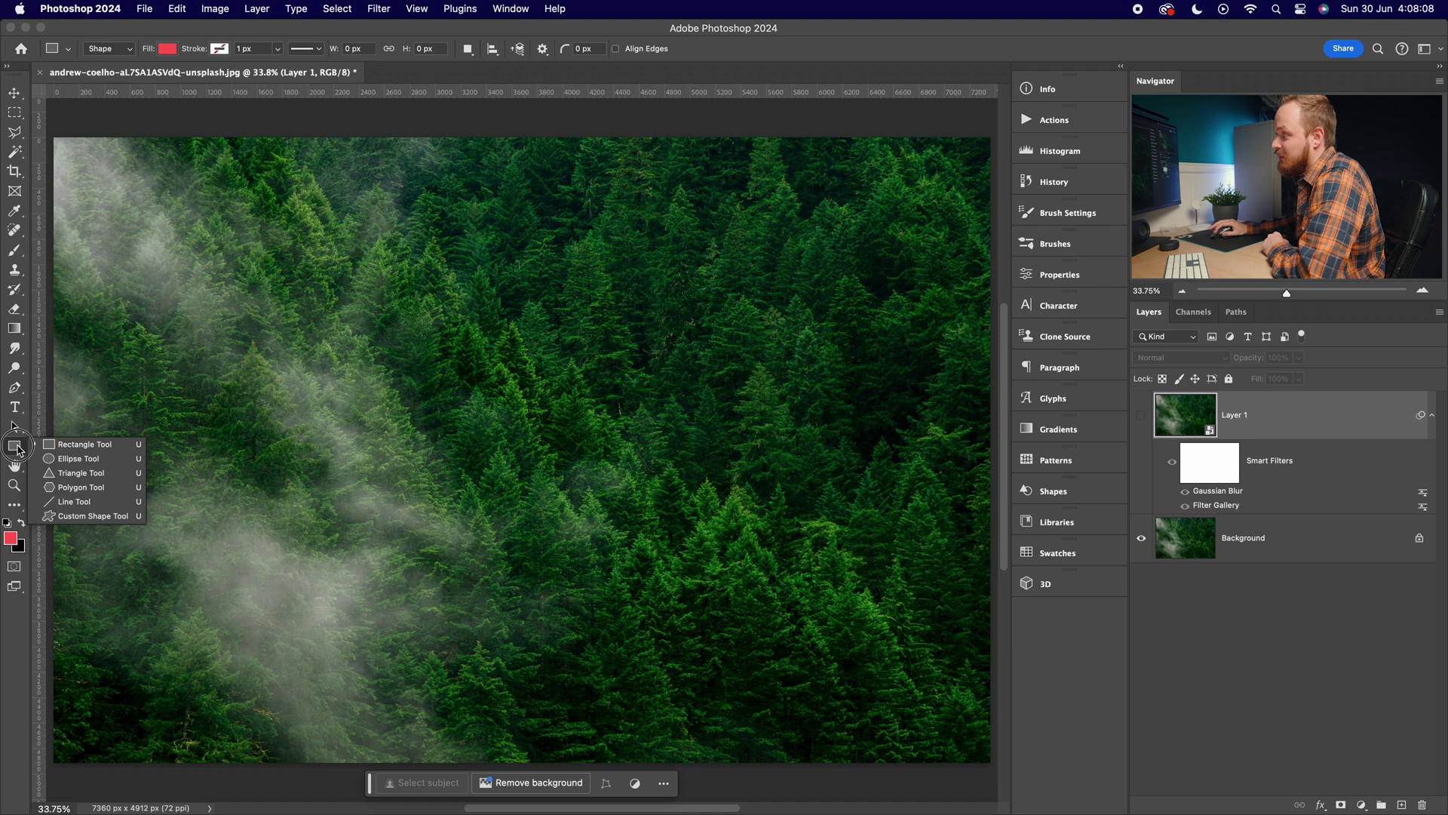
click(63, 447)
drag(396, 262, 855, 721)
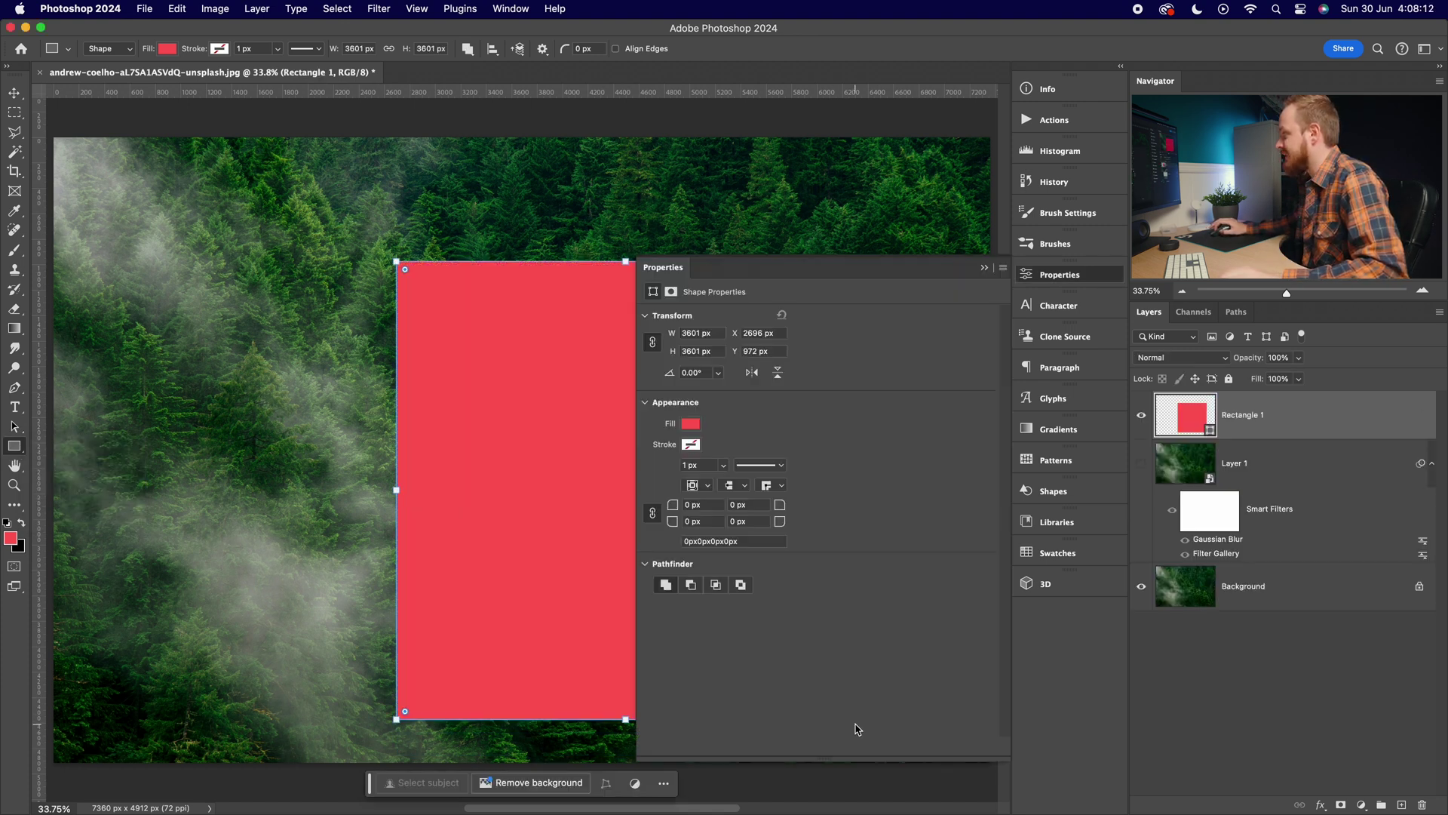
click(1042, 276)
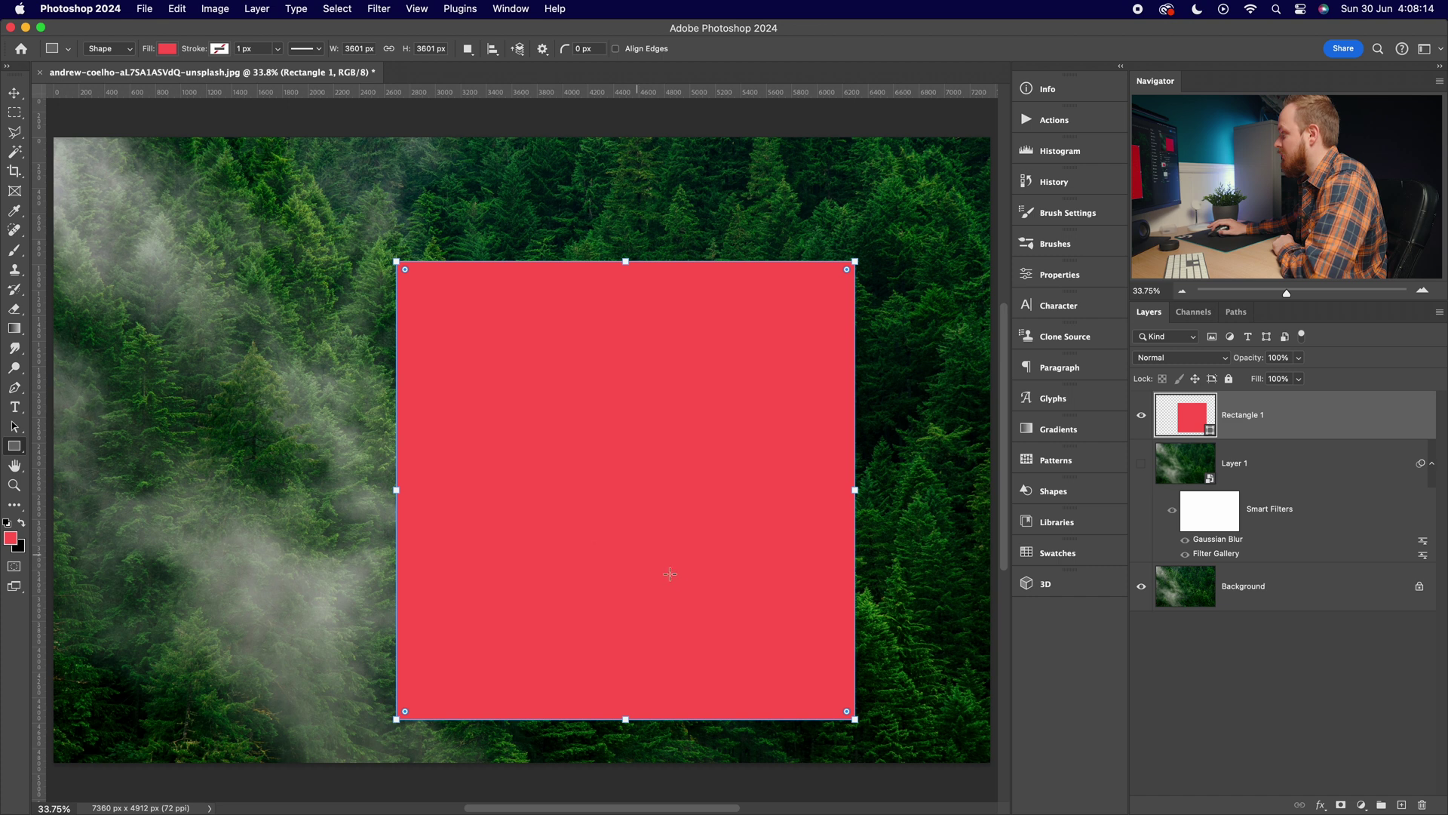
Move the red square up and left and commit its new position
click(10, 90)
drag(737, 579, 615, 552)
key(super+t)
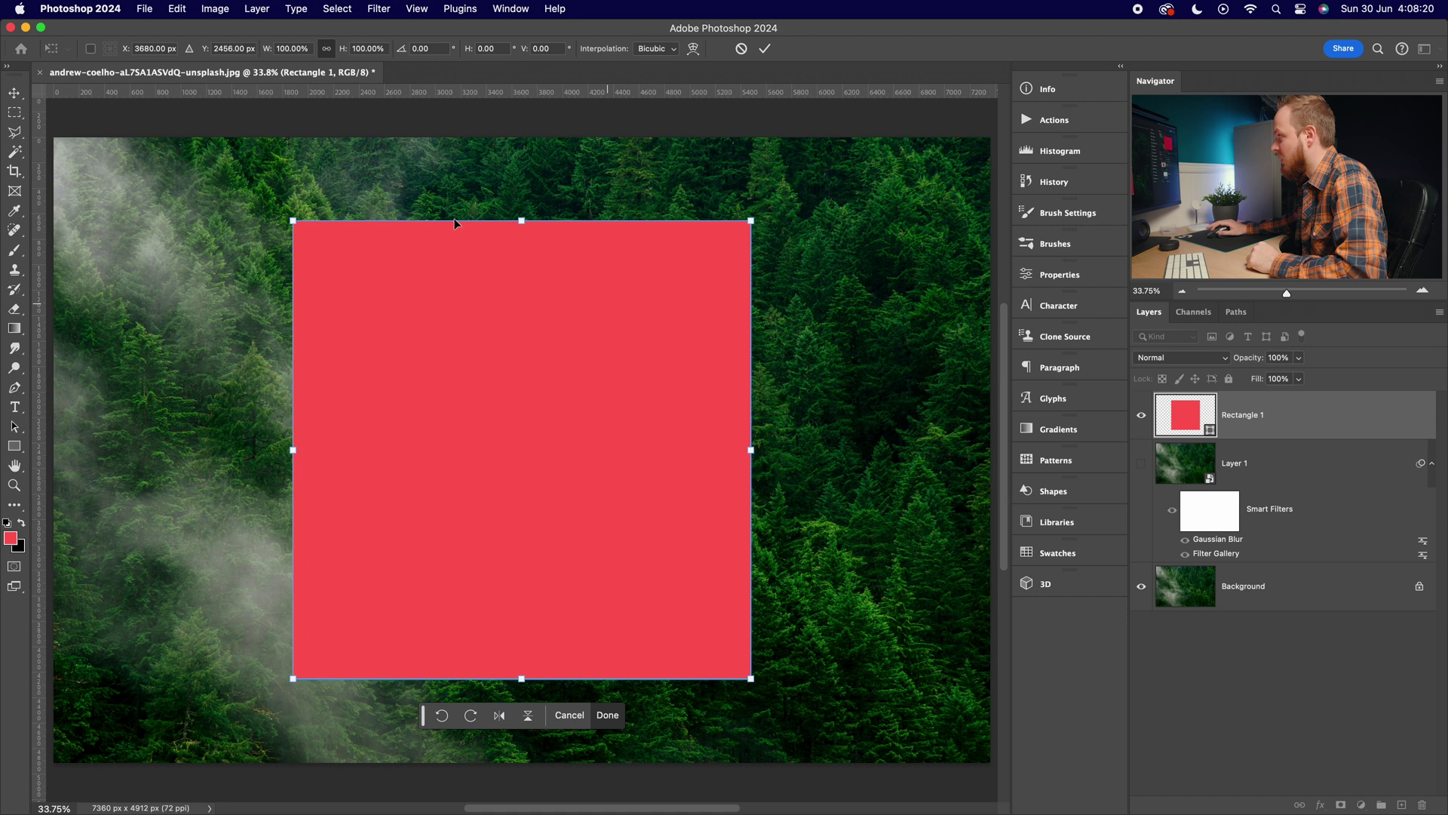
key(Return)
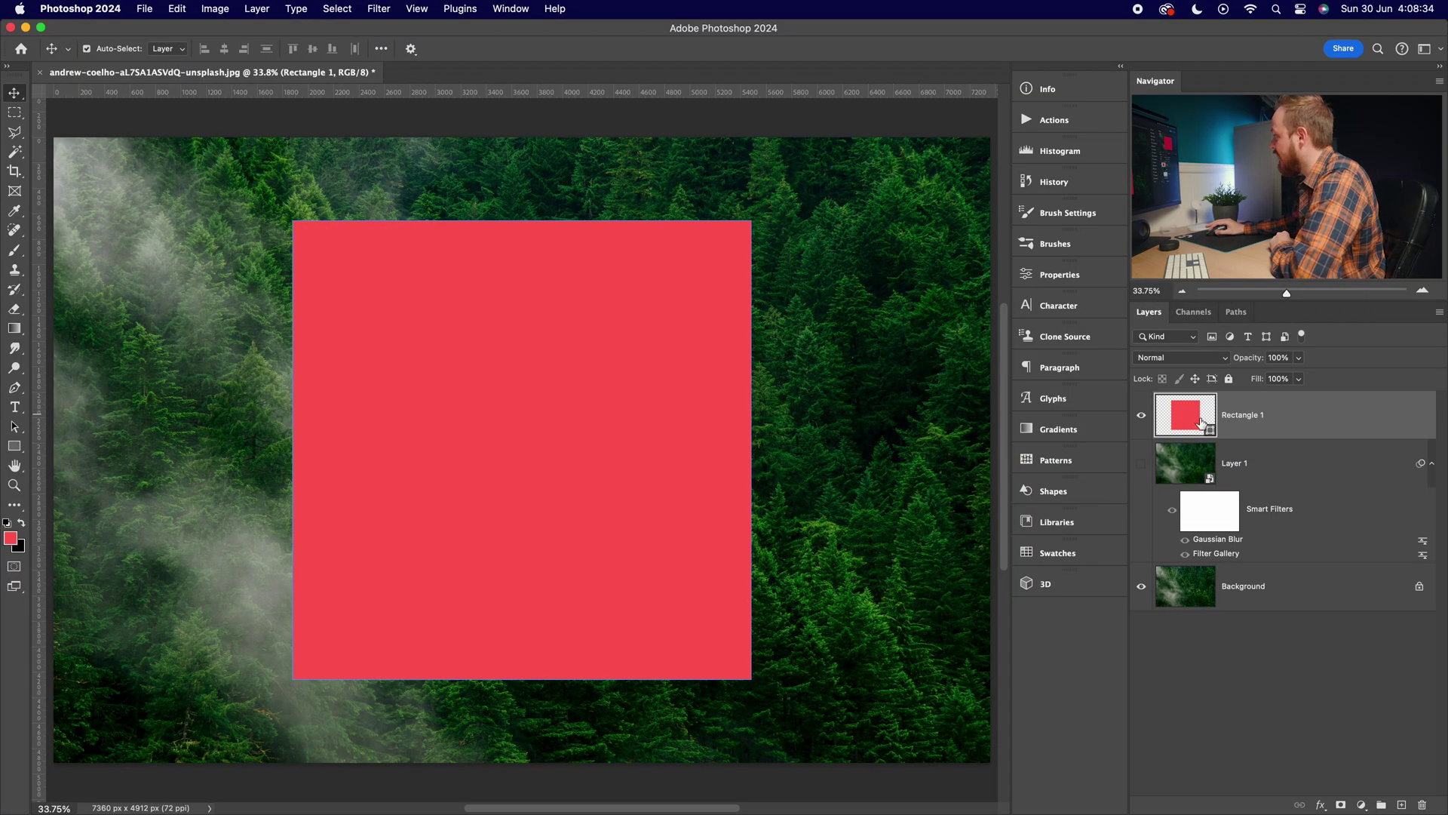
Add Bevel & Emboss to Rectangle 1: Inner Bevel, Smooth technique, Depth 100
double_click(1311, 420)
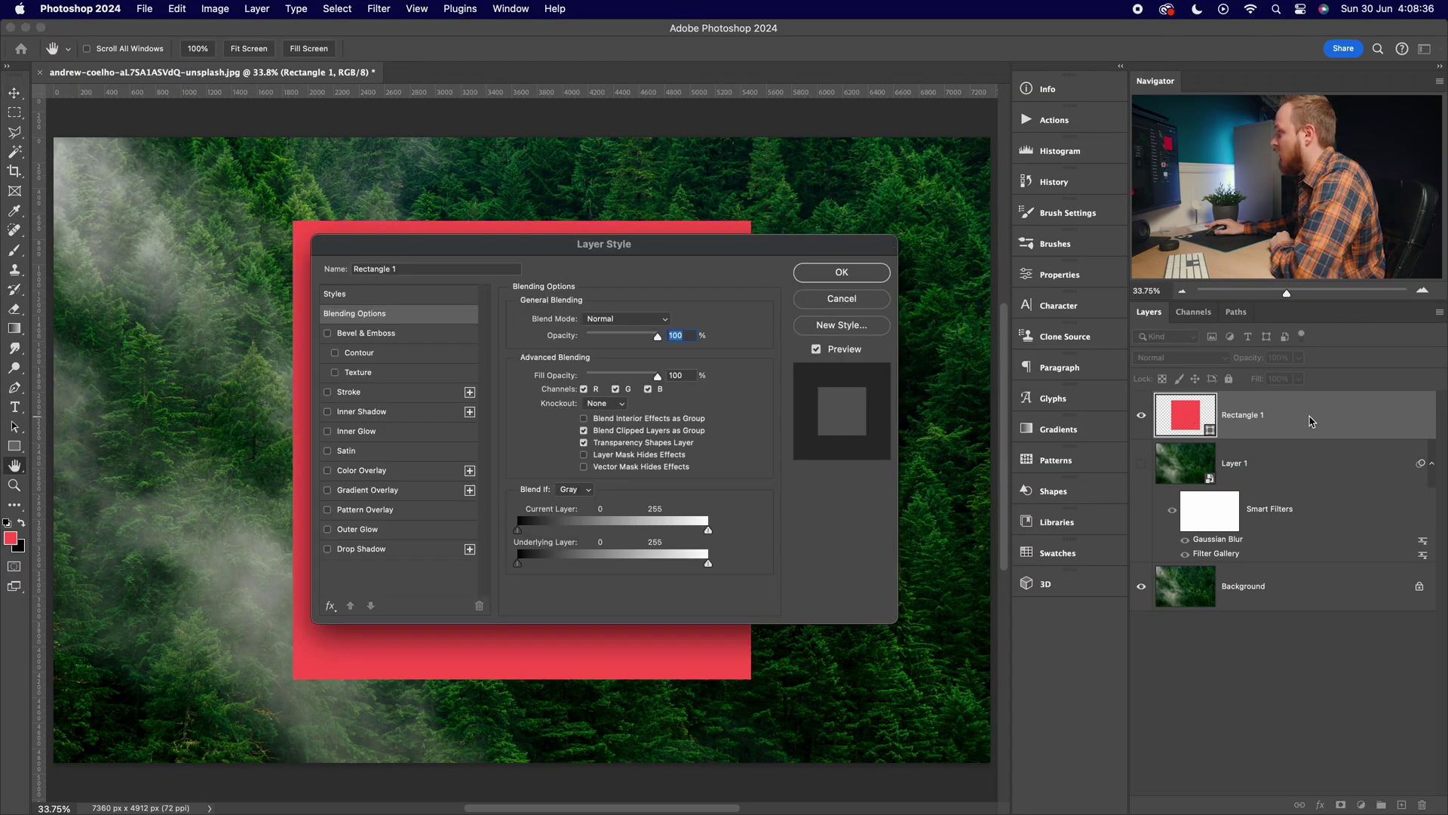
drag(600, 242, 538, 238)
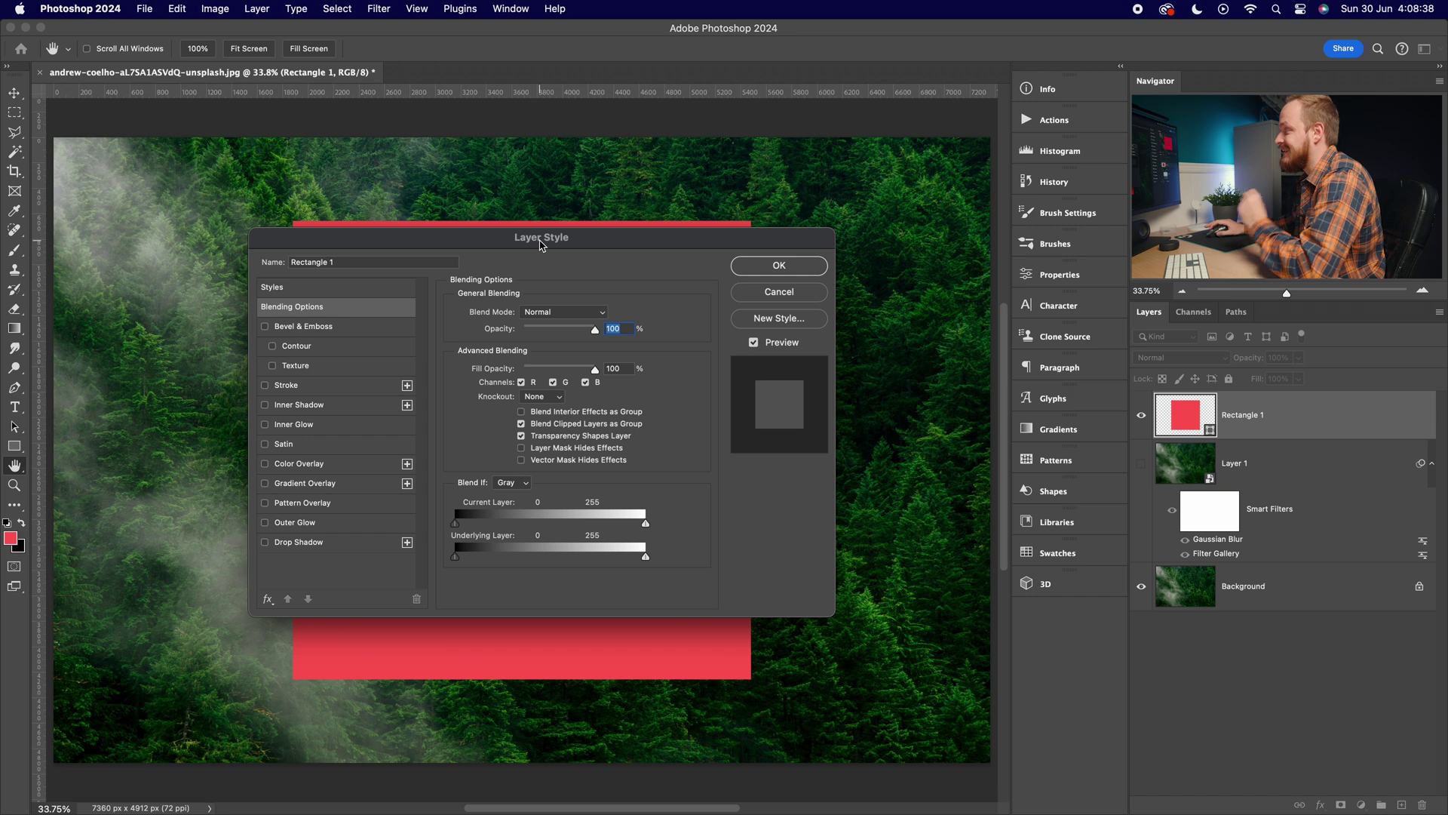
click(294, 328)
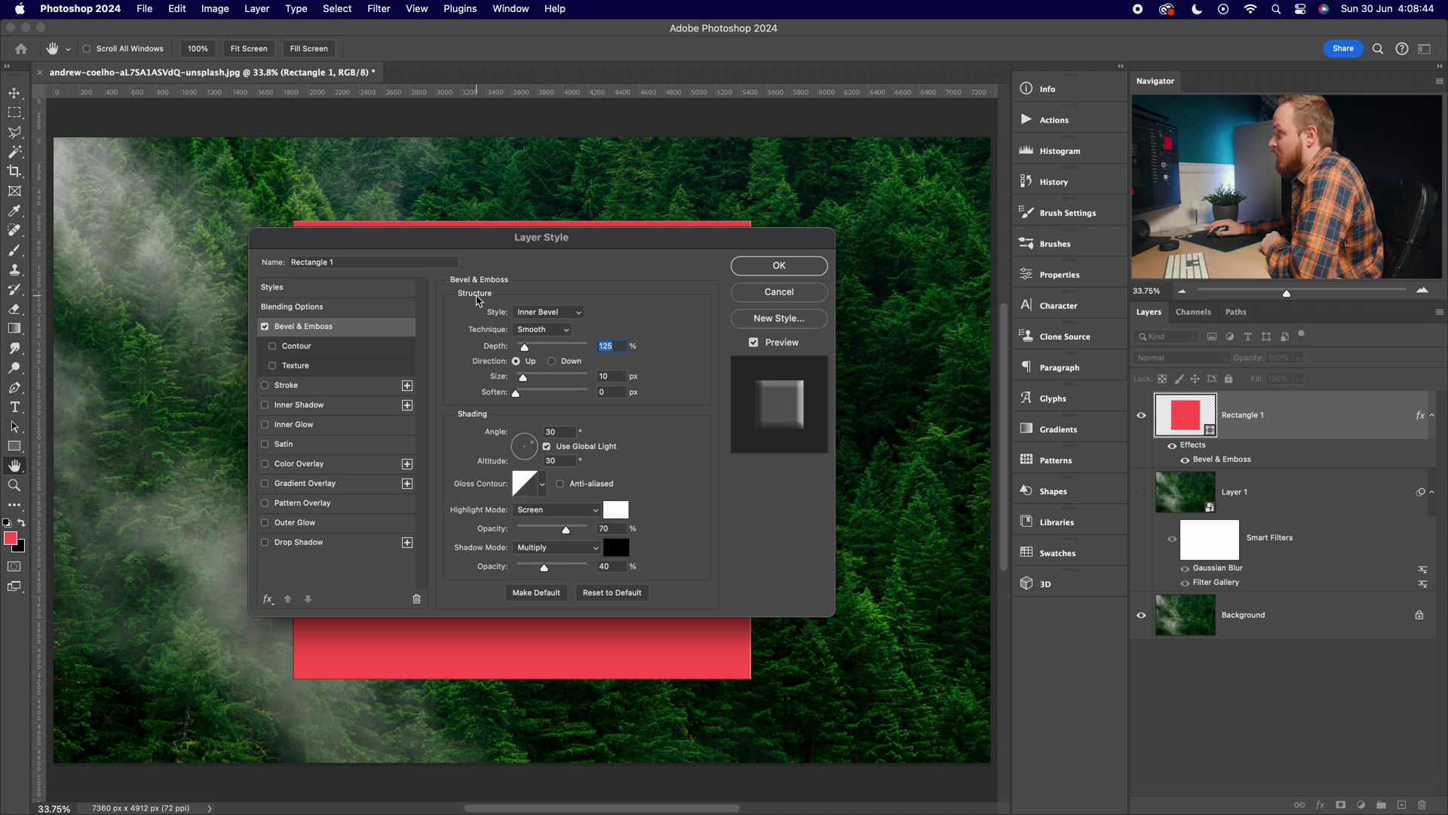
click(530, 313)
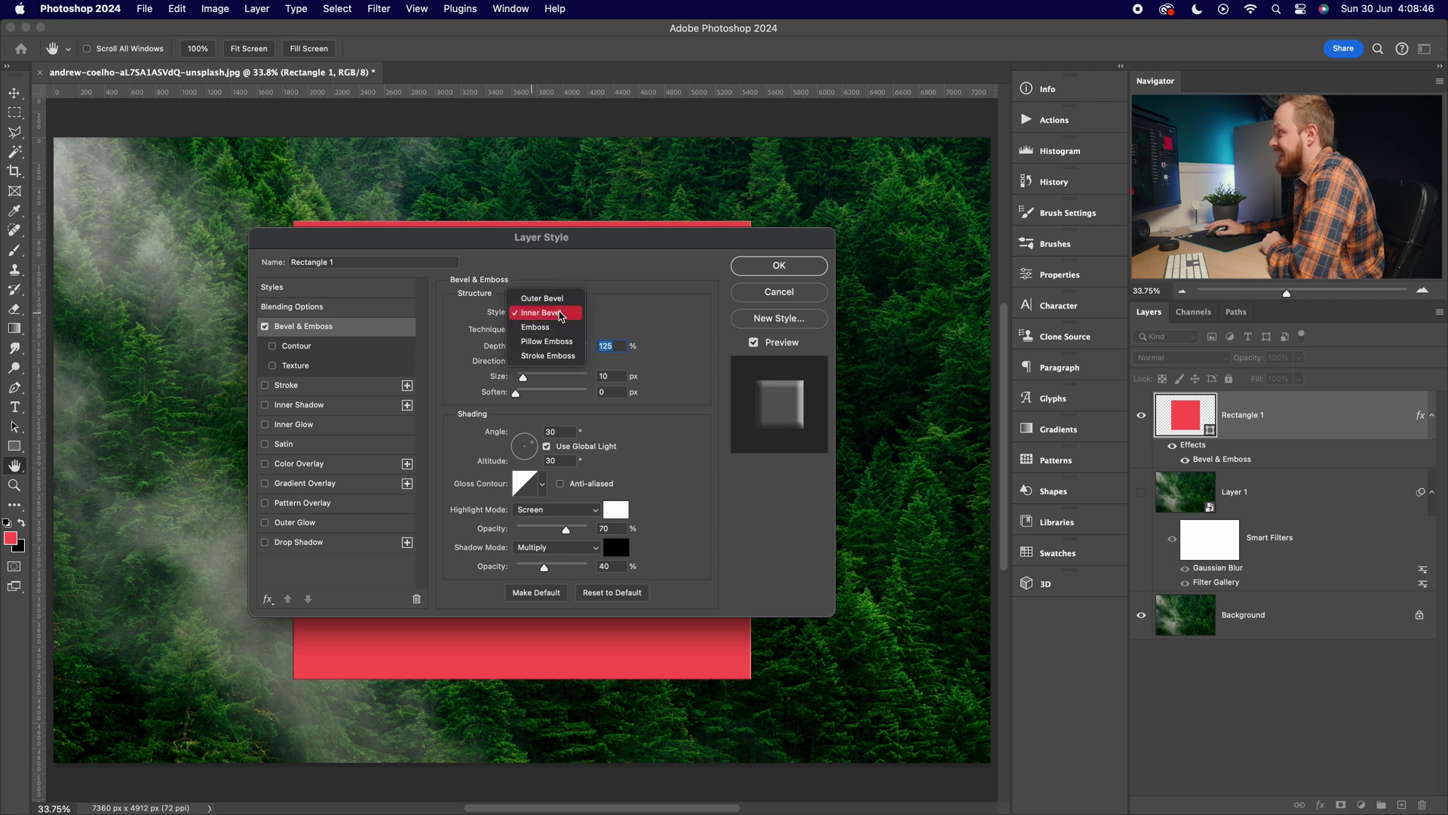
click(562, 316)
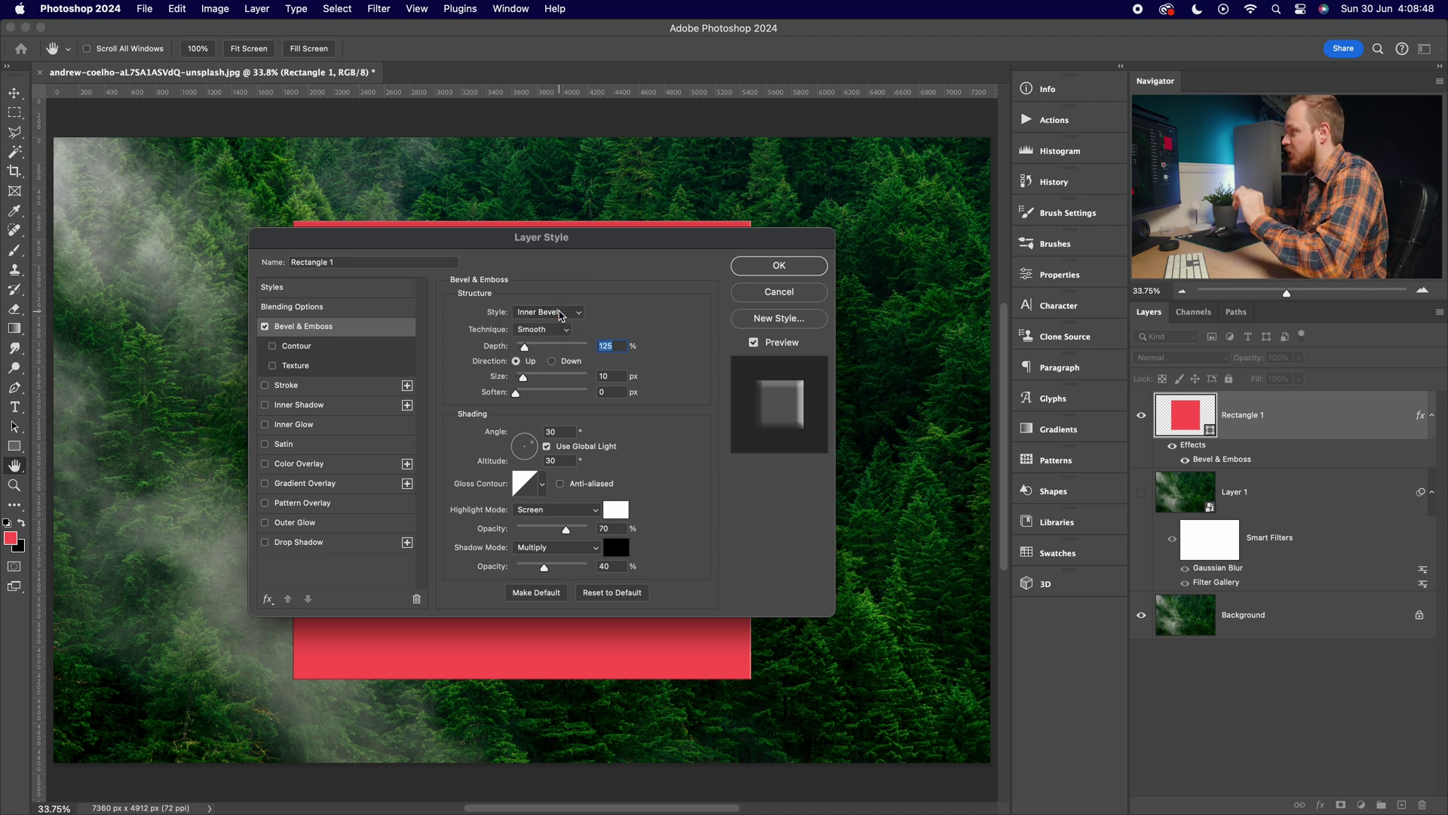
click(535, 334)
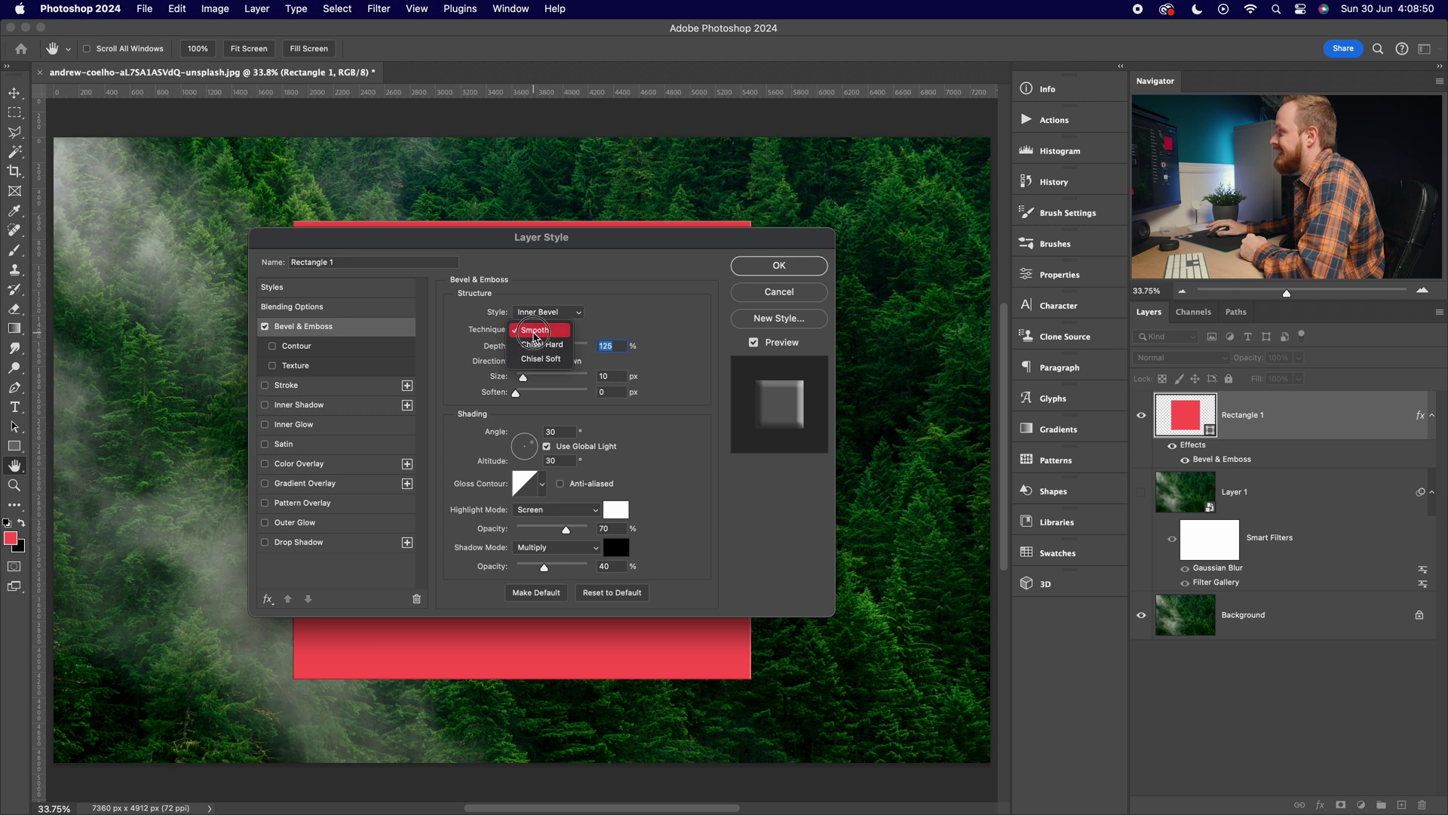
click(534, 332)
text(100)
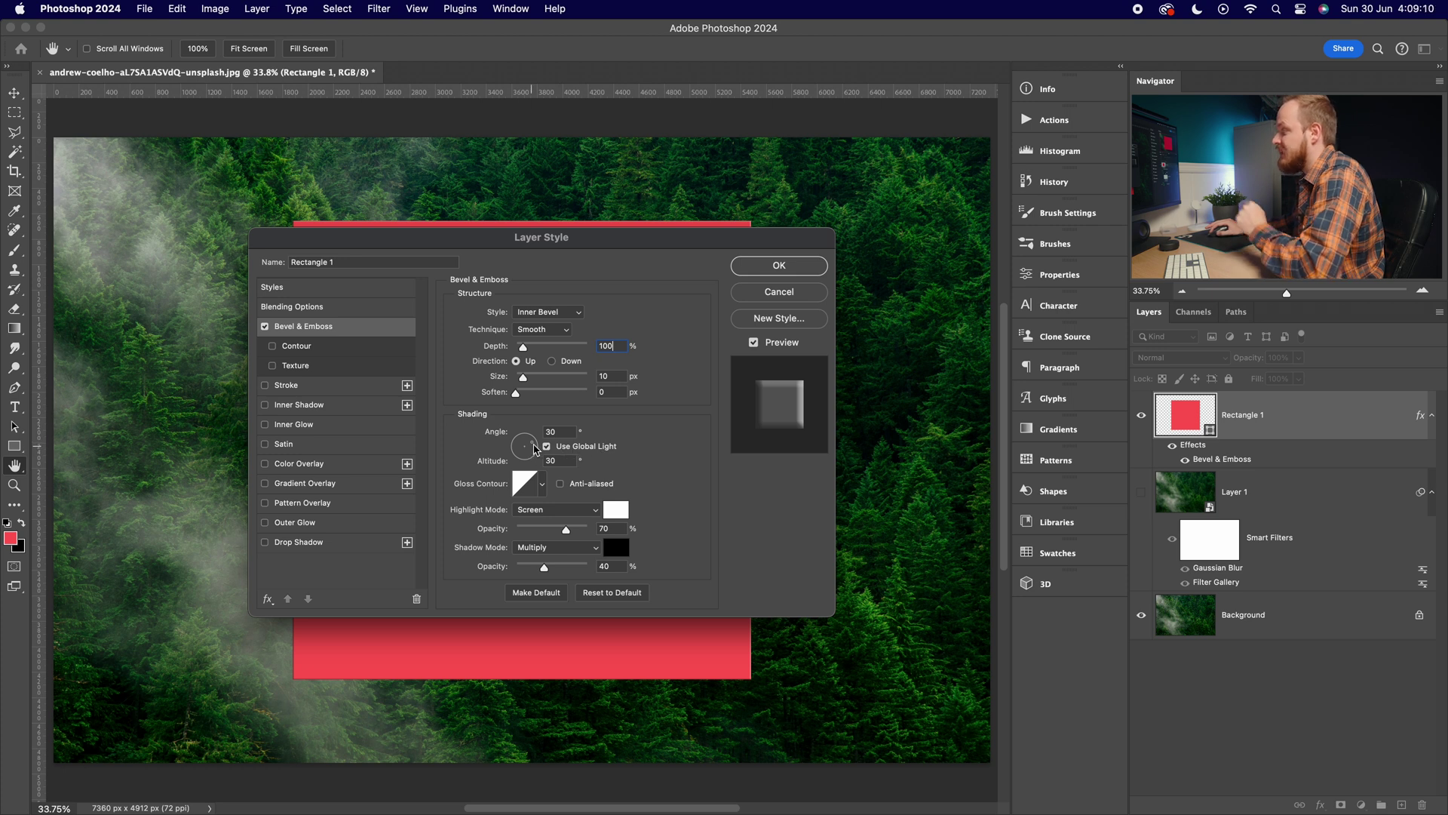
Set highlight Screen at 75% and shadow Multiply at 50% opacity, then enable Inner Glow
click(555, 432)
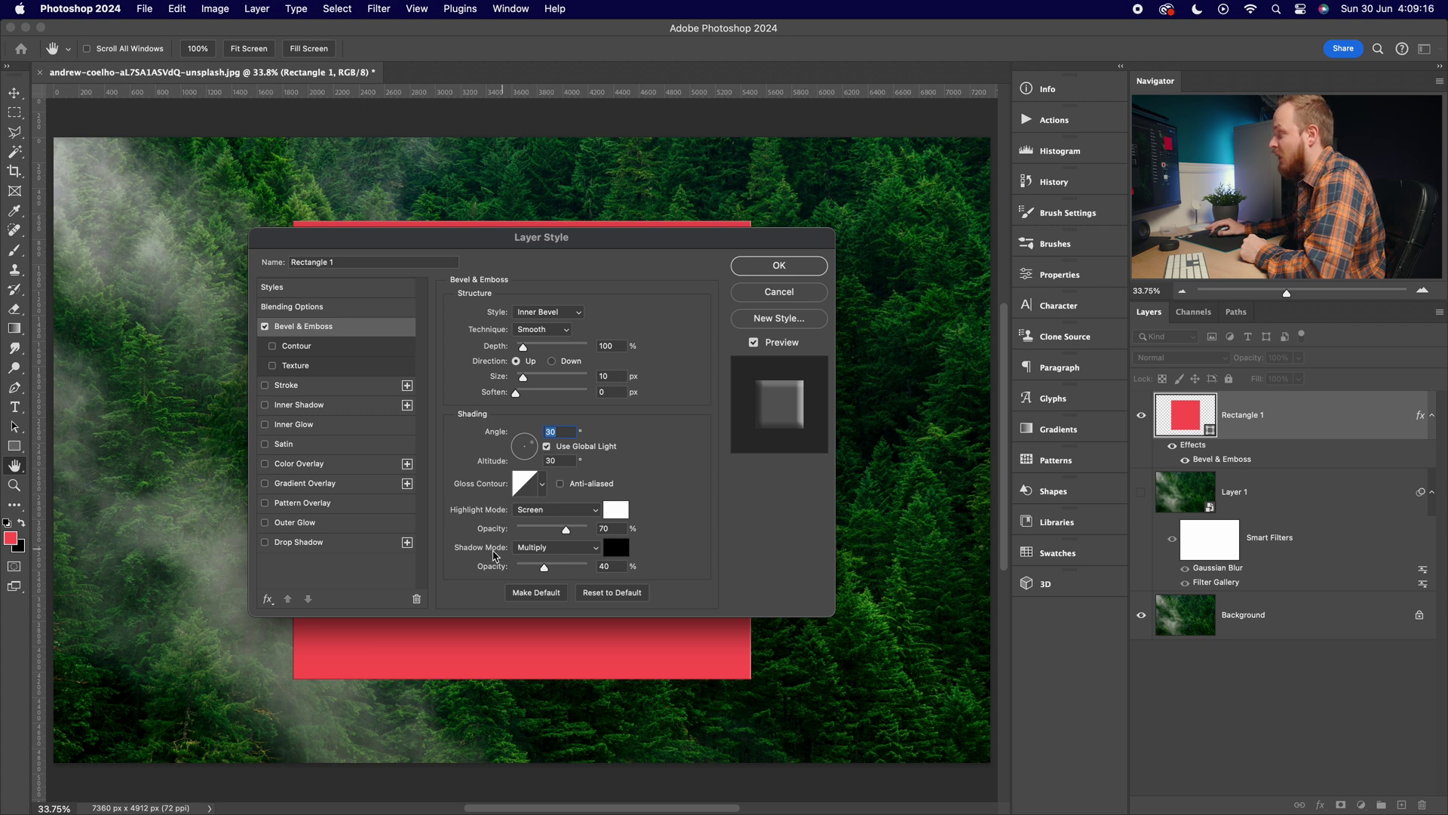
click(557, 510)
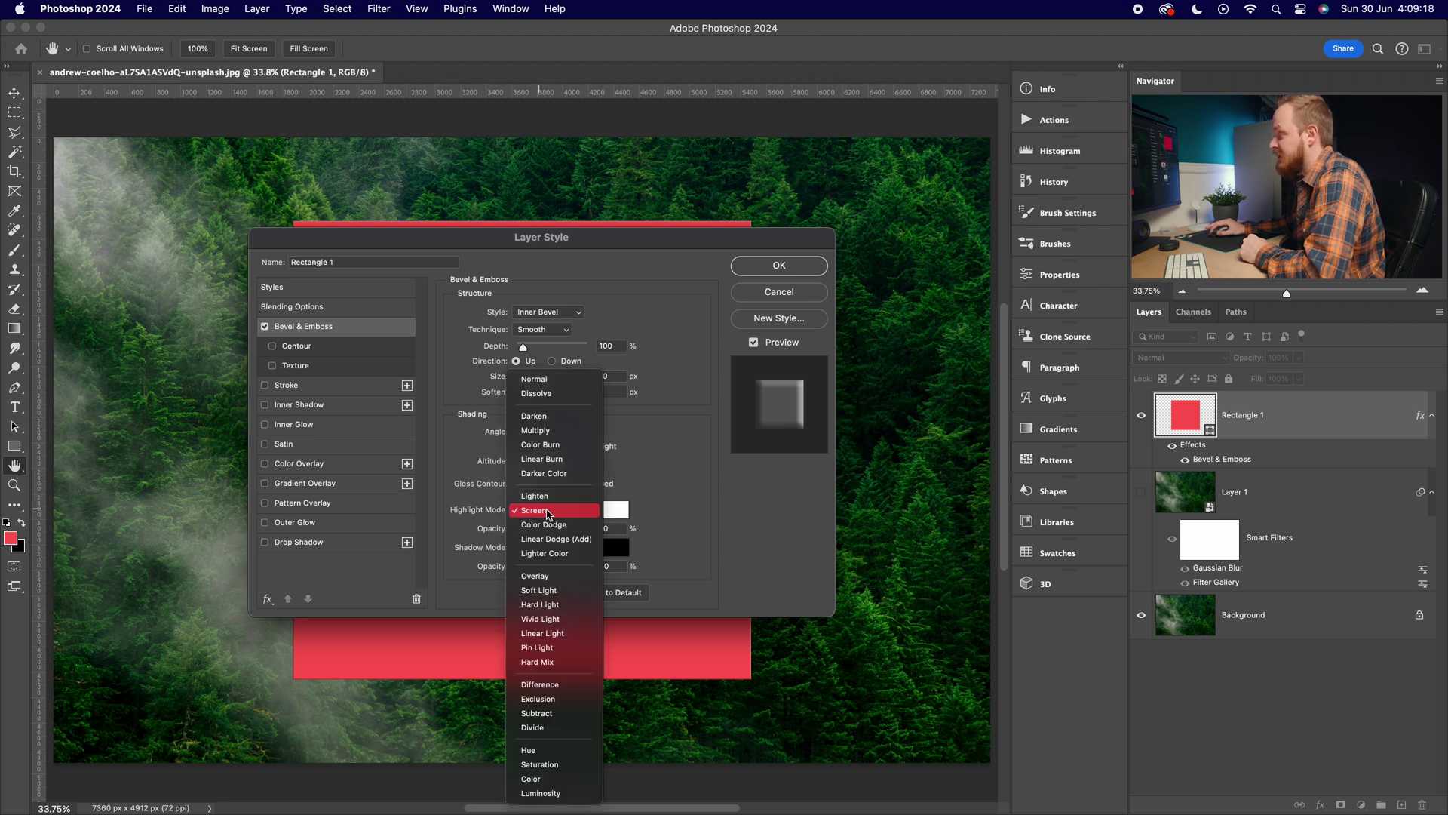
click(543, 510)
click(557, 548)
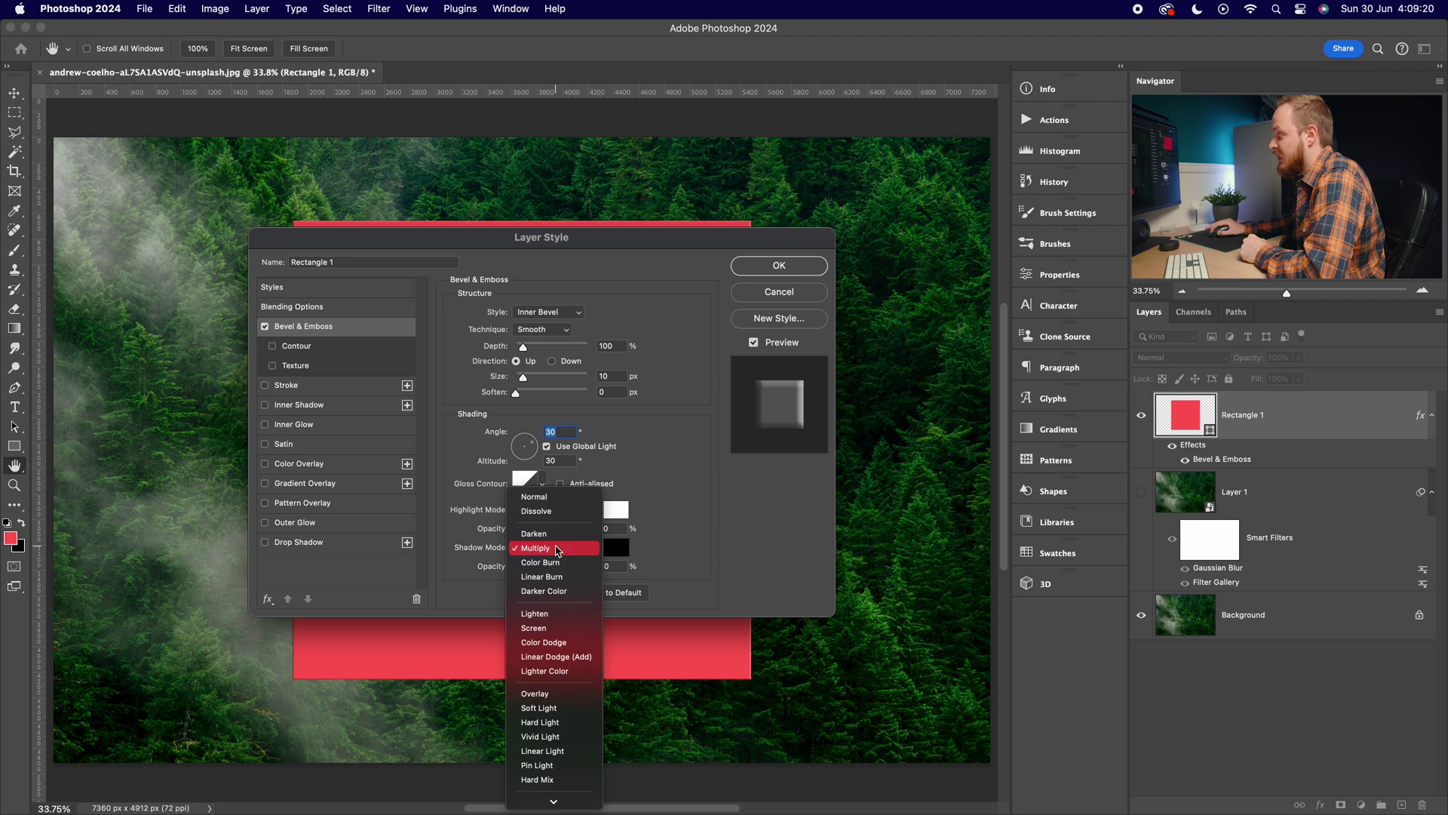
click(559, 554)
click(563, 525)
text(75)
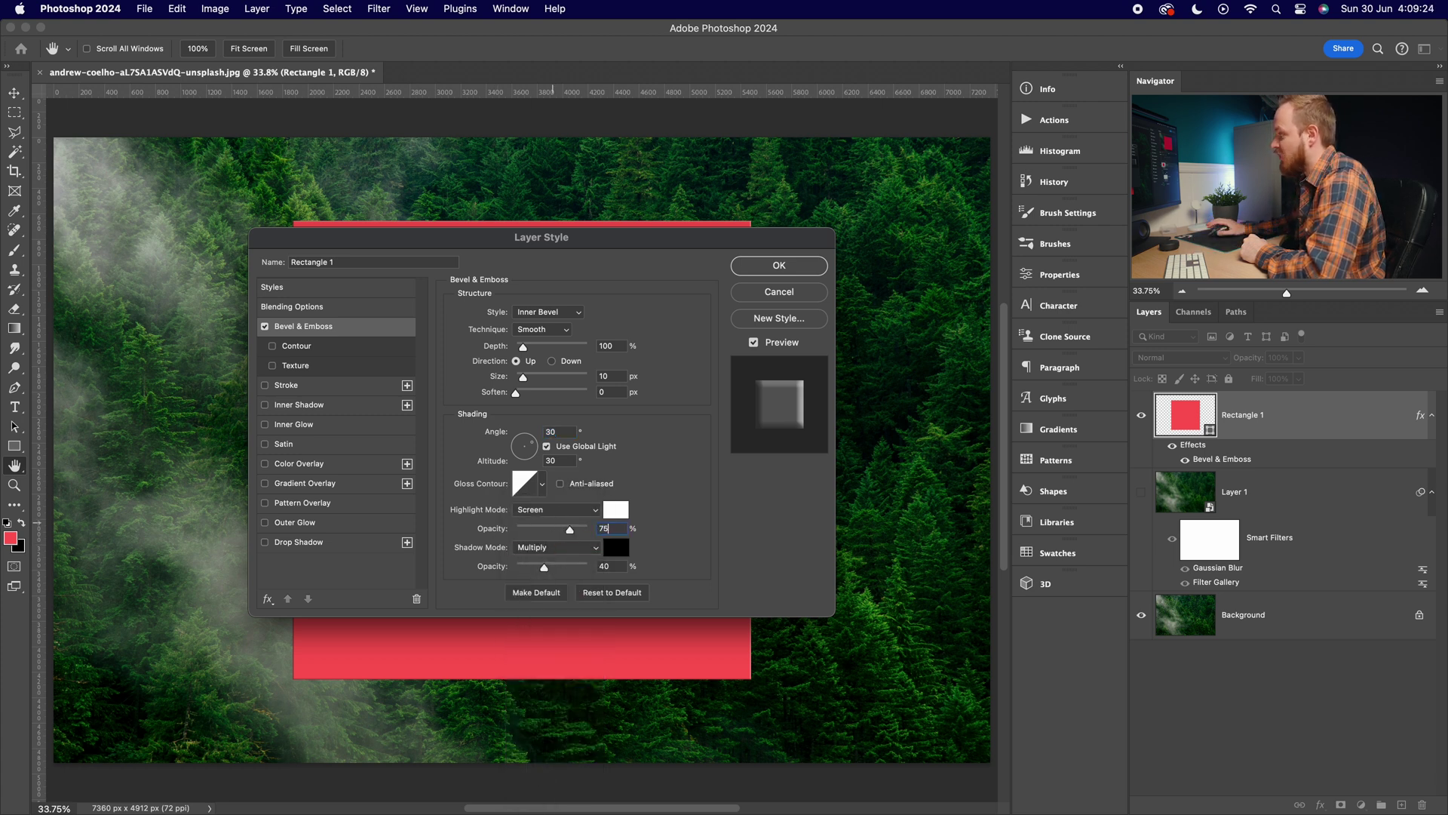
click(612, 566)
text(5)
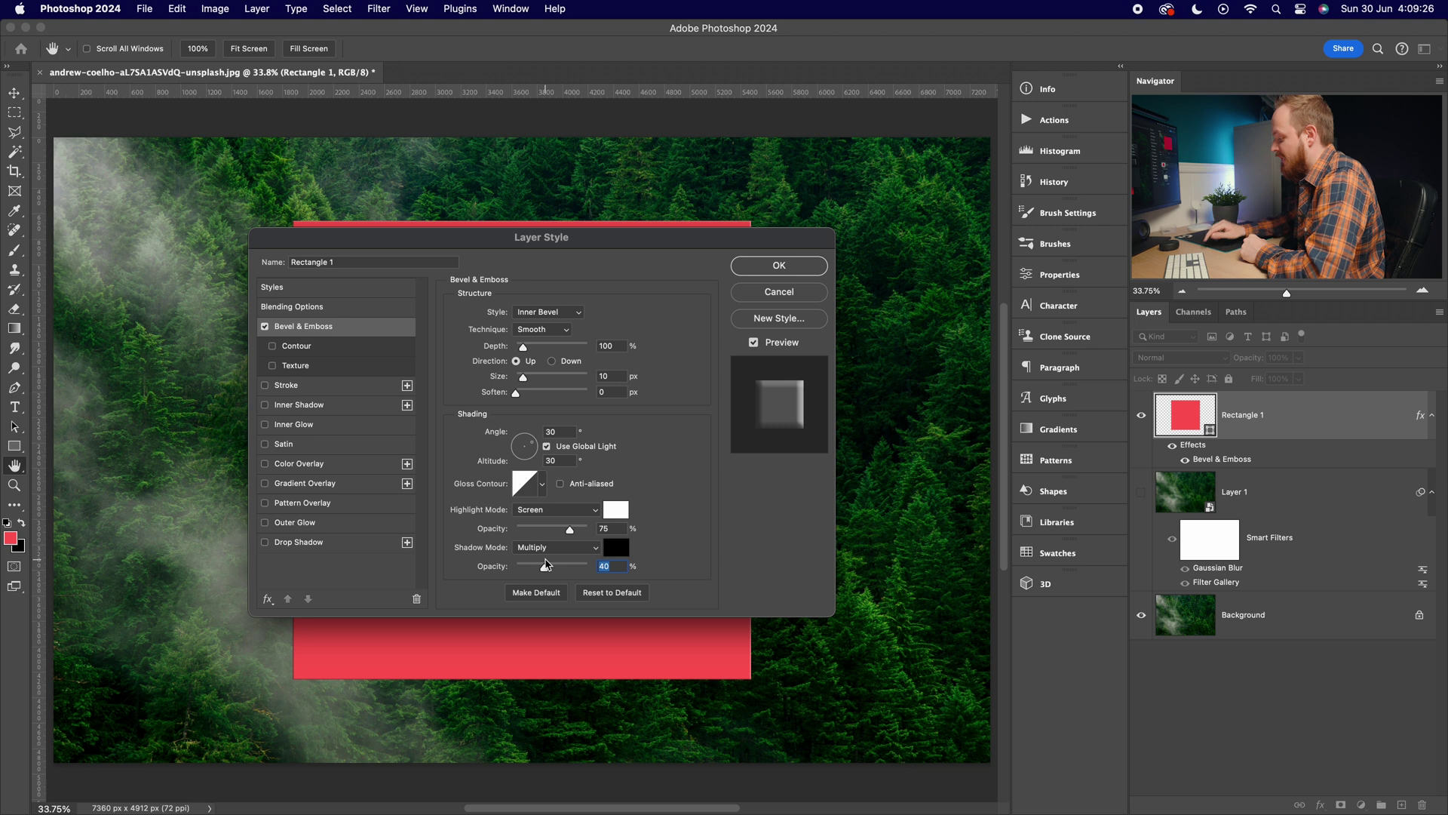
text(0)
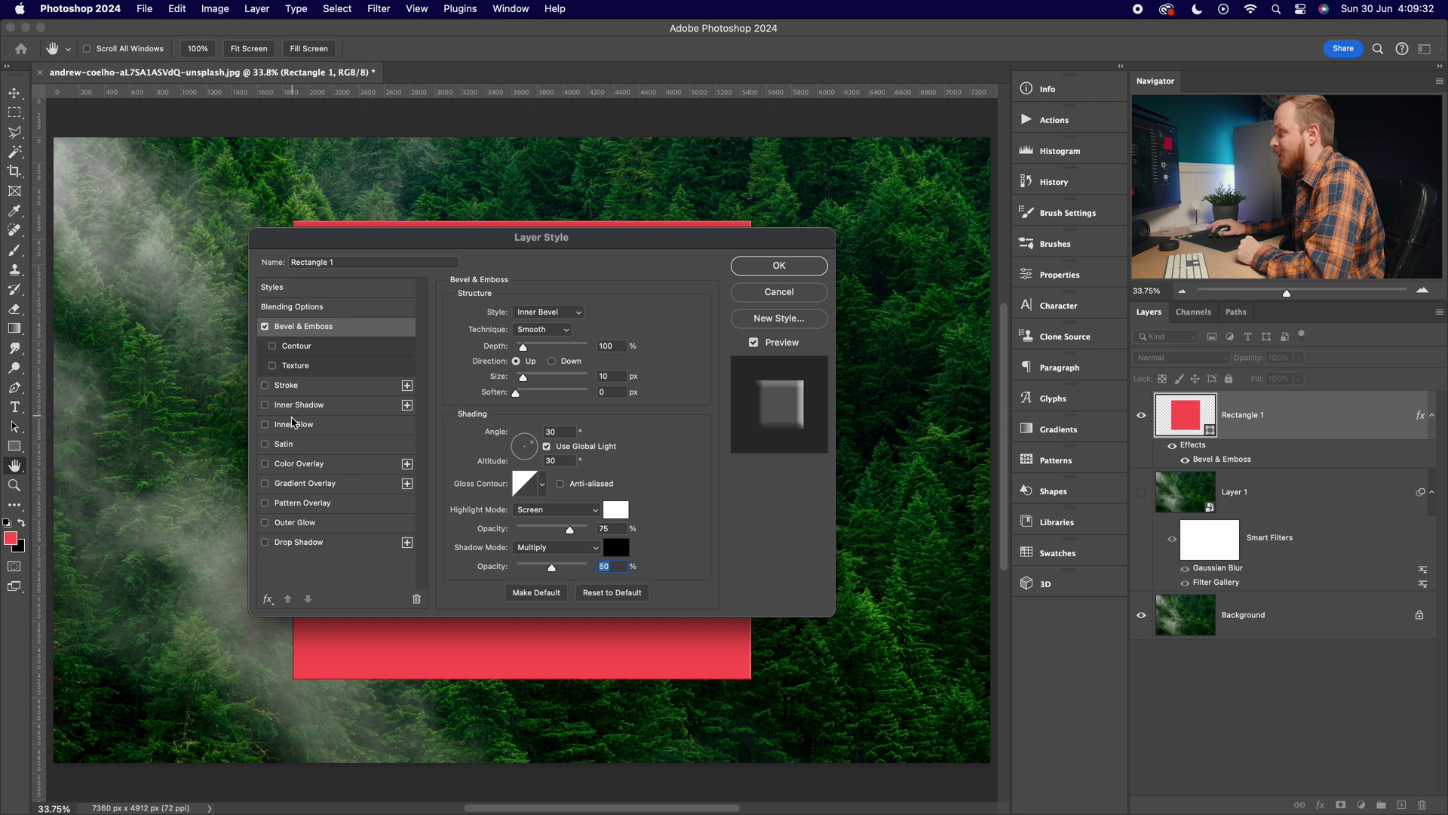
click(280, 427)
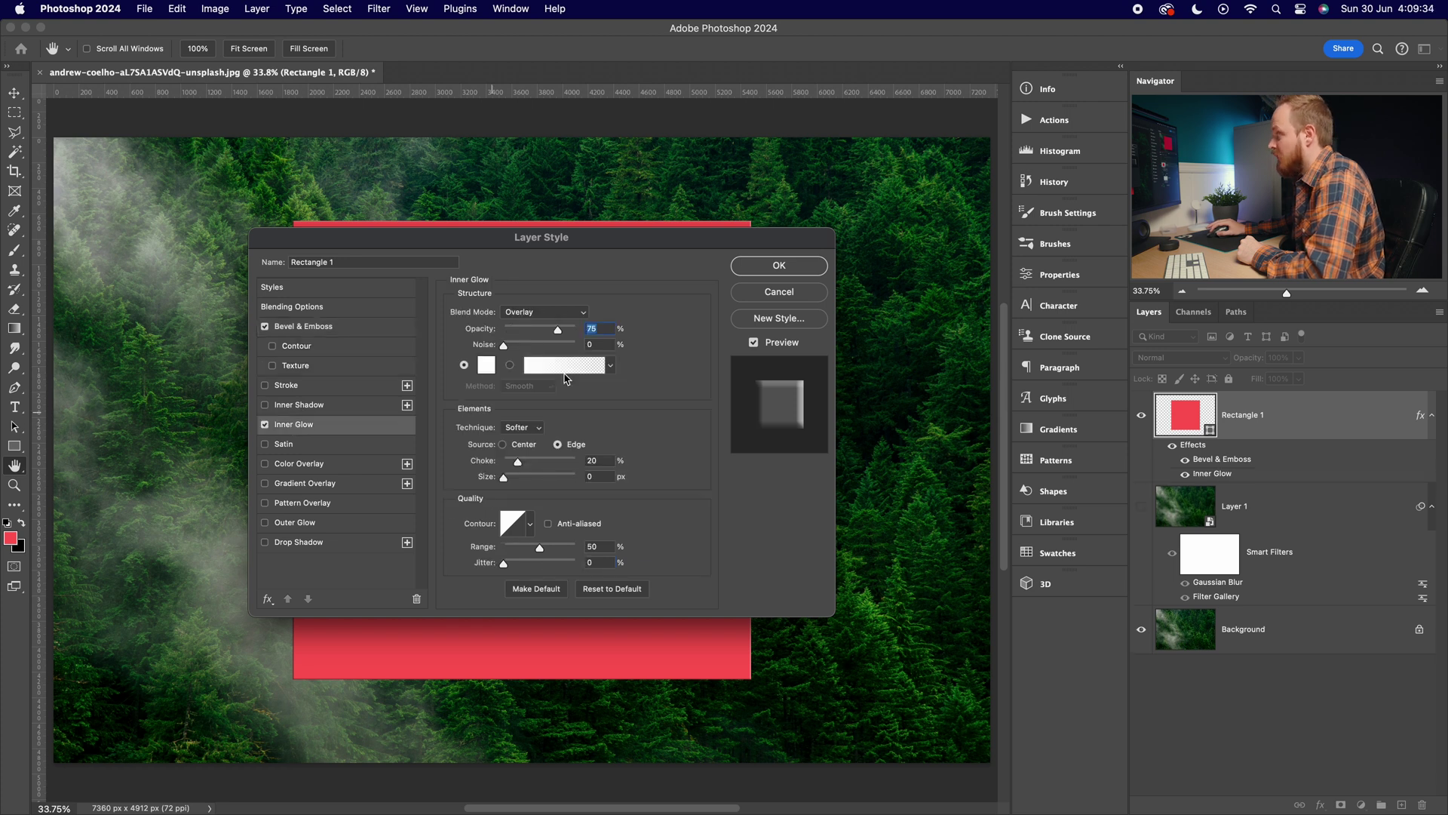
Set the Inner Glow blend mode to Overlay at 70% opacity
click(505, 317)
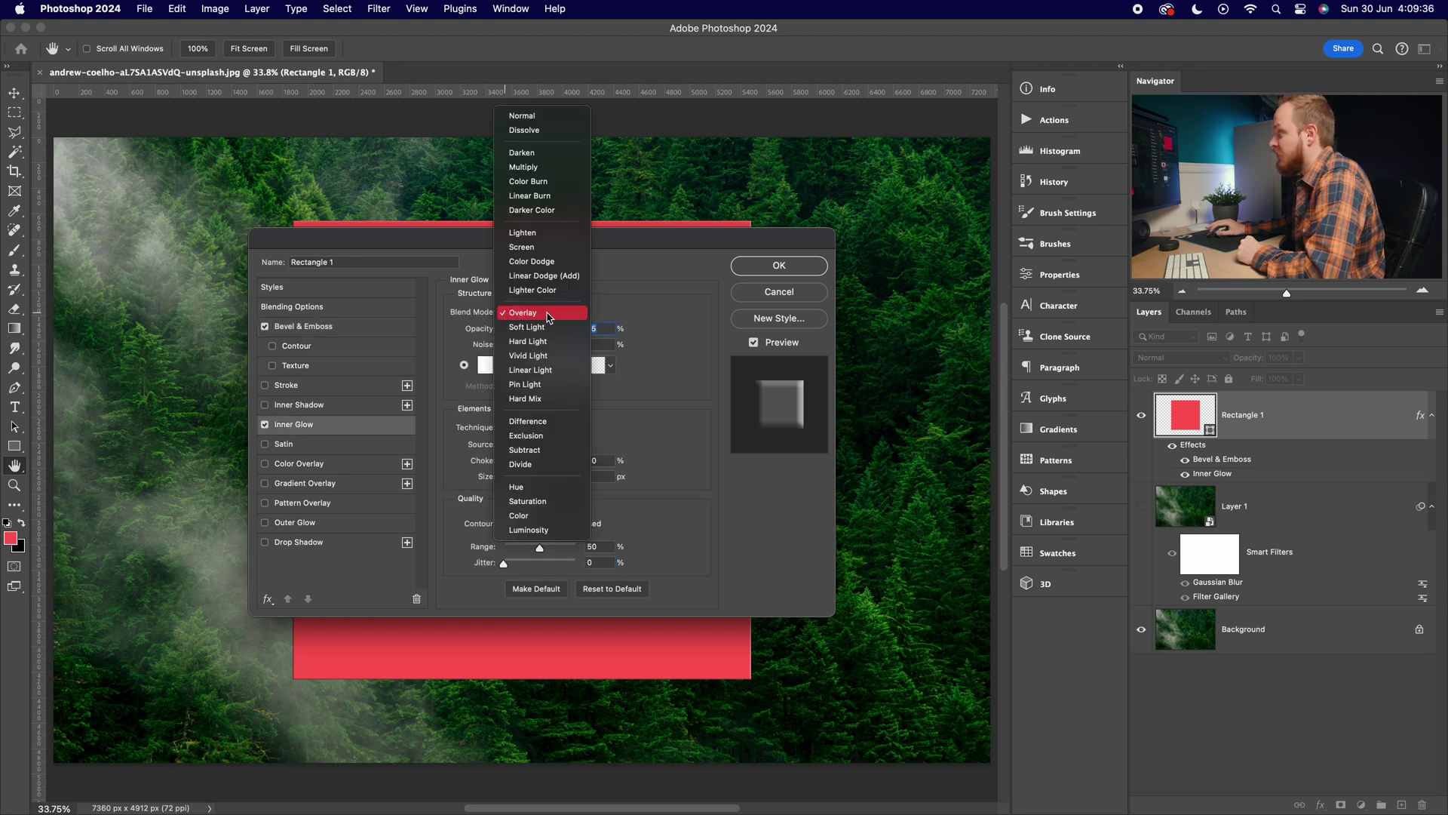
click(548, 313)
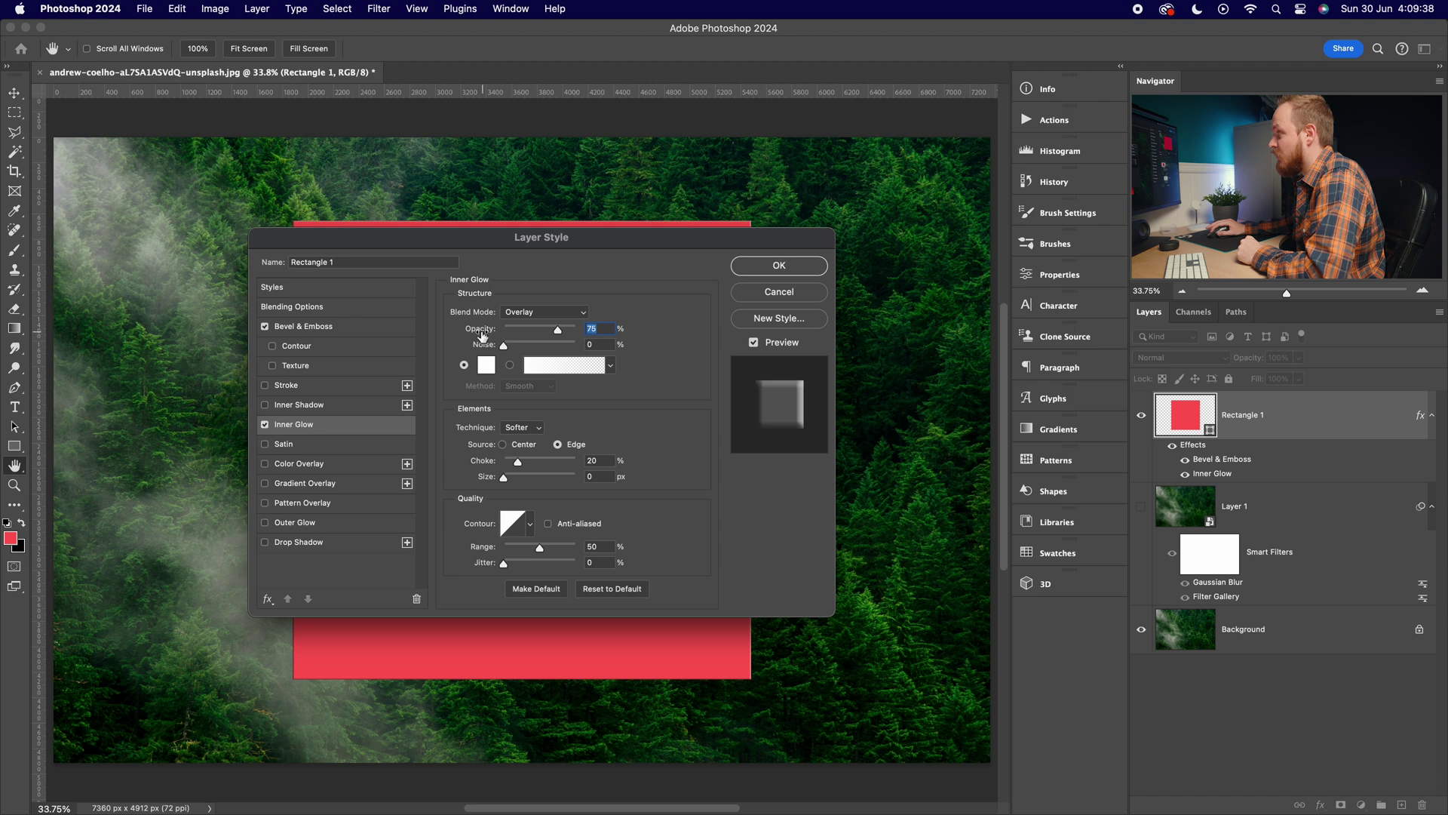
text(70)
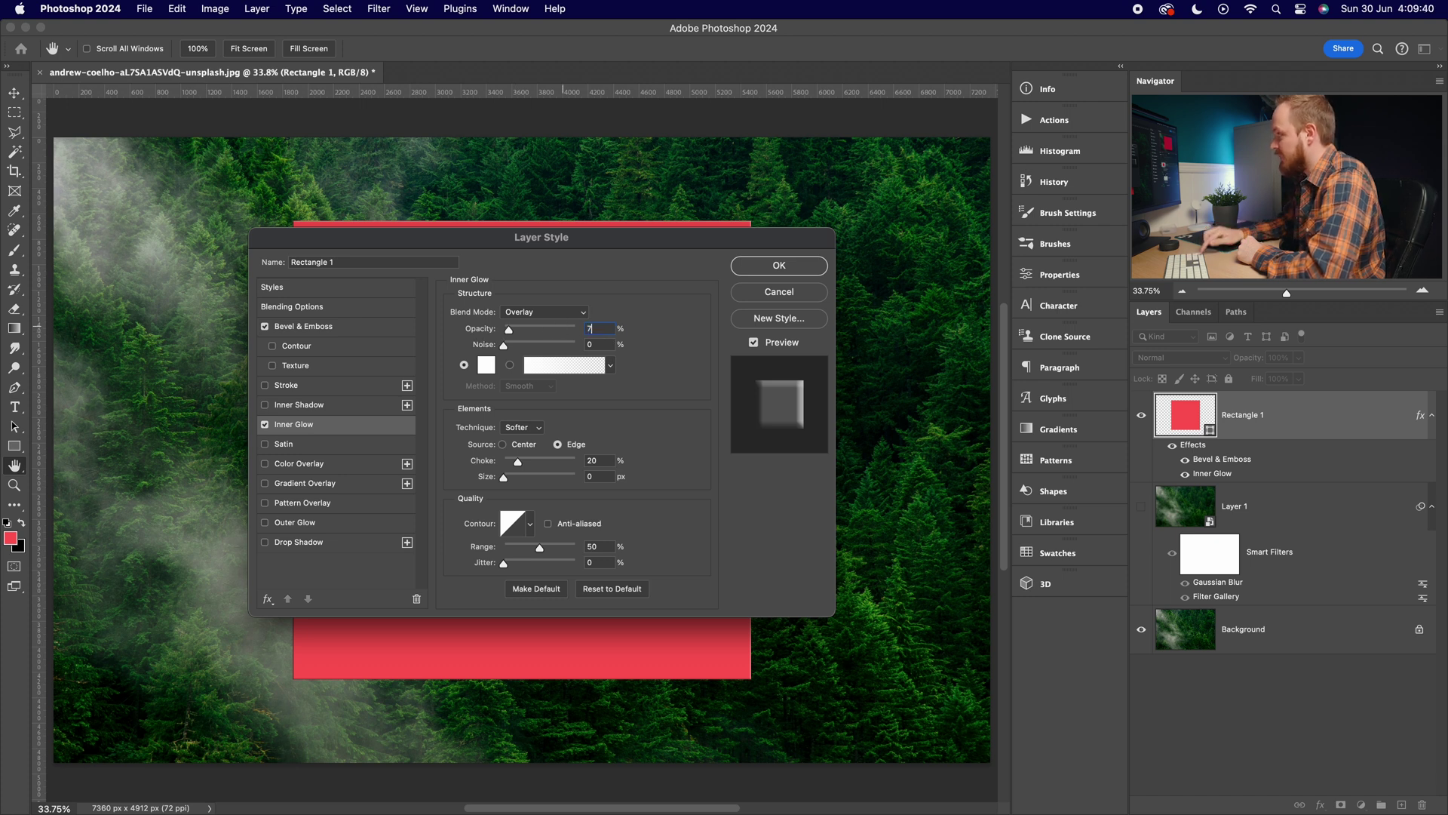
Give the glow a white gradient fading from 100% to 0% opacity and choose its technique
click(548, 369)
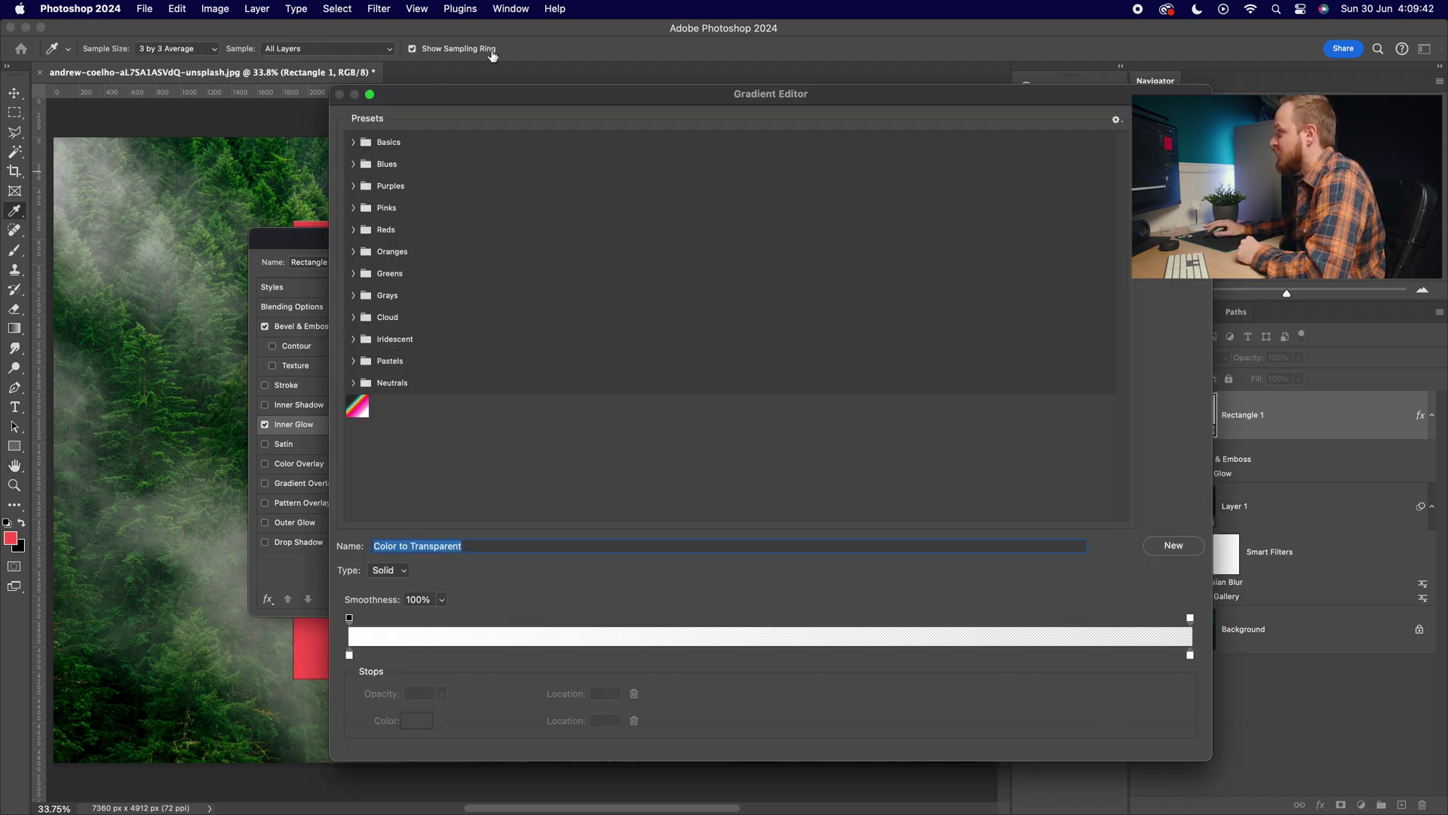
drag(559, 102, 405, 88)
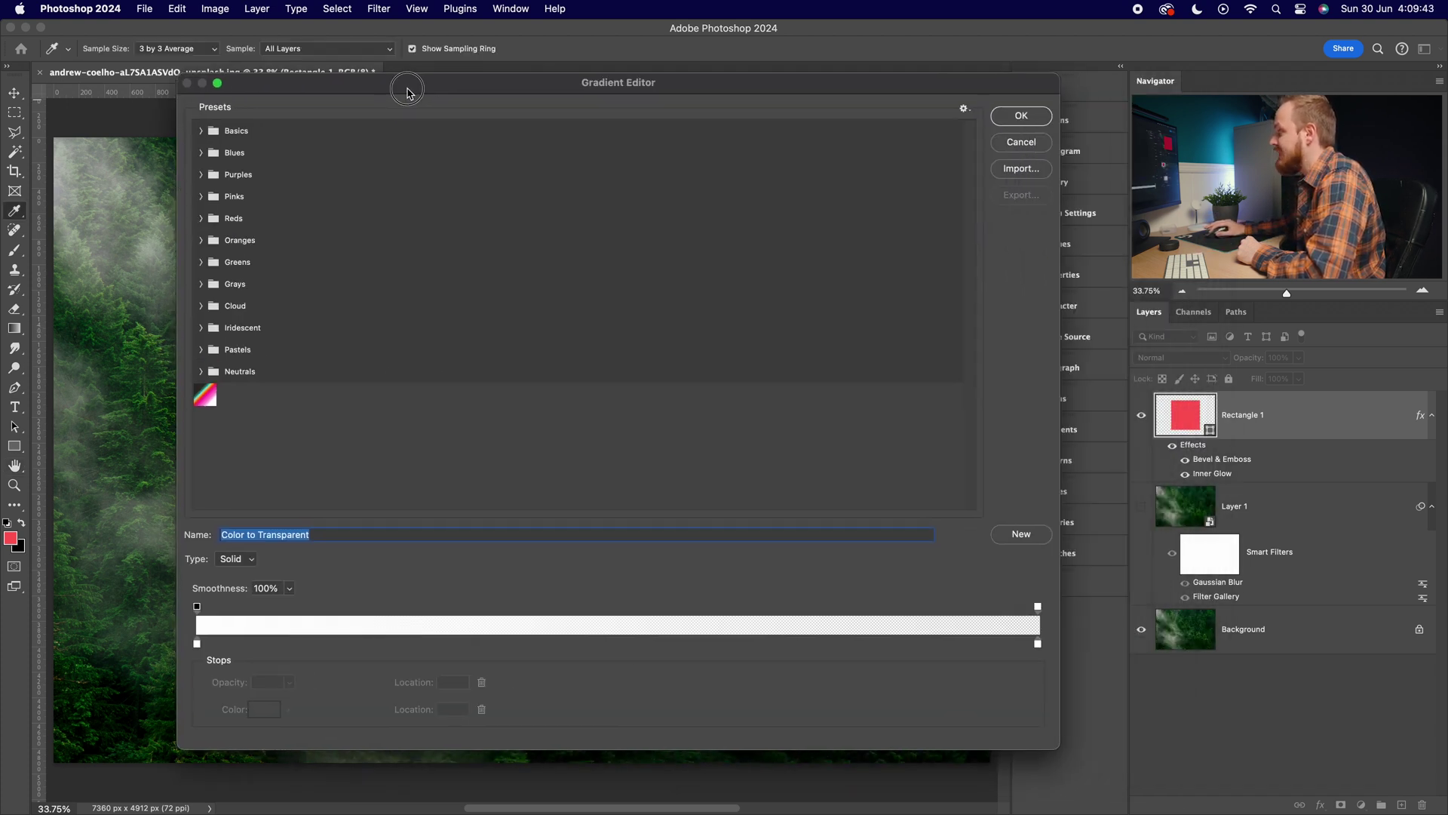
click(197, 644)
click(197, 607)
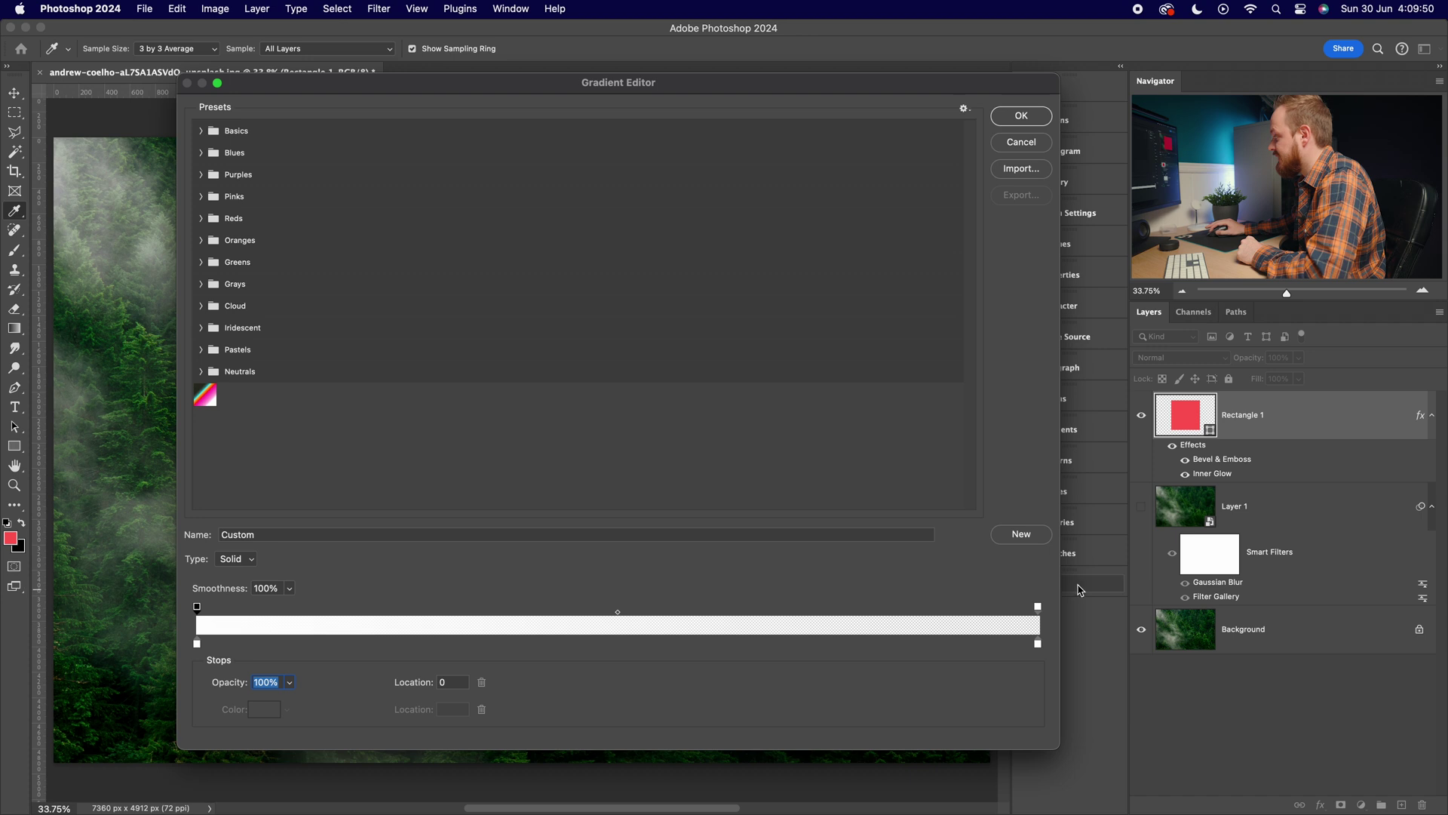
click(1039, 607)
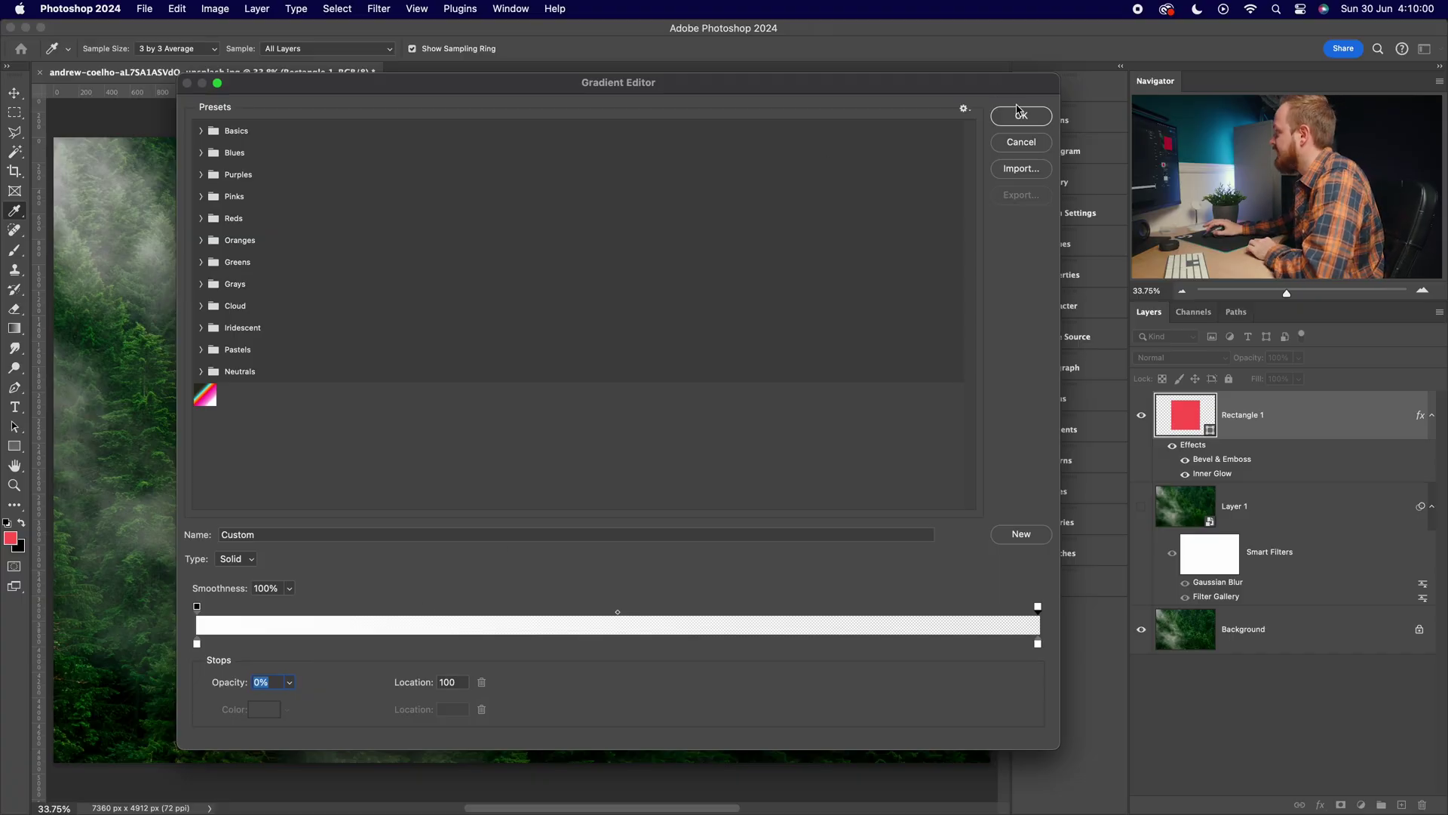
click(1020, 116)
click(521, 427)
click(531, 444)
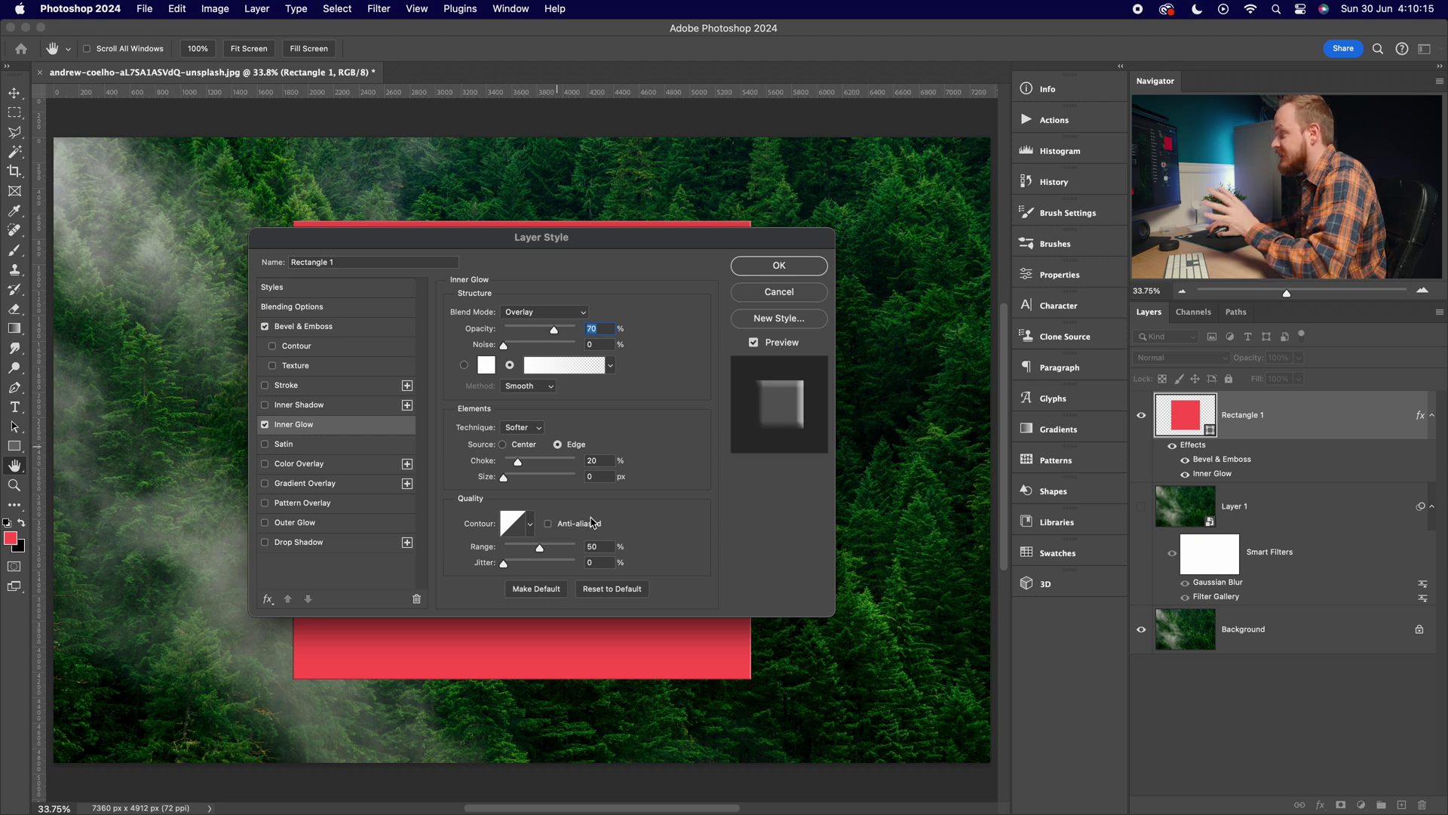
Enable Gradient Overlay with a white gradient fading from 100% to 0% opacity
click(317, 484)
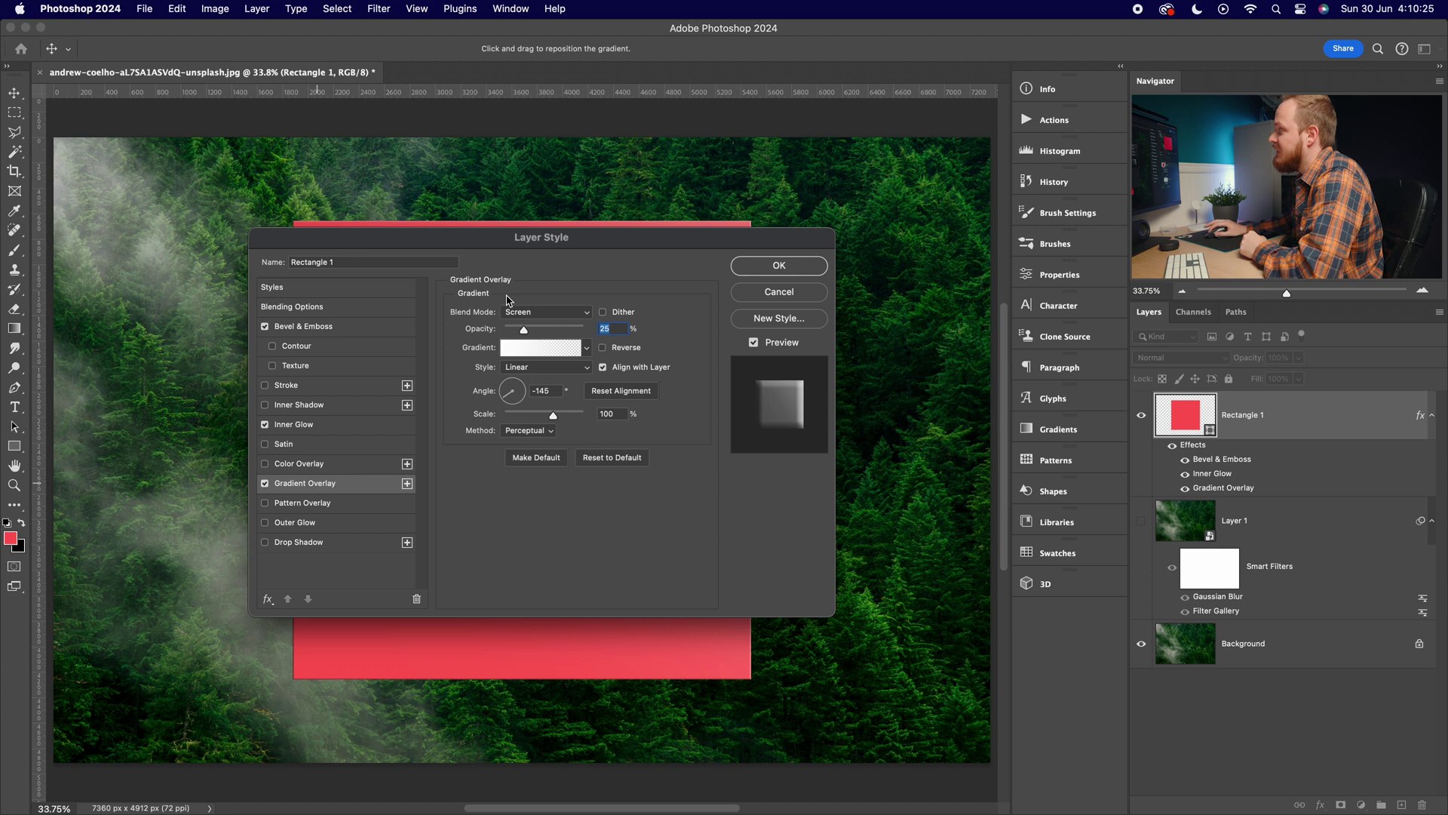
click(519, 350)
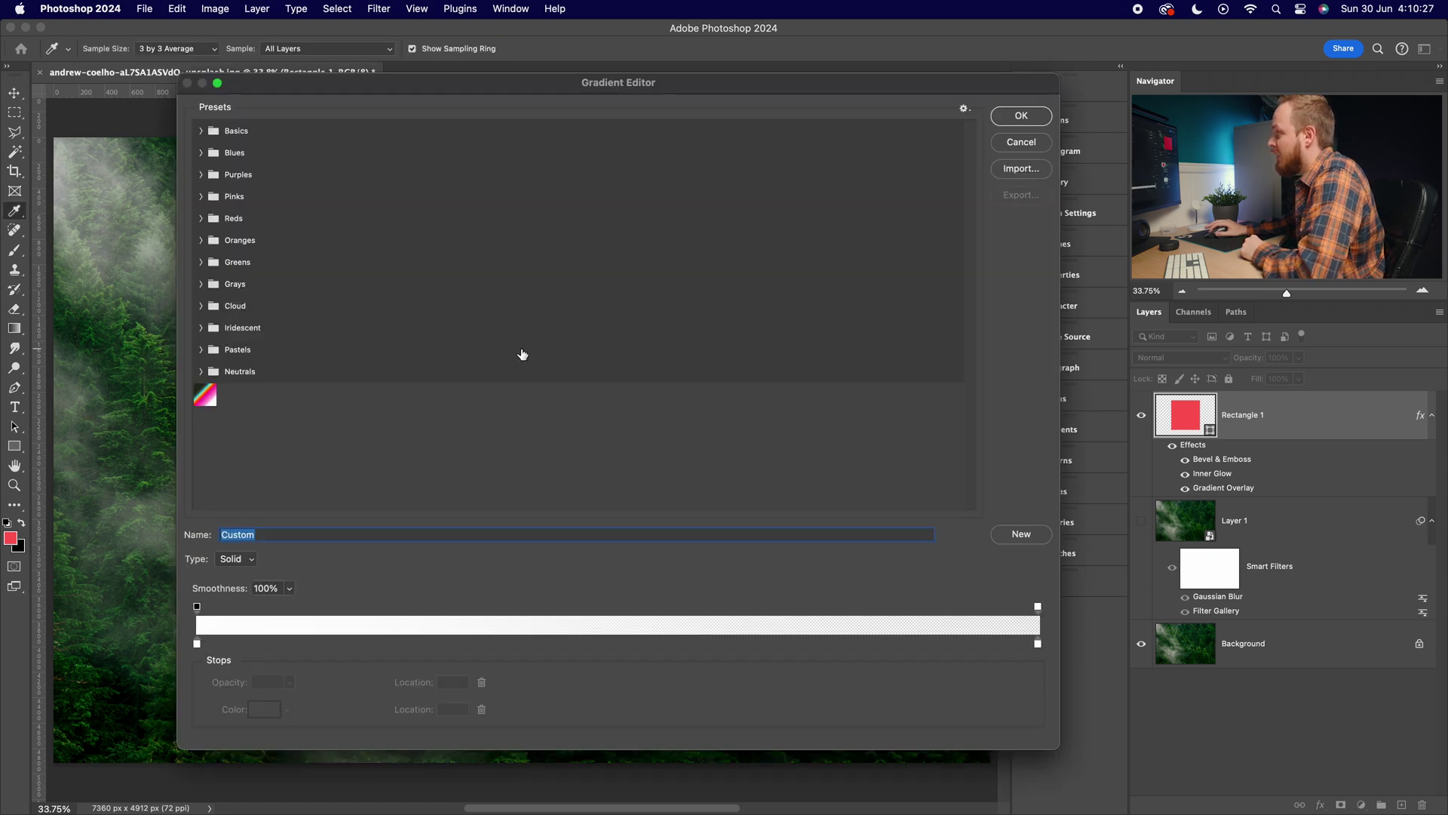
click(197, 643)
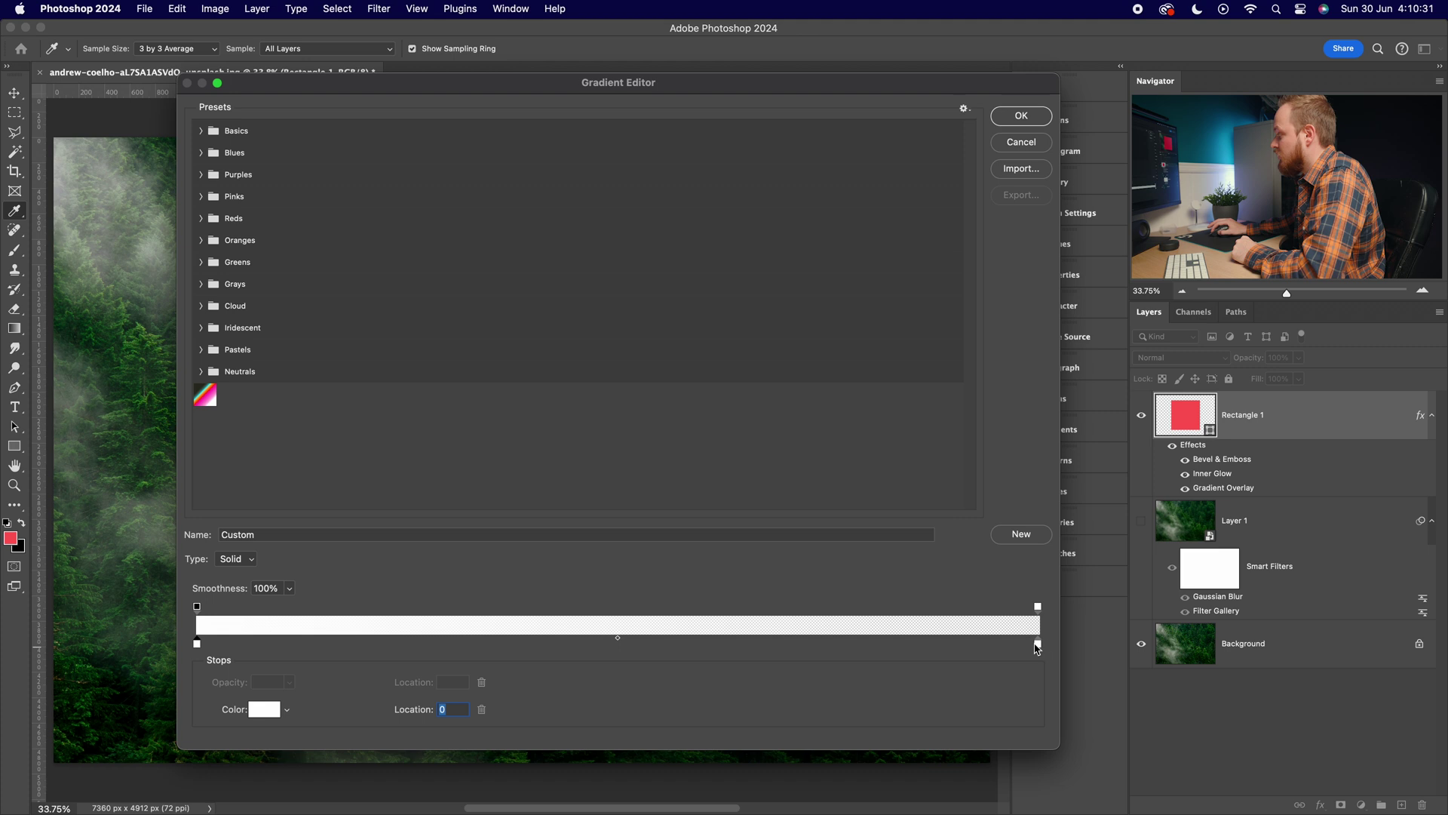
click(197, 607)
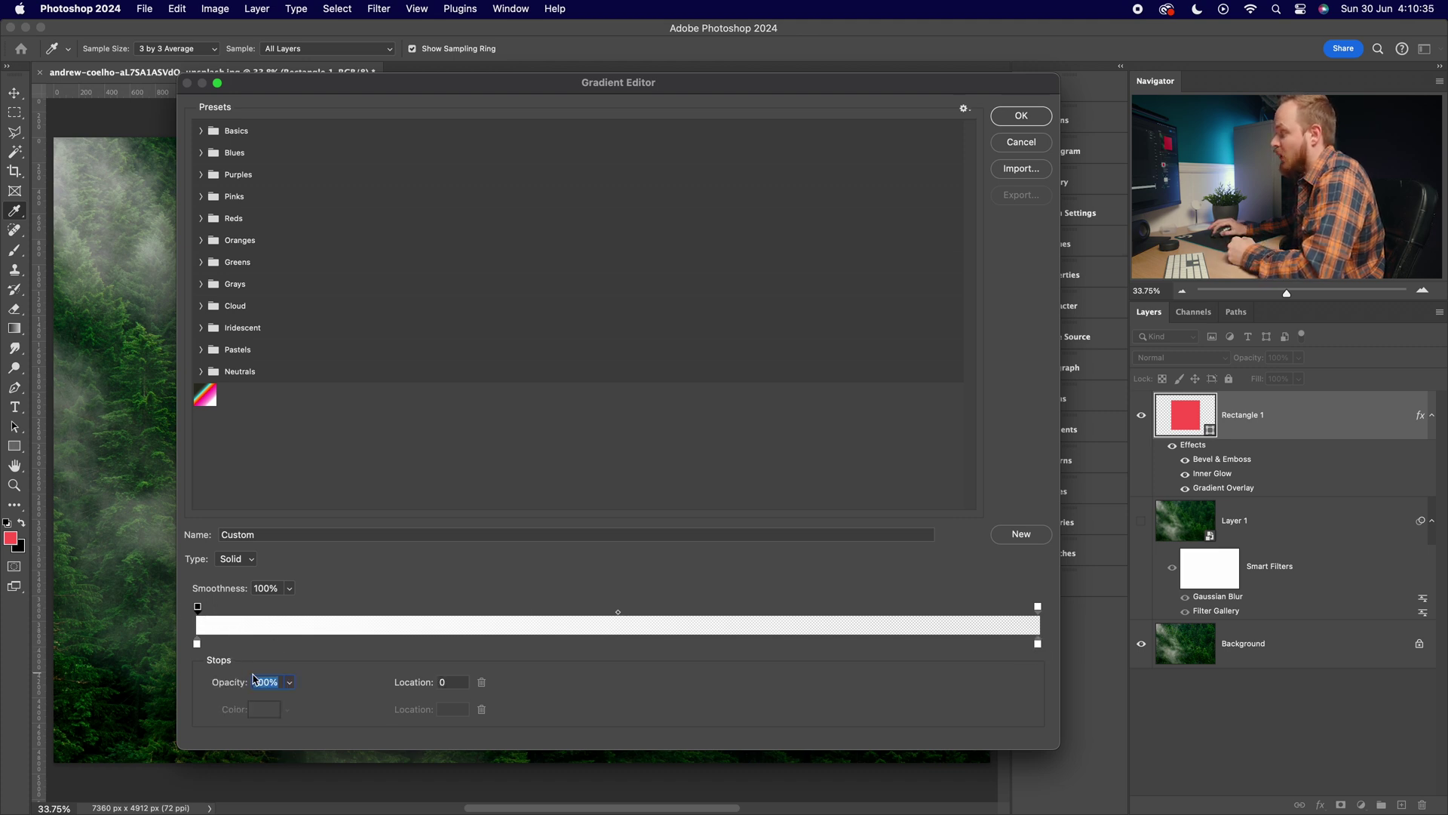
click(1038, 607)
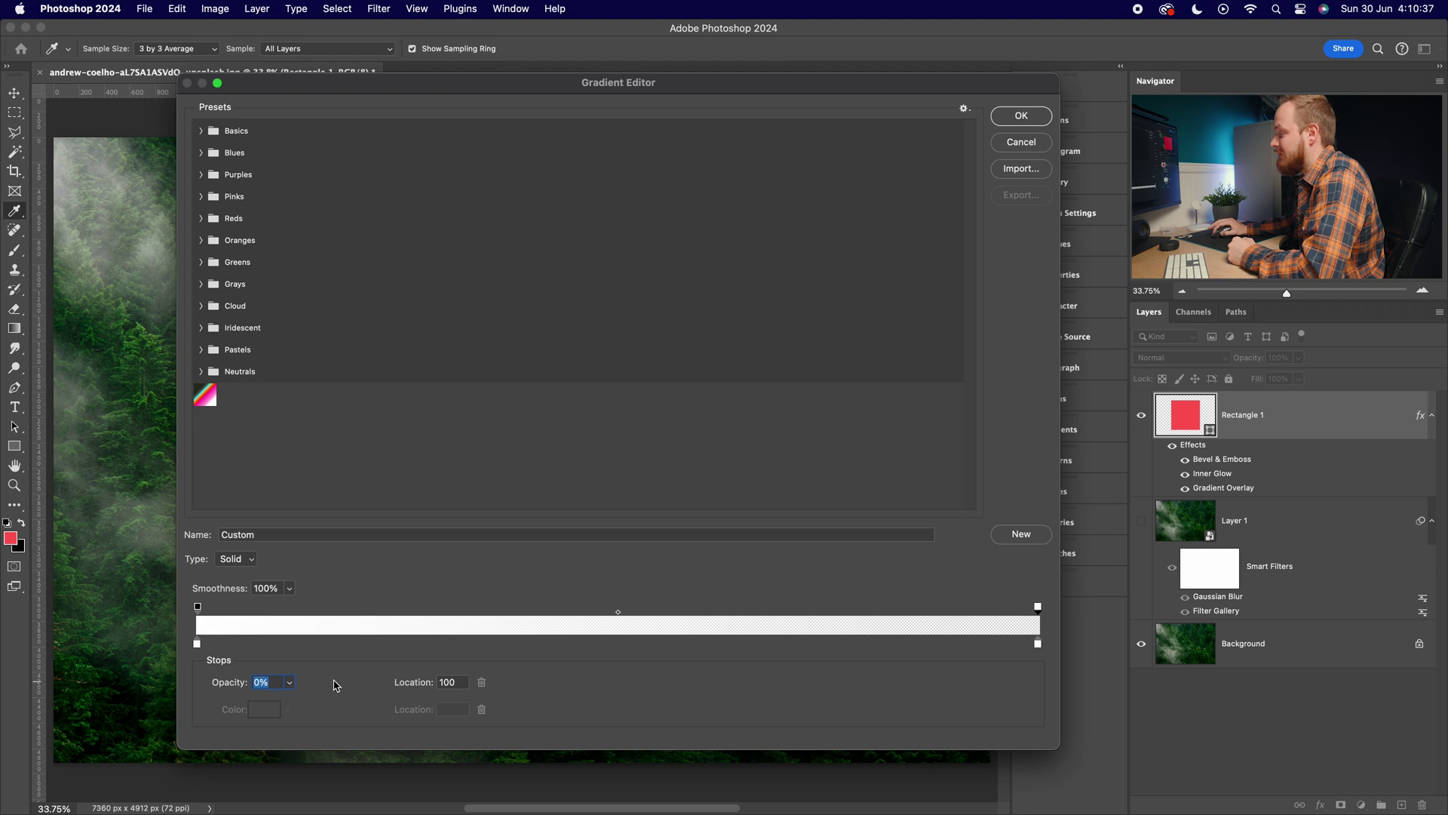
click(1026, 117)
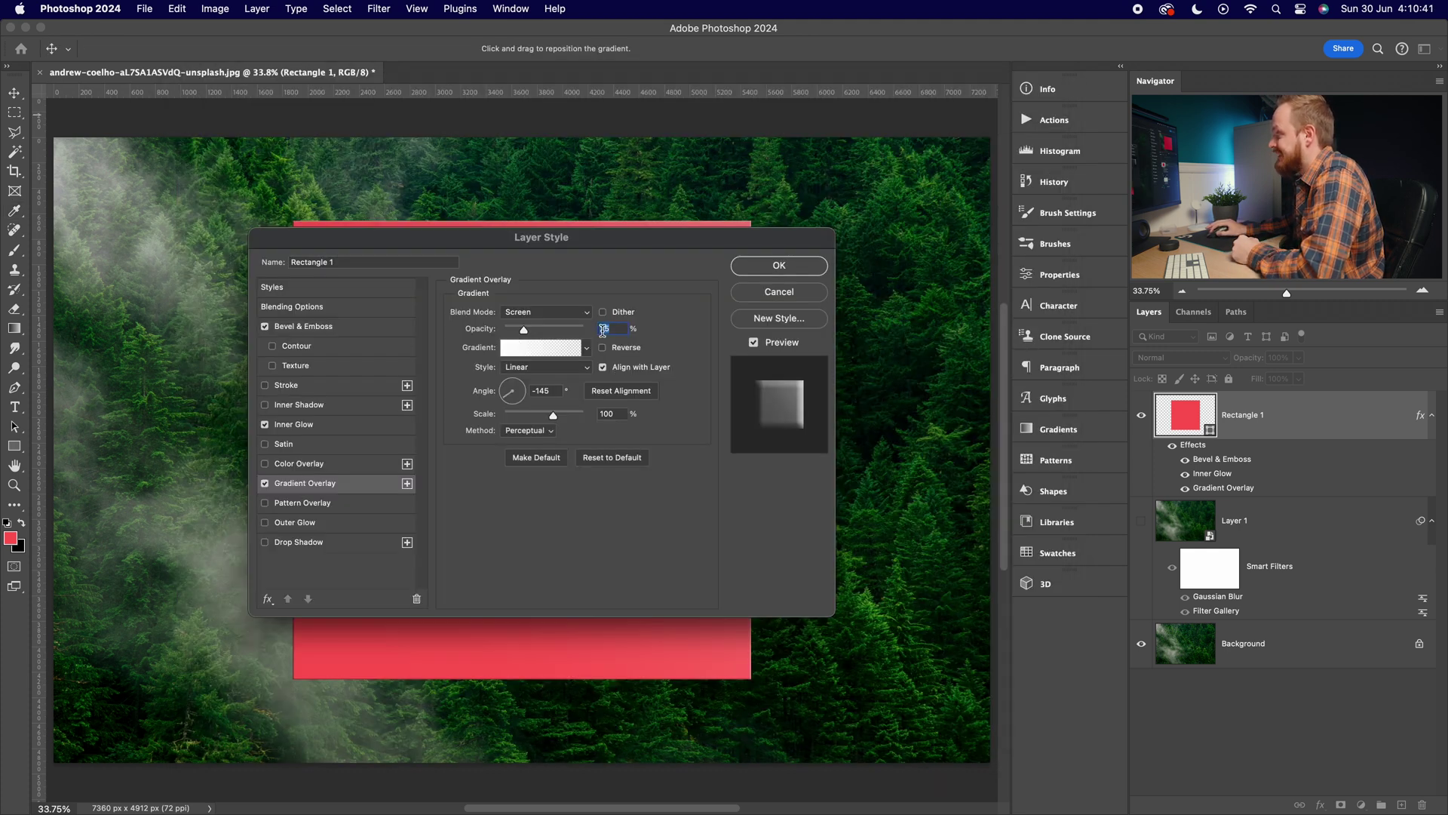
click(540, 375)
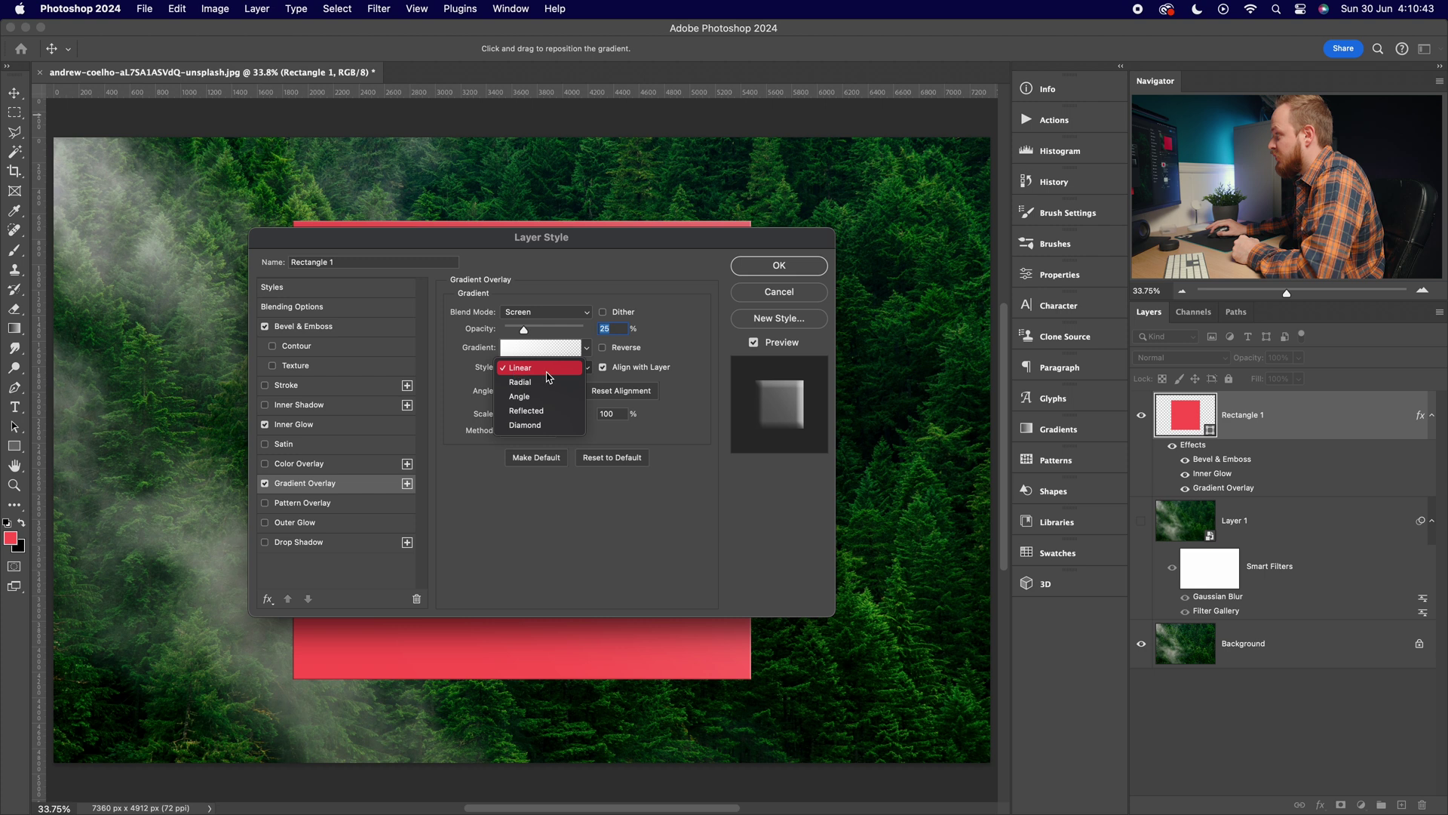
Keep the overlay Linear at a -145° angle and enable Drop Shadow
click(544, 375)
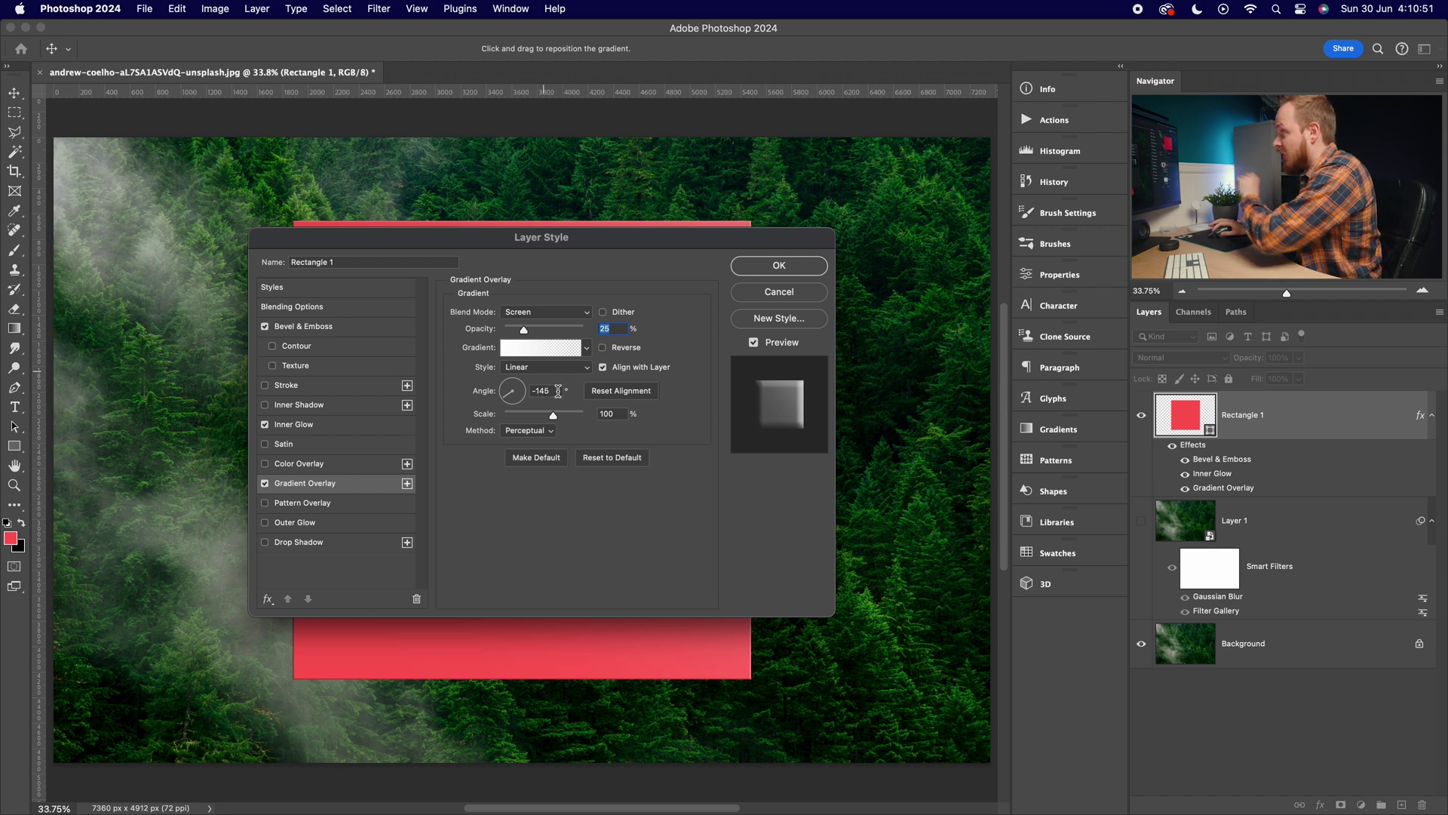
drag(558, 391, 524, 389)
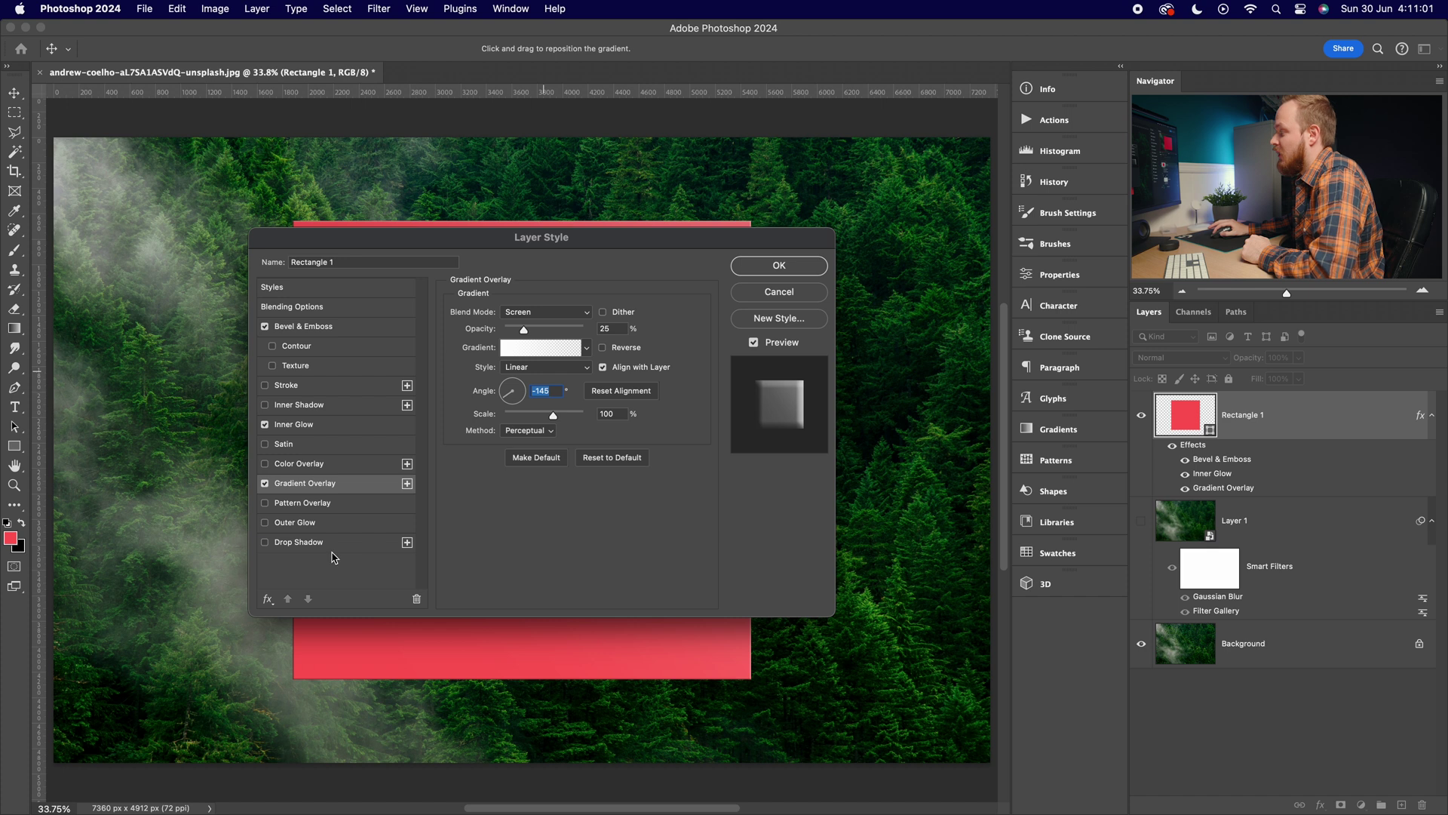
click(286, 543)
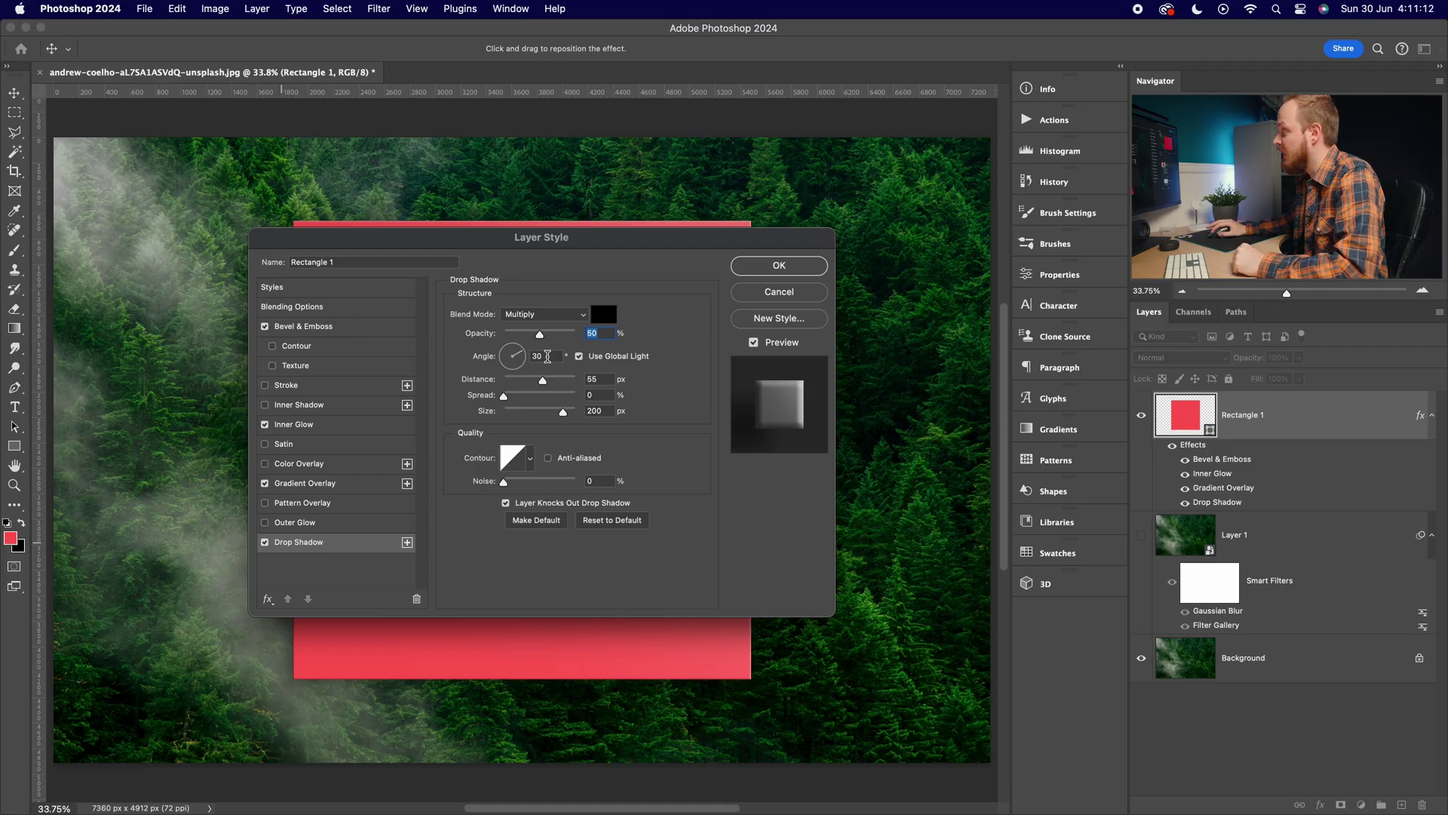
Keep the drop shadow's Multiply blend mode and black colour
double_click(544, 355)
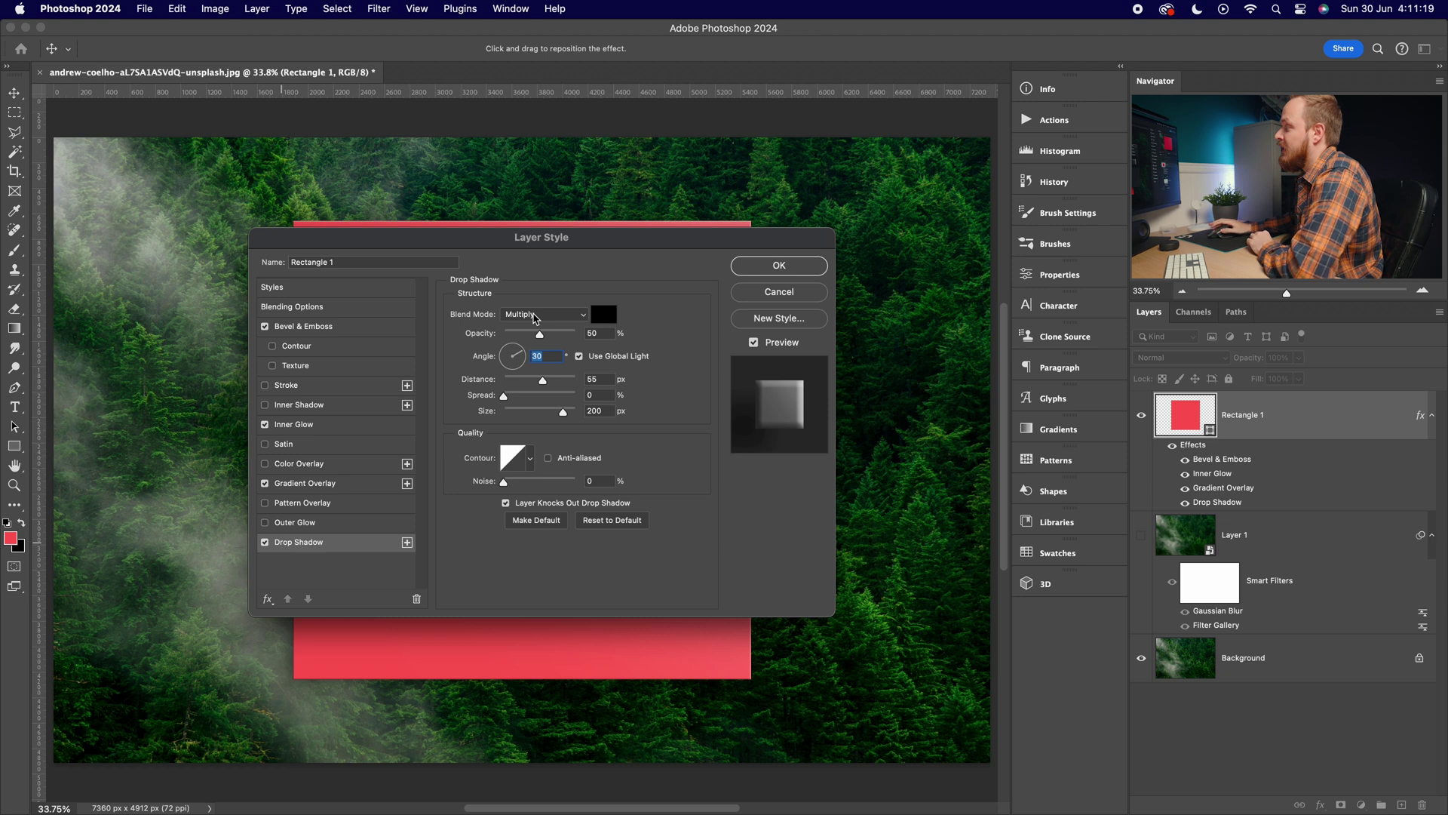
click(535, 315)
click(537, 320)
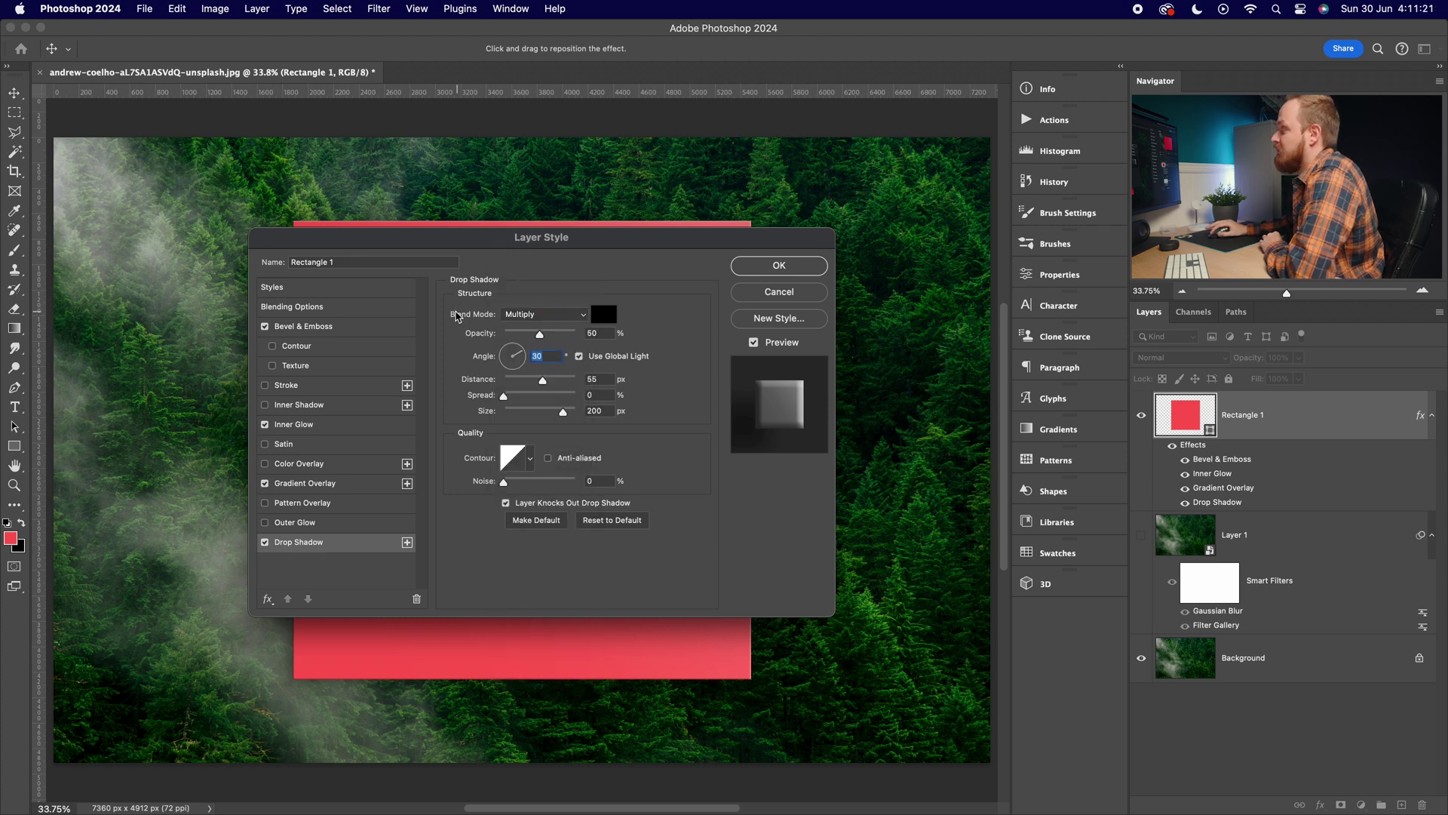
click(604, 314)
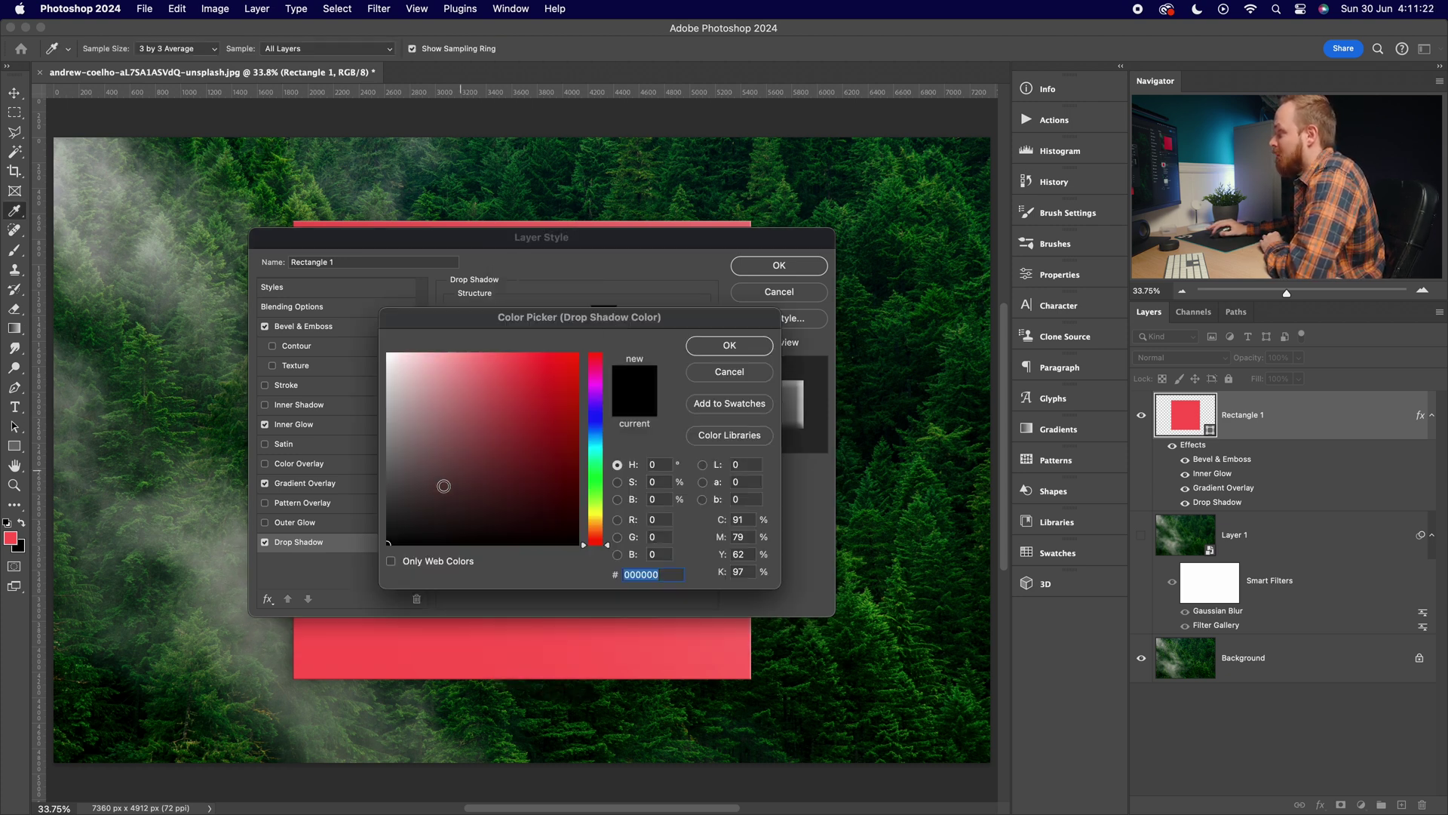
click(731, 348)
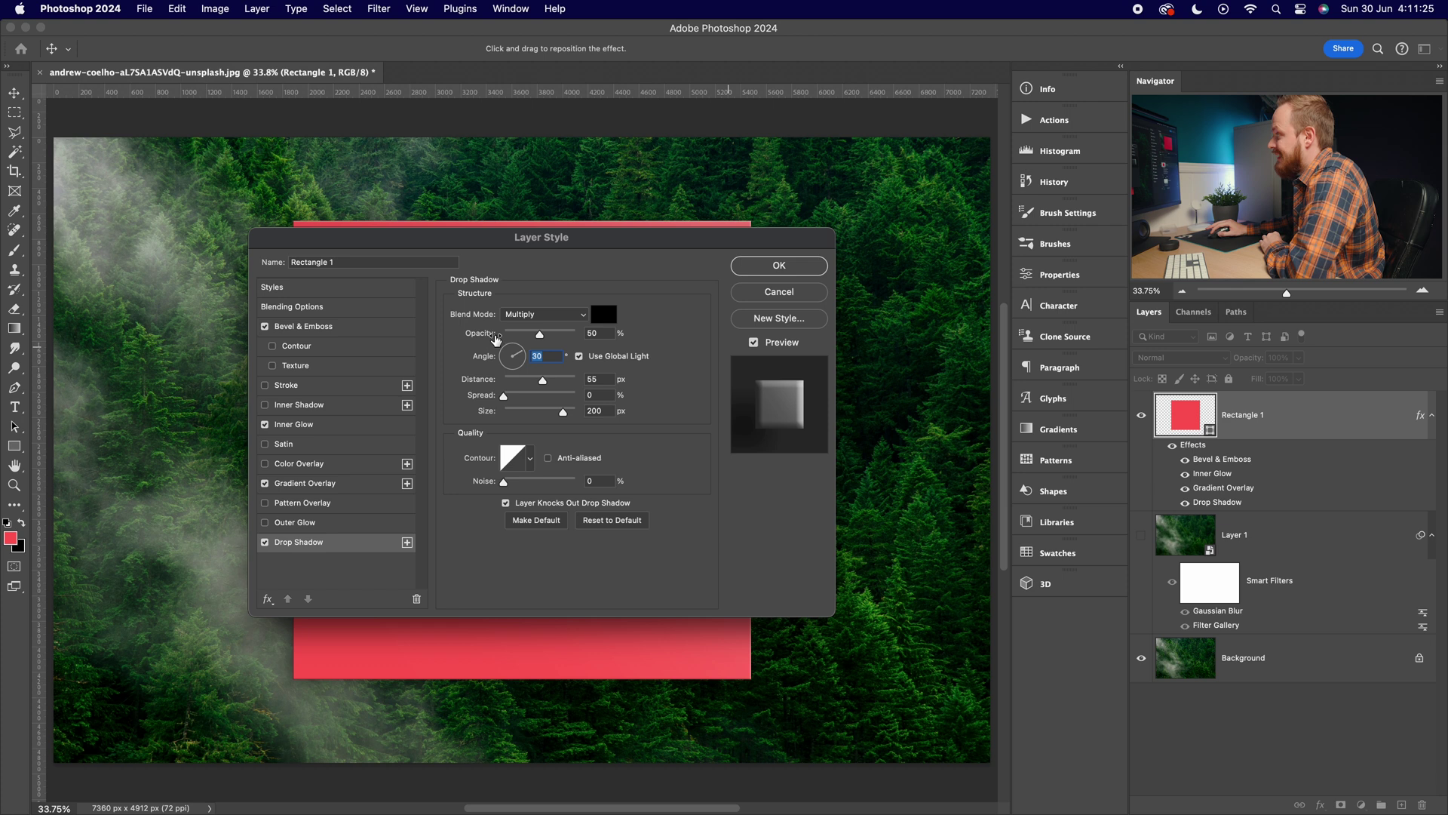
Set shadow opacity 65%, distance 60 px and size 200 px, then apply the layer style
click(596, 333)
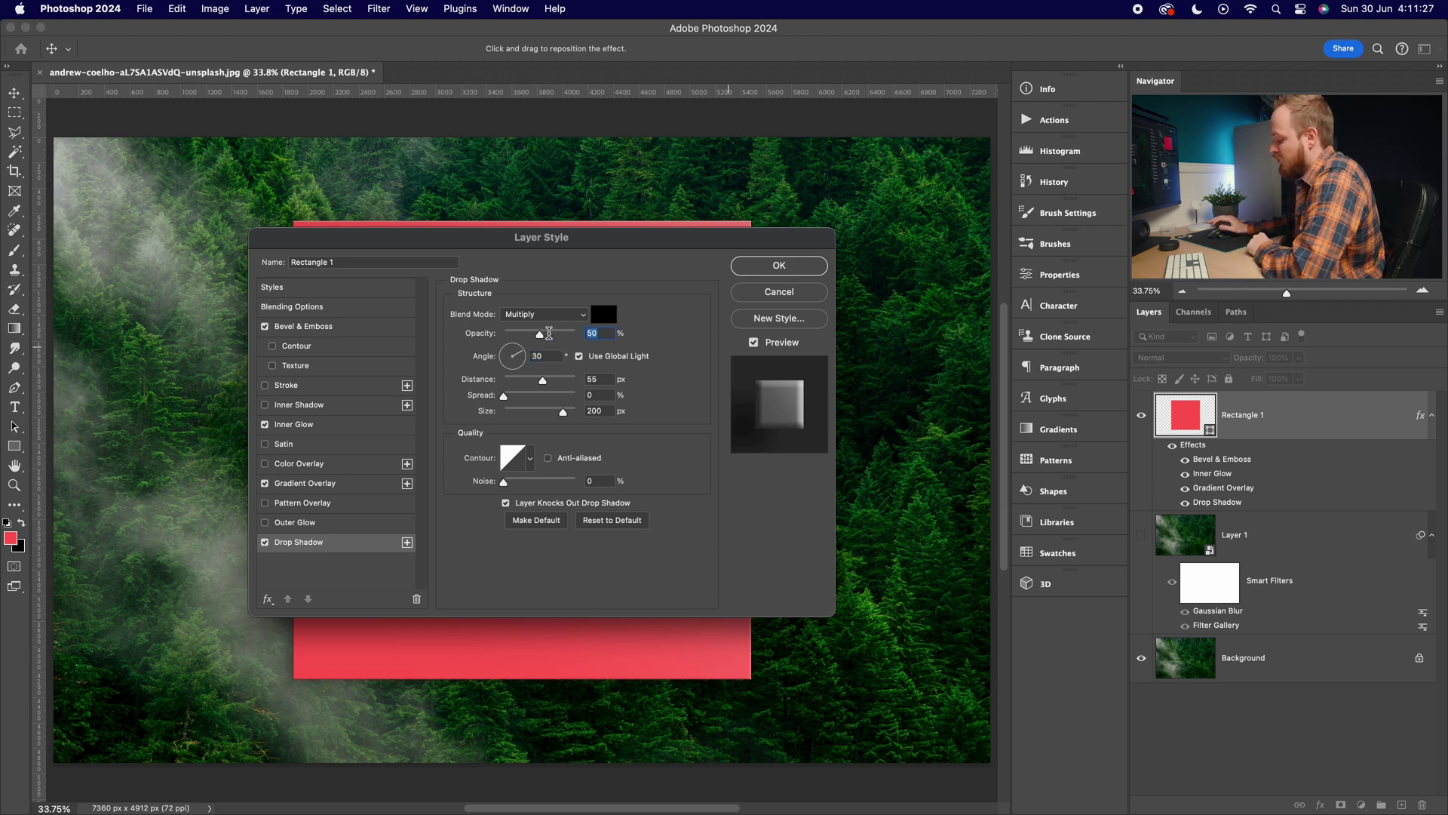
text(65)
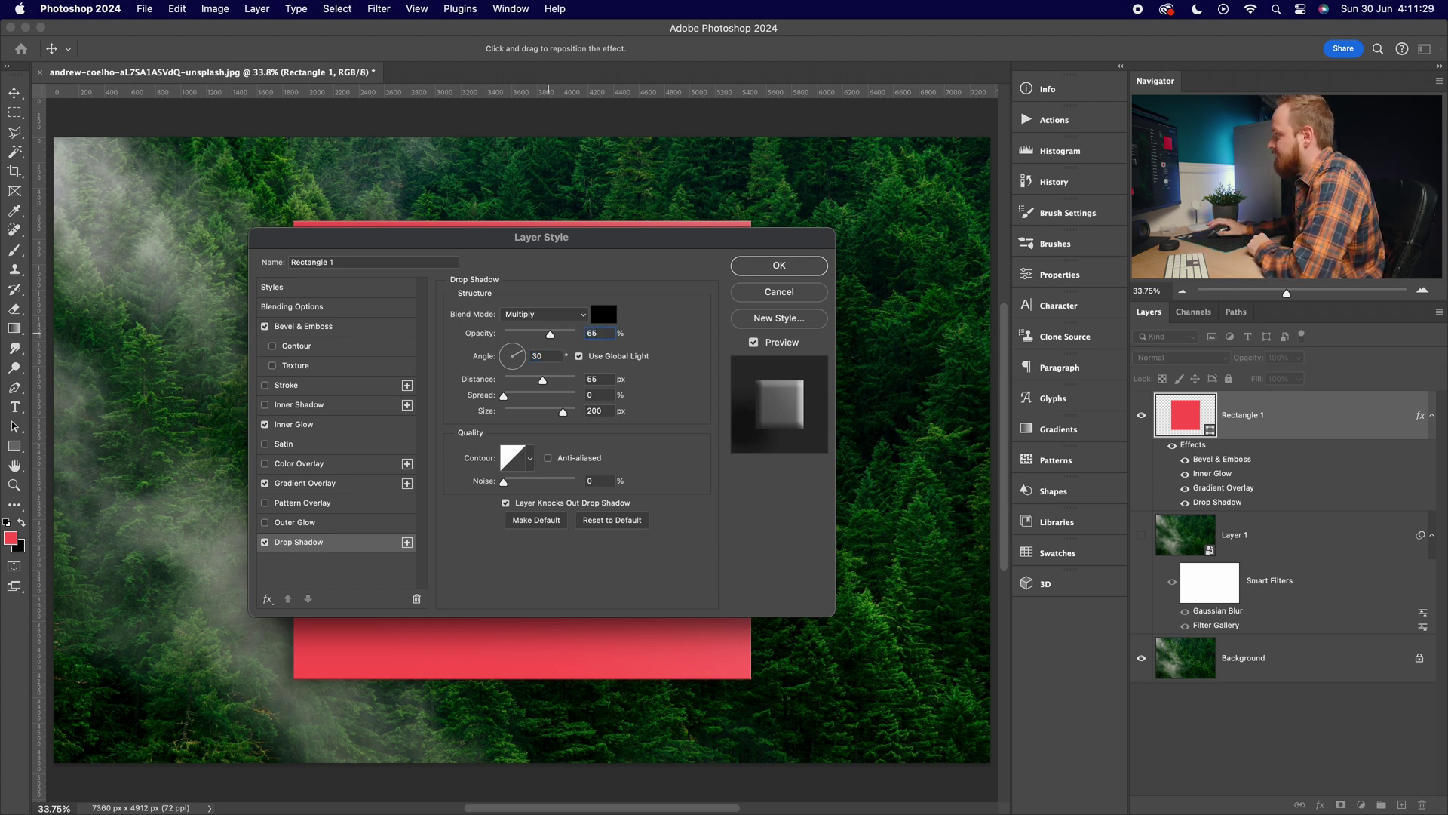
click(667, 338)
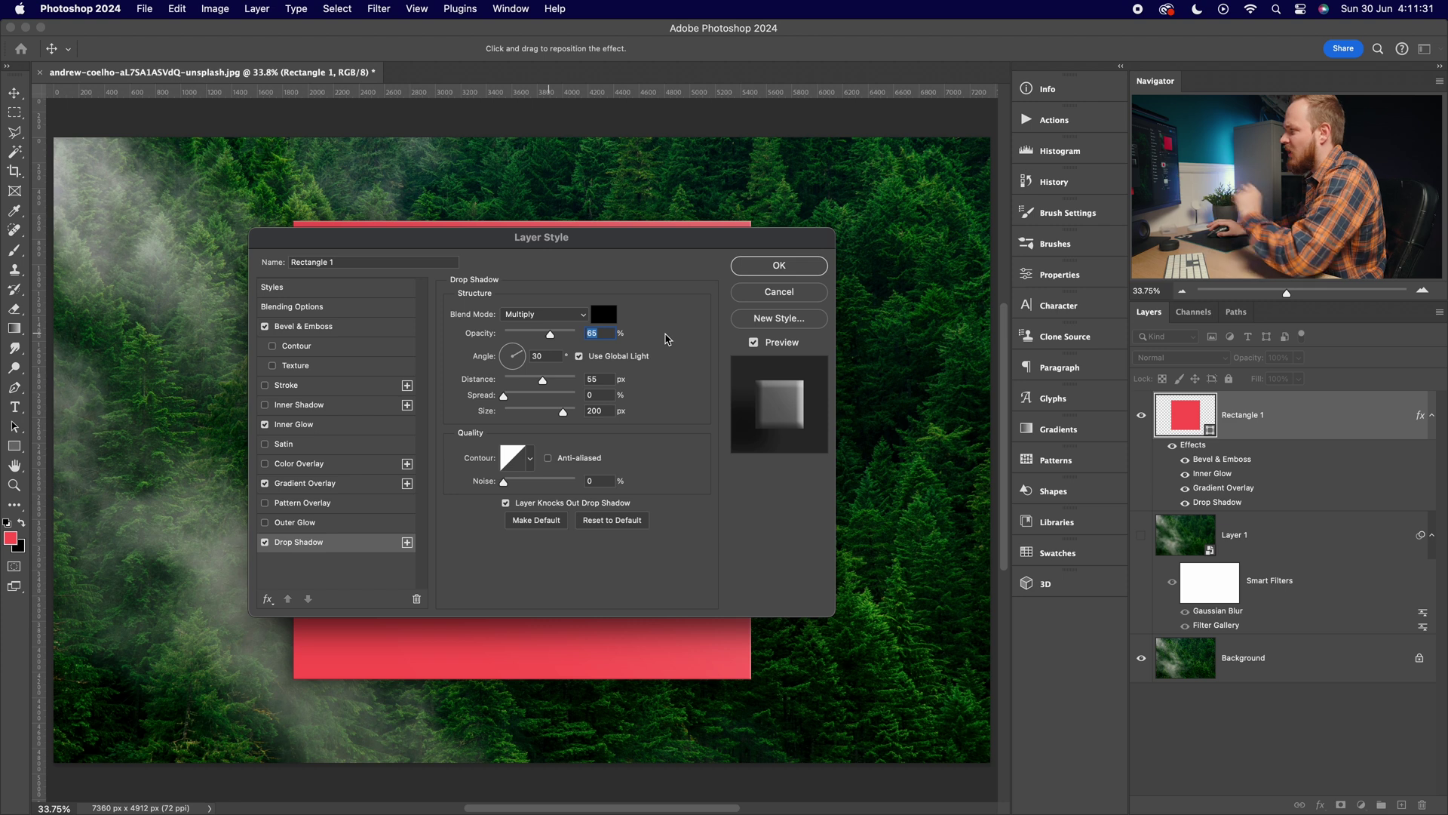
key(Tab)
key(Tab)
text(60)
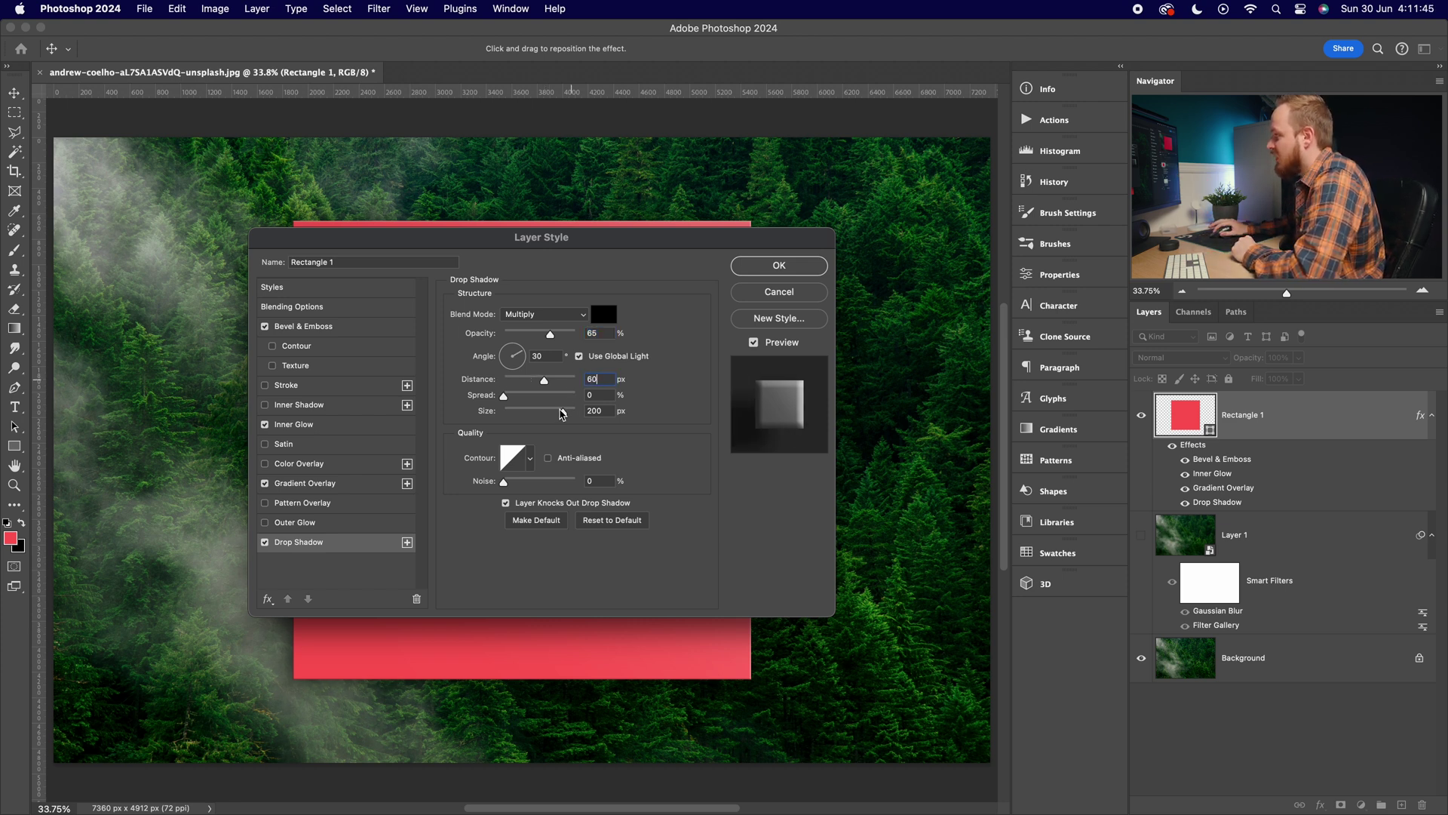
click(603, 412)
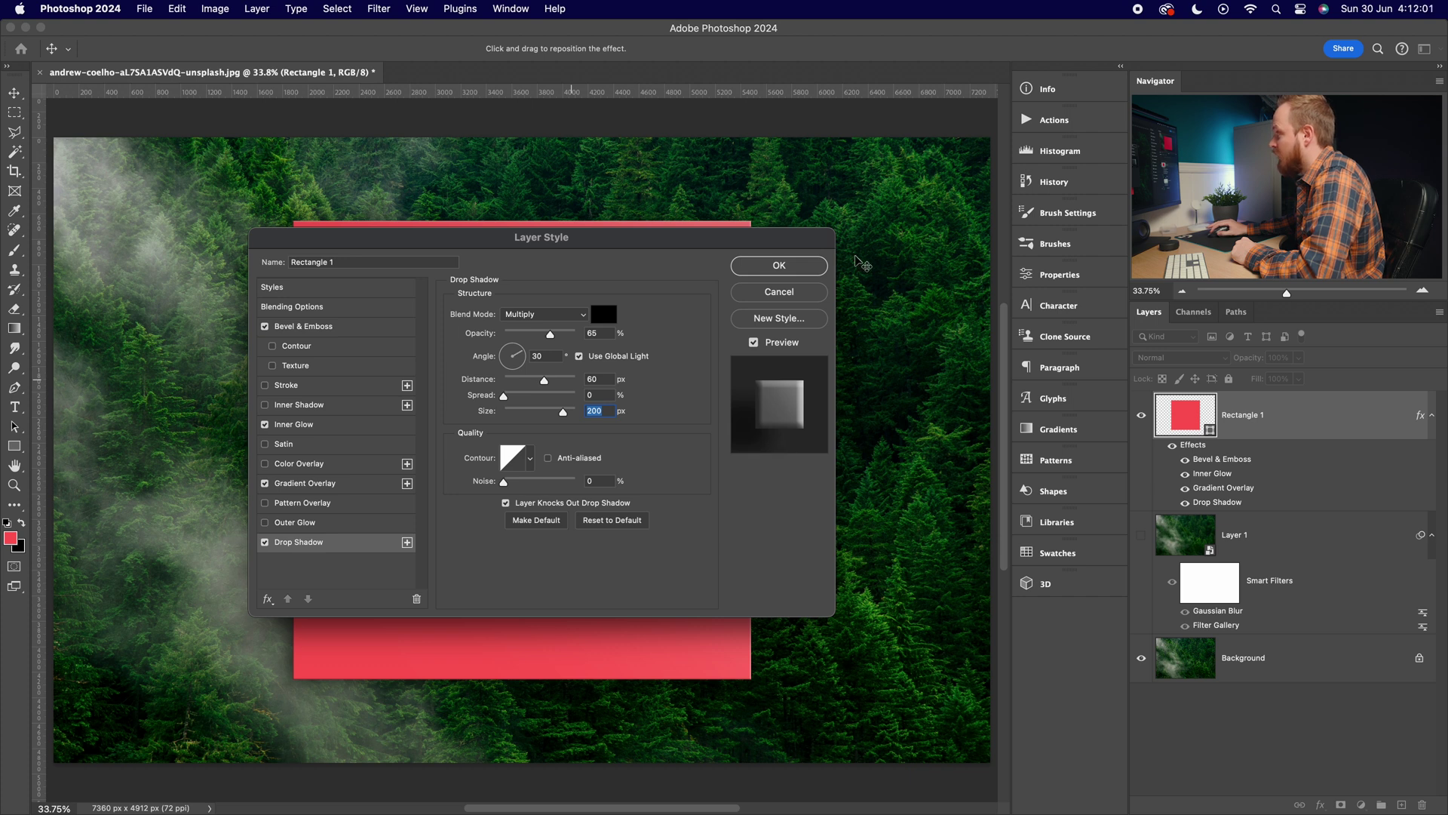
click(806, 268)
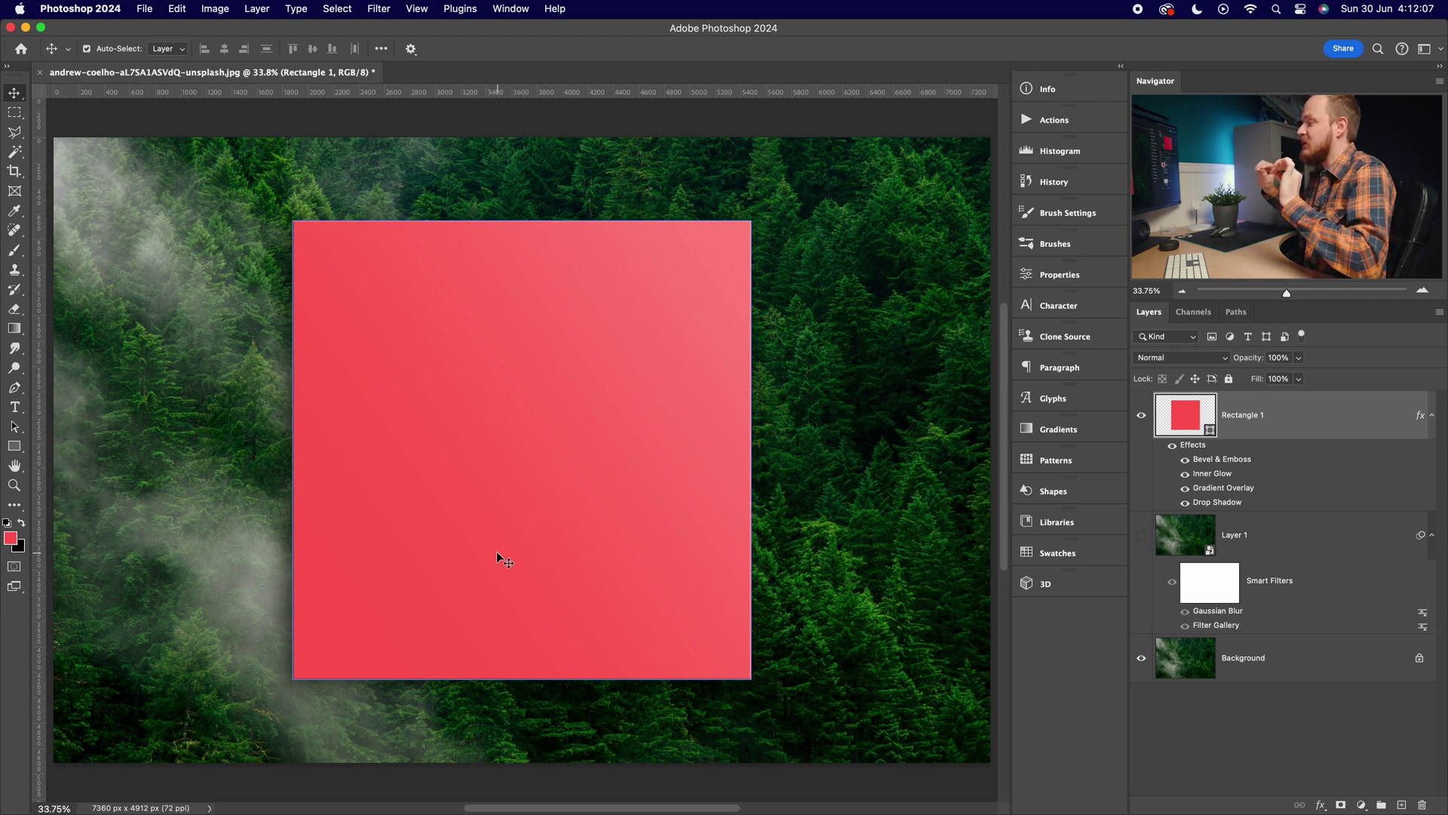
Make the blurred Layer 1 visible and move it above Rectangle 1
click(1141, 537)
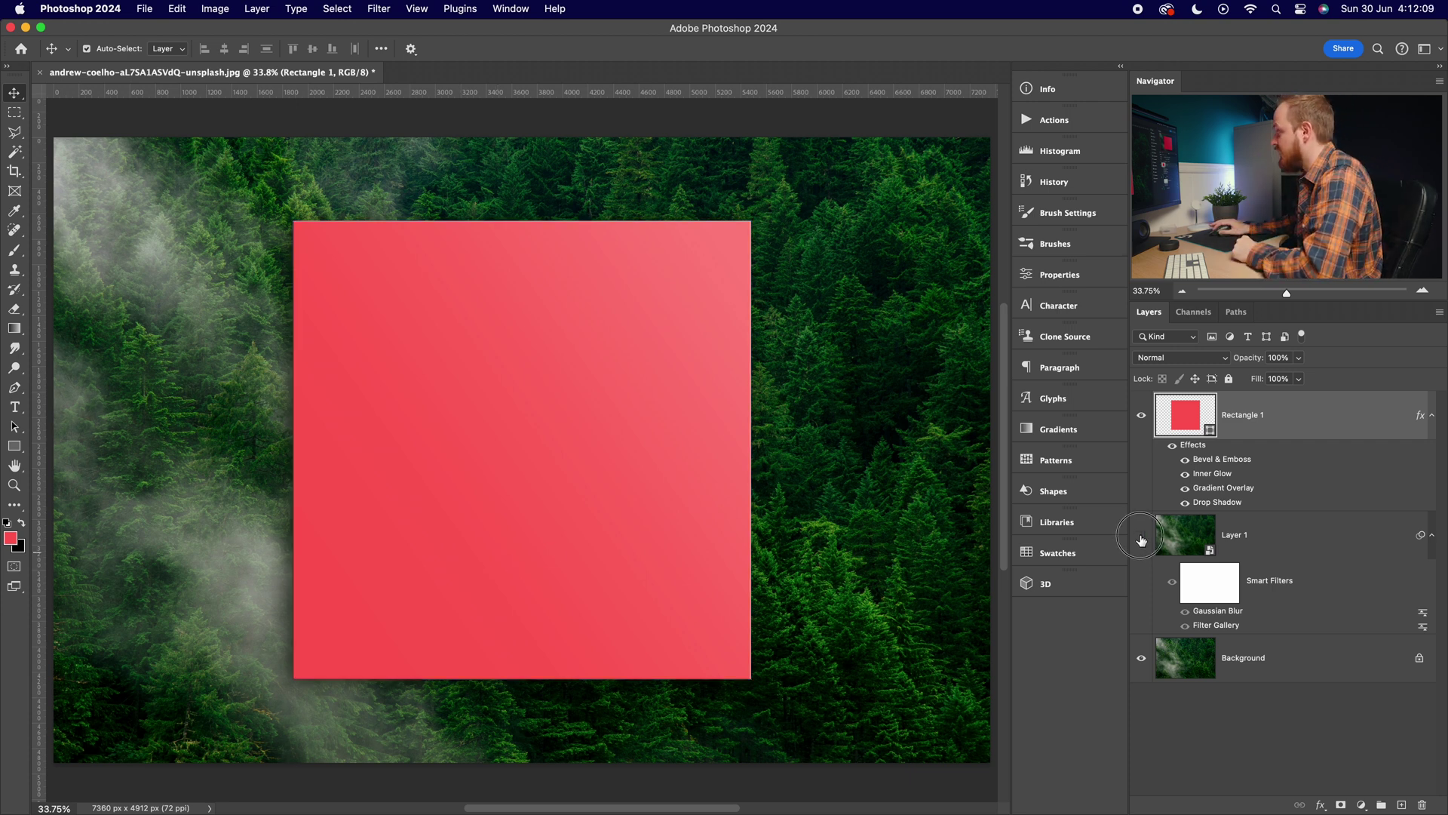
click(1143, 538)
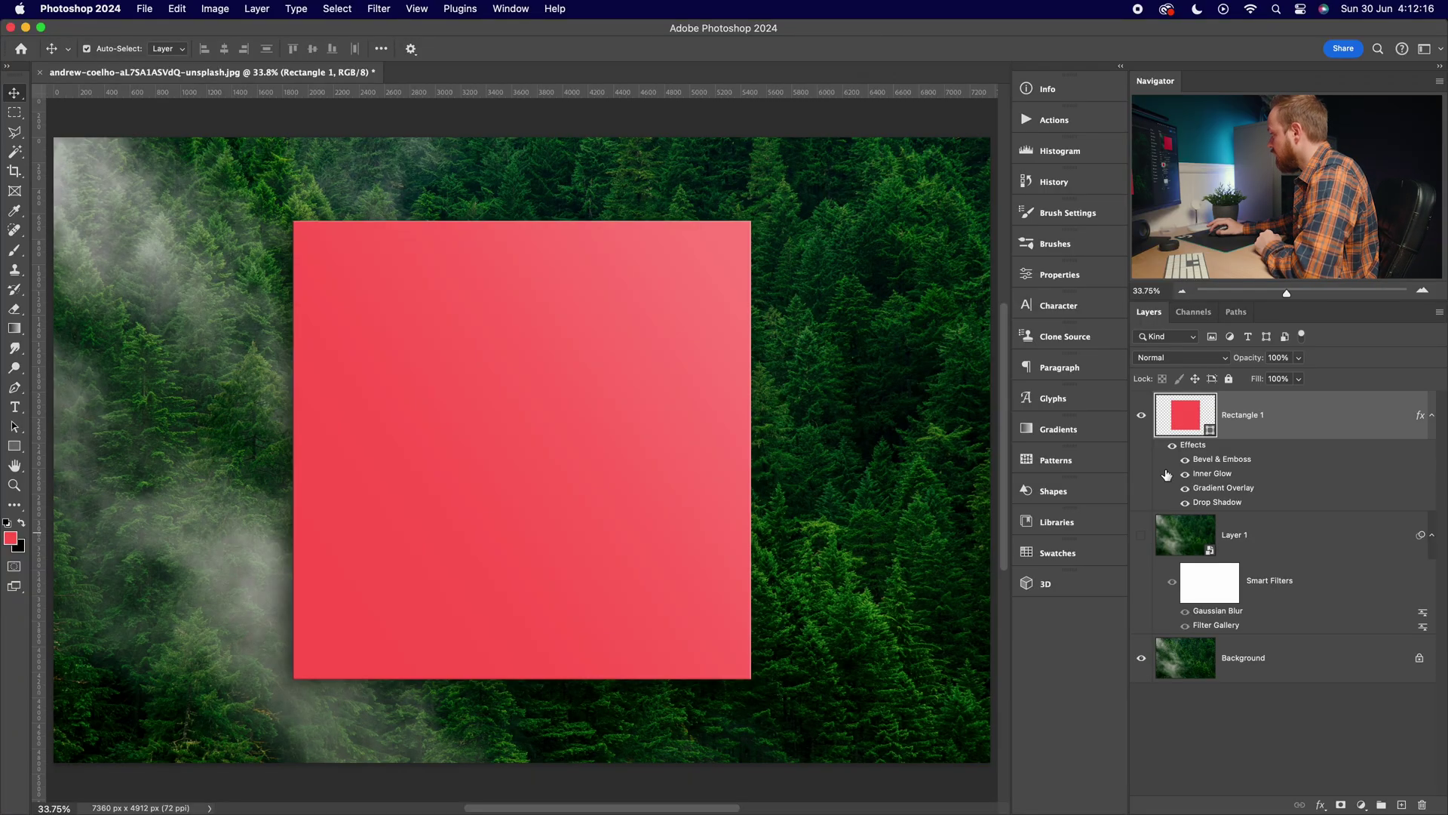
click(1141, 535)
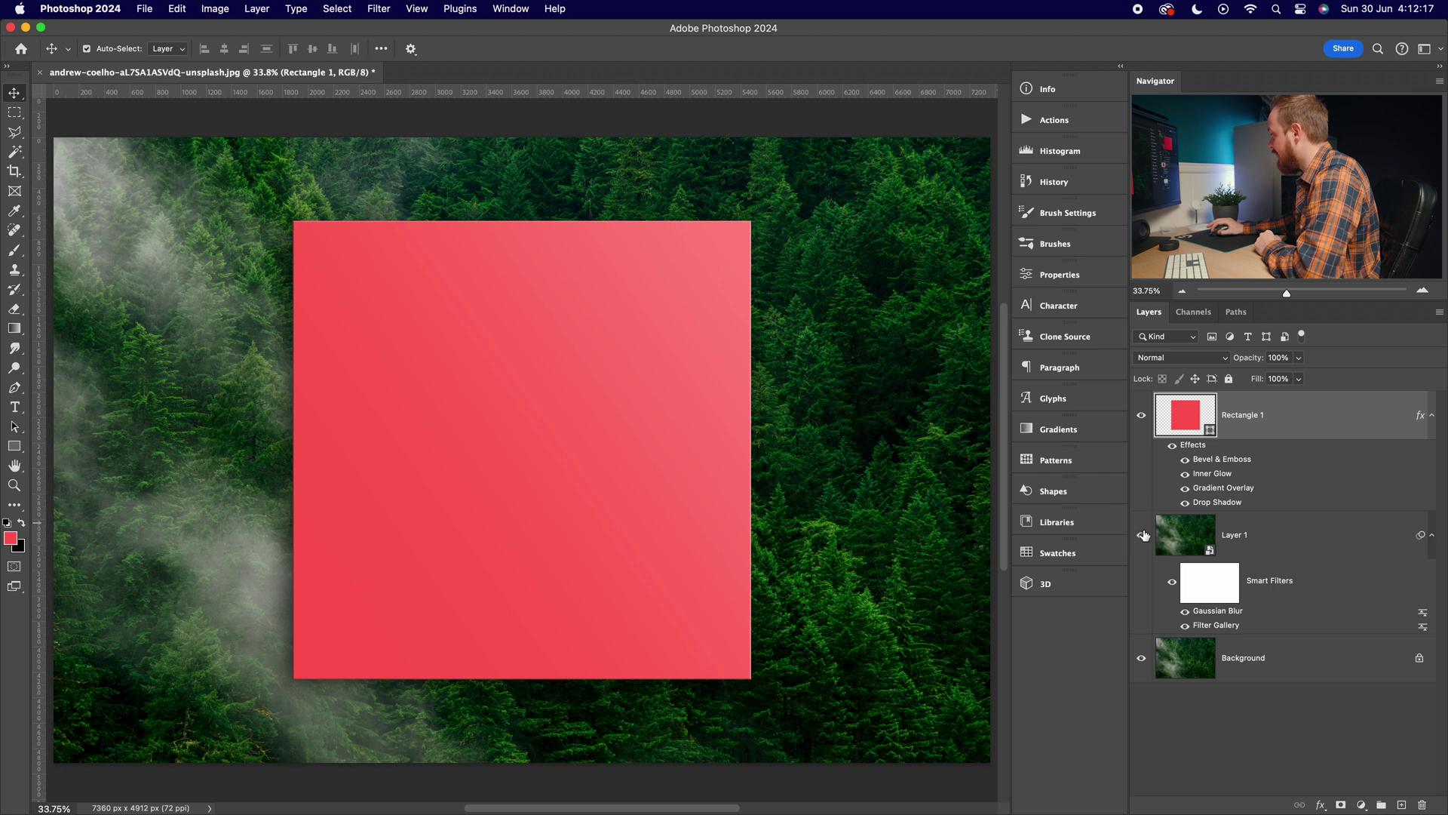
click(1200, 541)
drag(1198, 512, 1203, 513)
Clip Layer 1 to Rectangle 1 as a clipping mask to show blurred forest inside the panel
click(1181, 543)
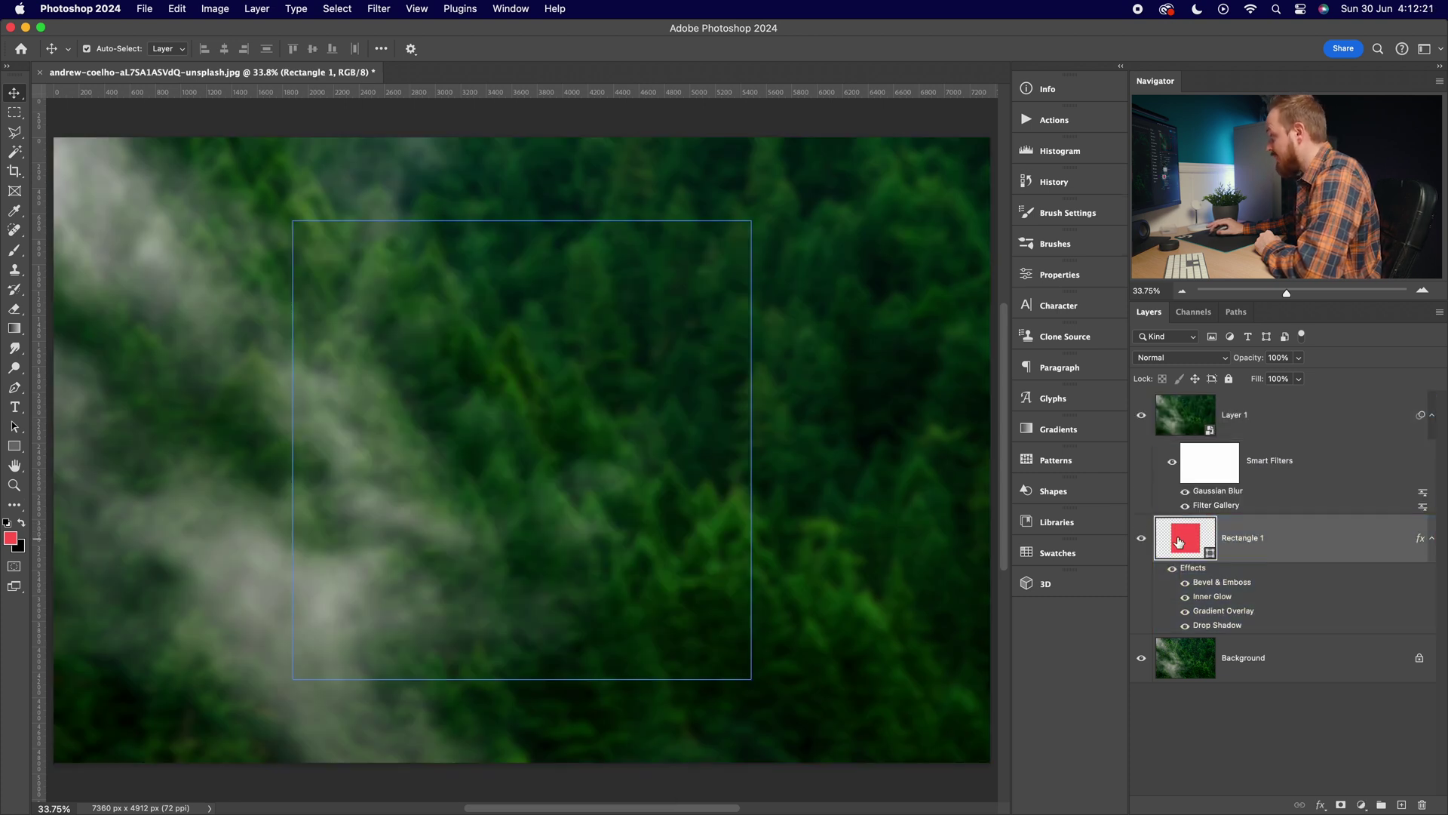
click(1207, 424)
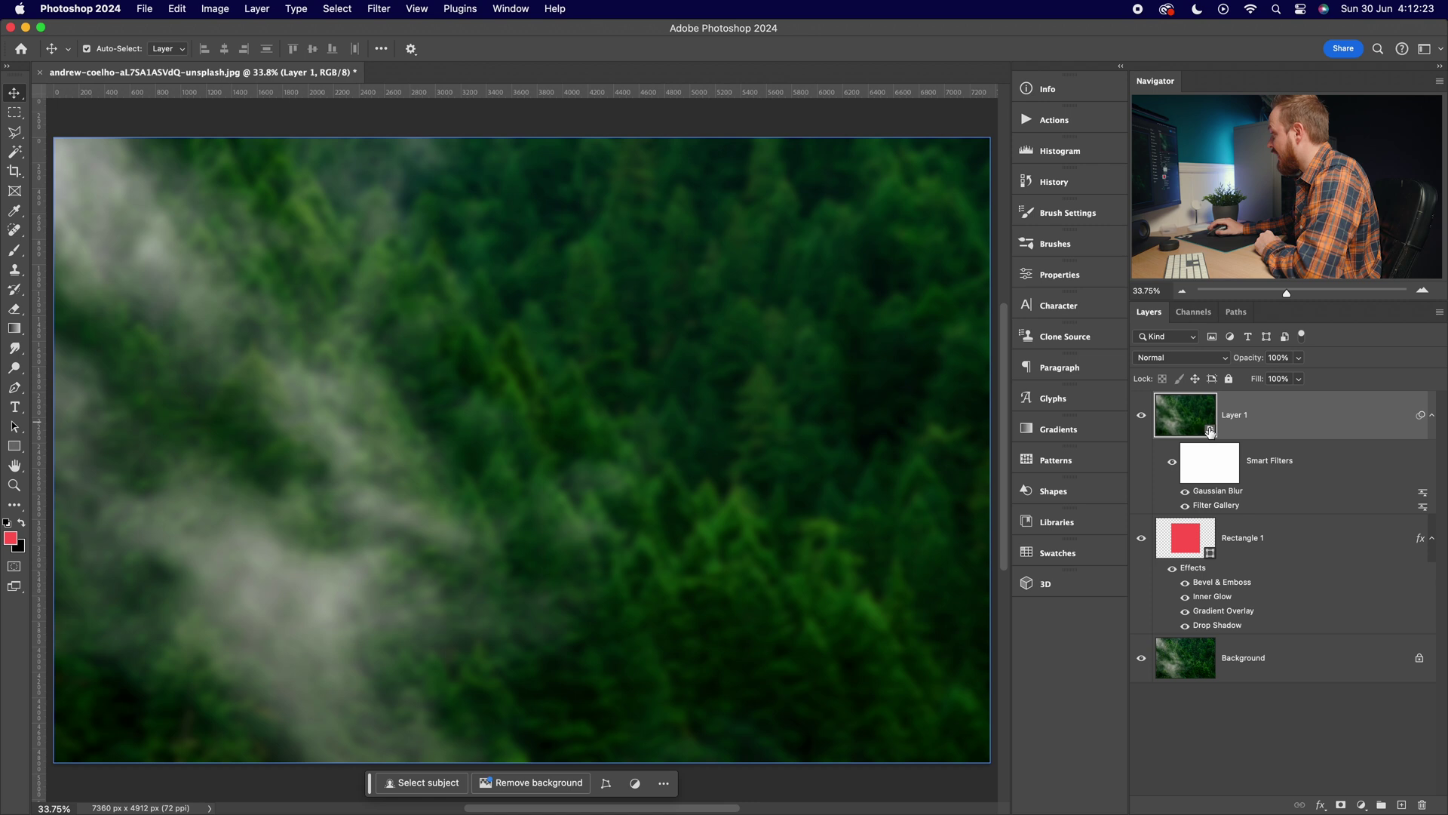
right_click(1285, 409)
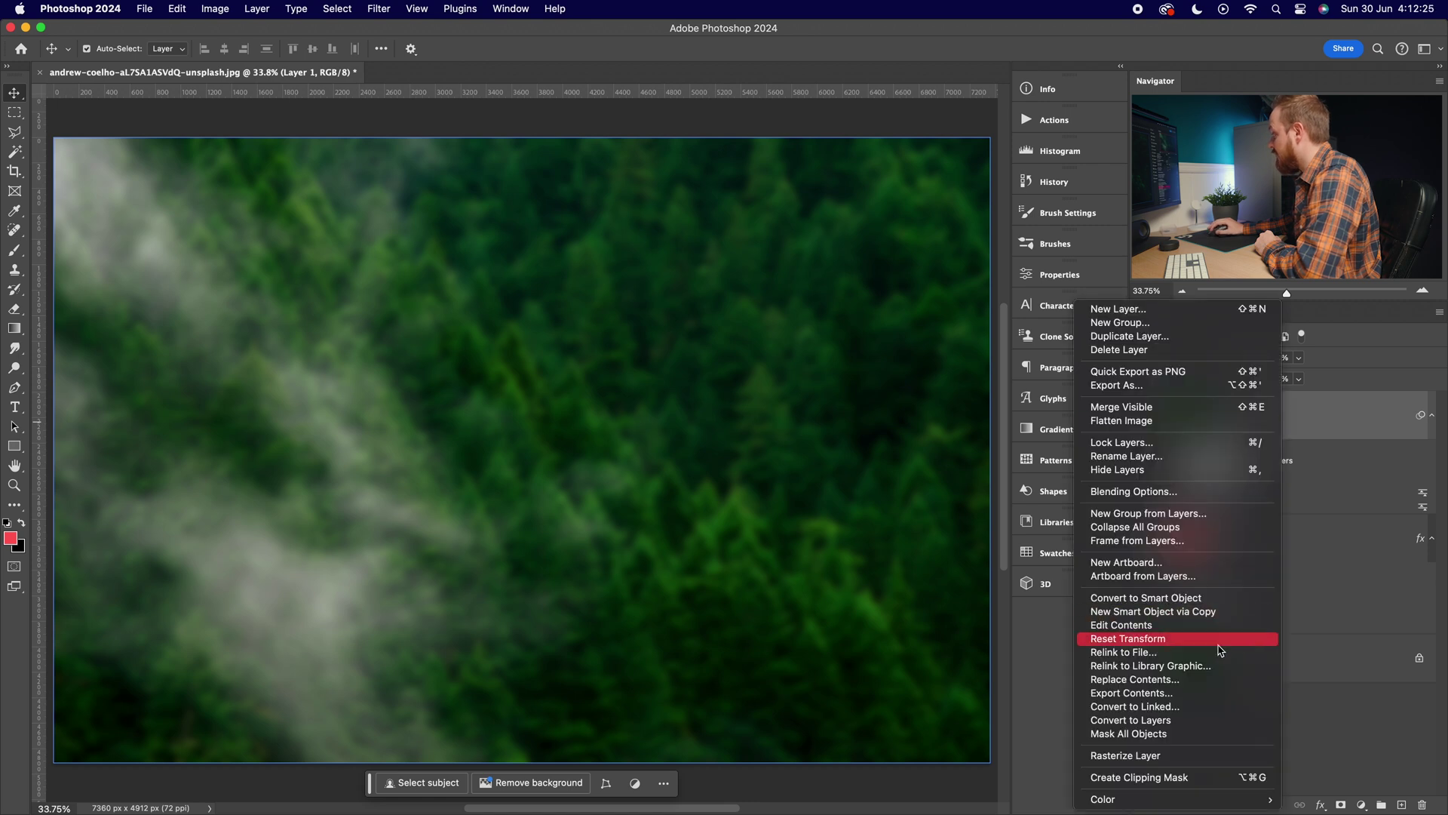
click(1198, 779)
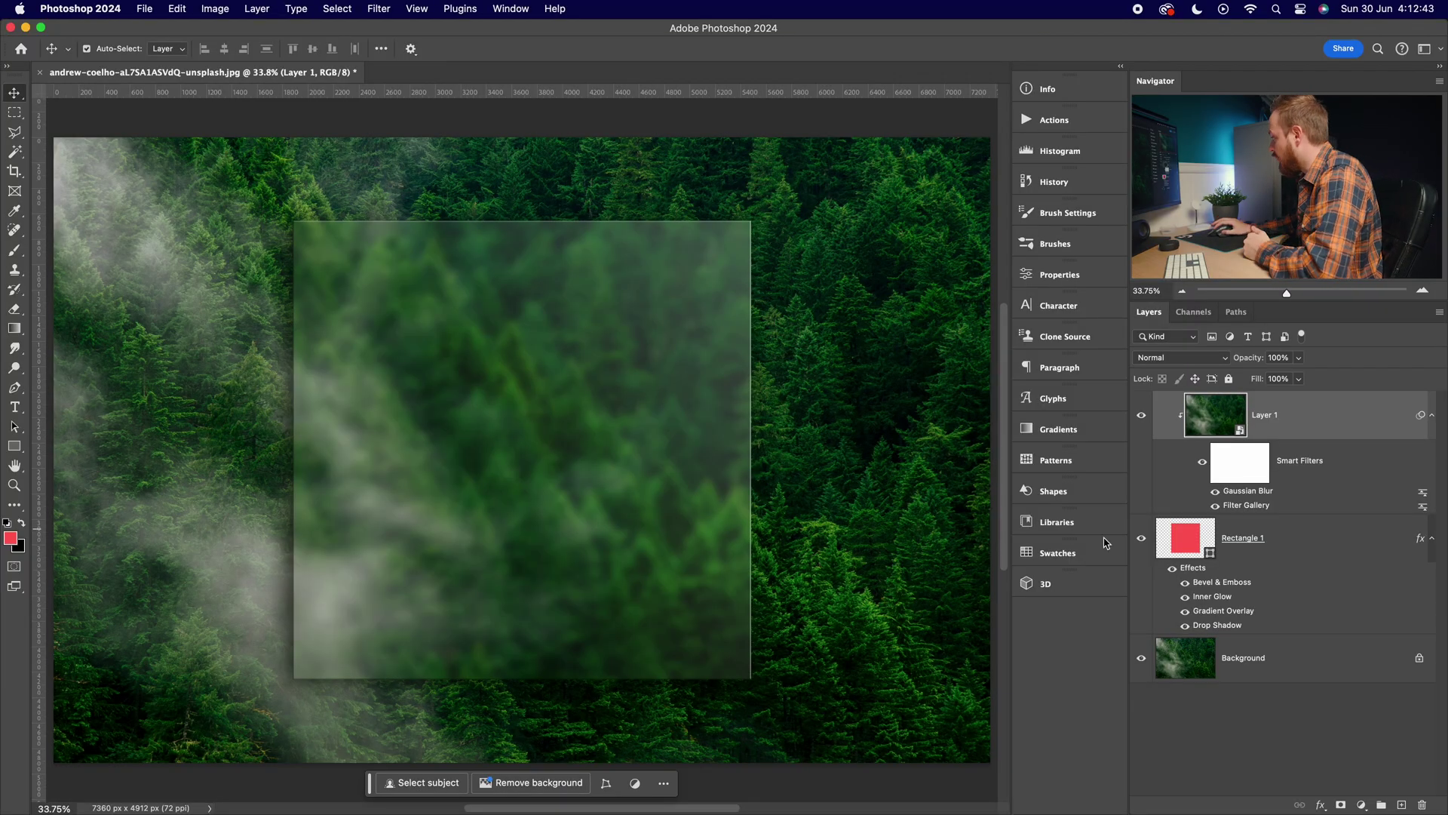
Free-transform Rectangle 1 and shift the panel toward the right of the image
click(1184, 541)
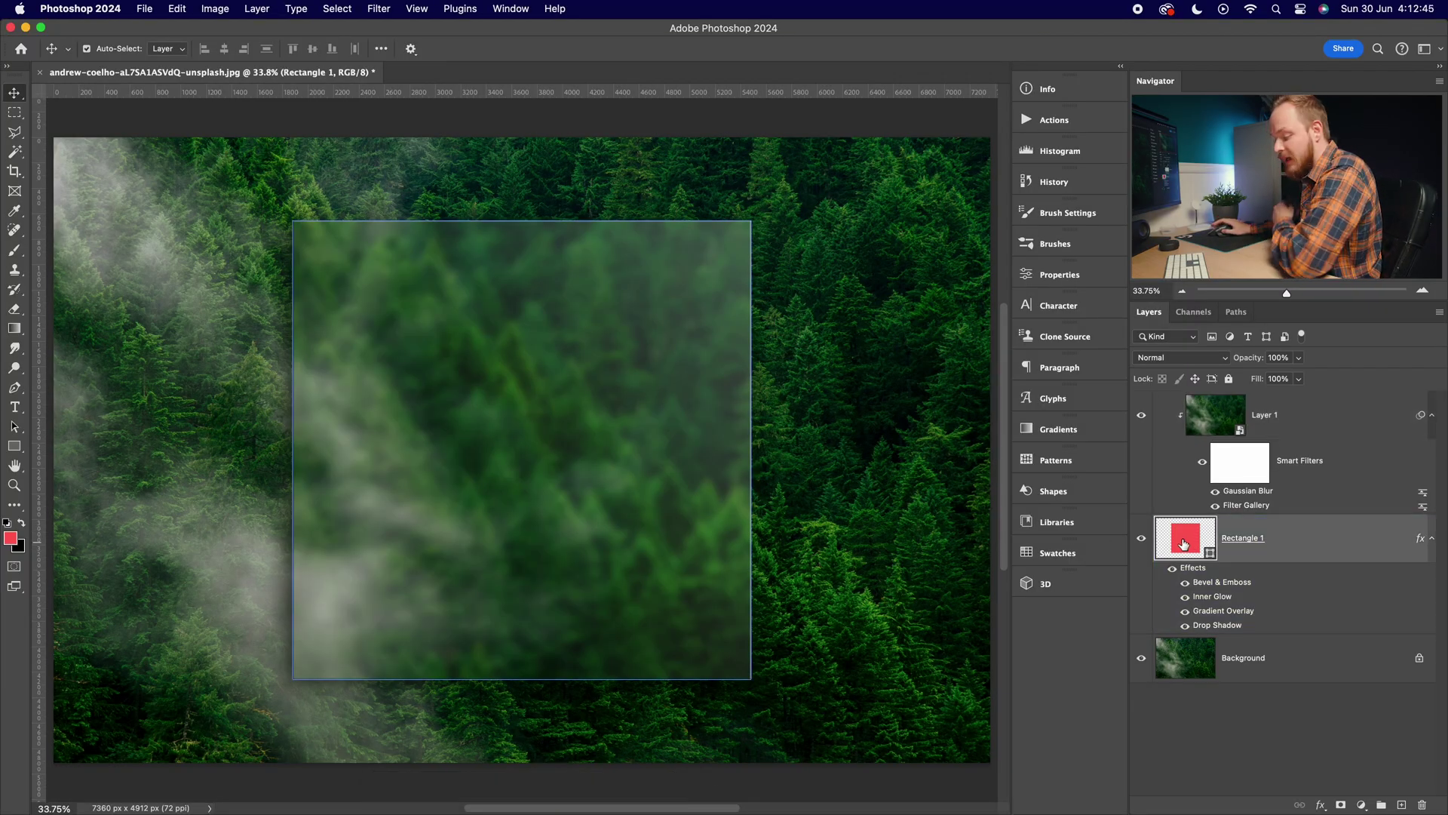
key(super+t)
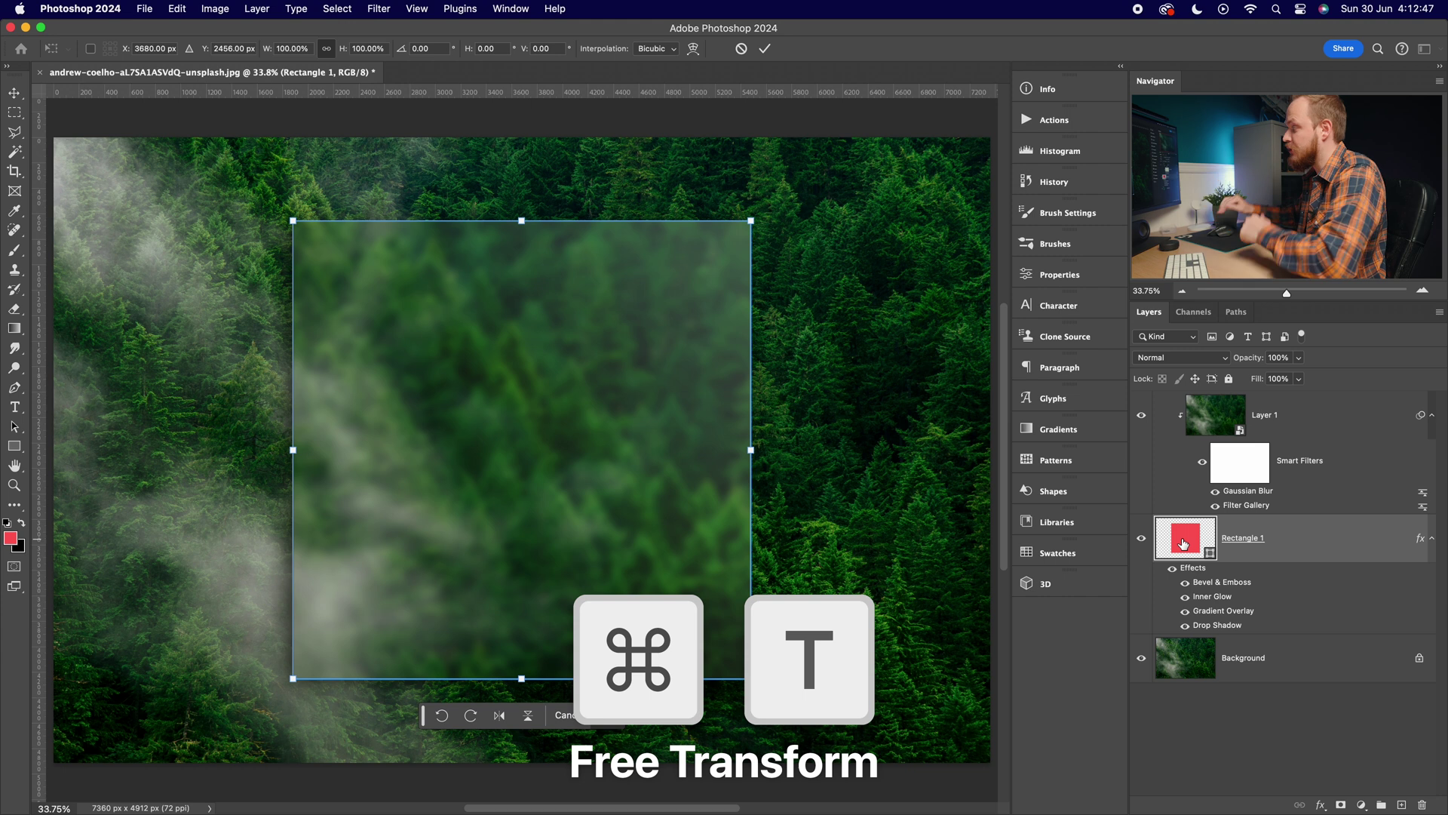
drag(498, 460, 704, 497)
click(438, 617)
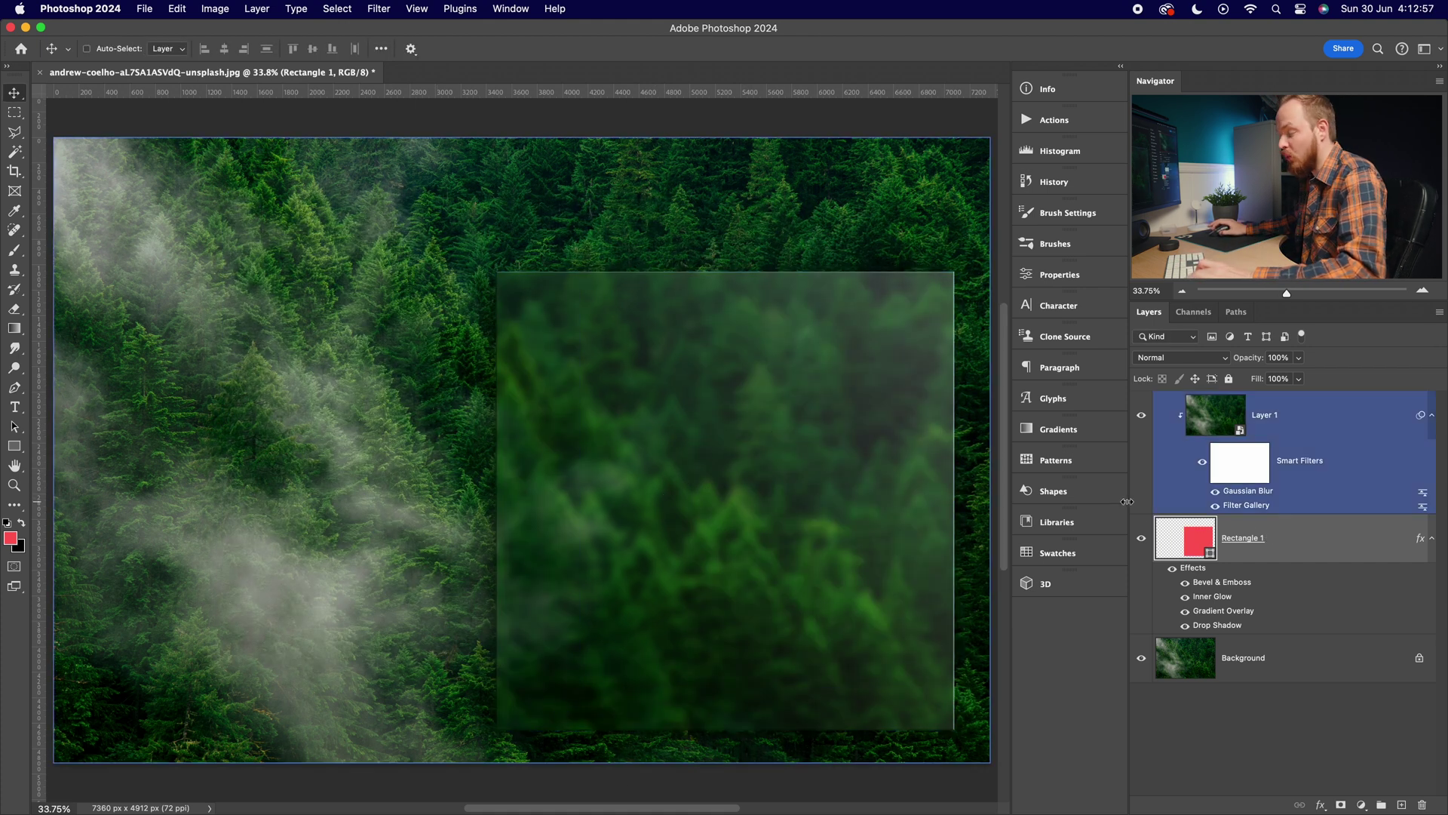
Move the panel left and stretch it to the photo's full height and left edge
key(super+t)
drag(763, 471, 333, 379)
drag(292, 185, 291, 113)
drag(288, 647, 292, 770)
drag(68, 451, 1, 447)
scroll(286, 789, left, 5)
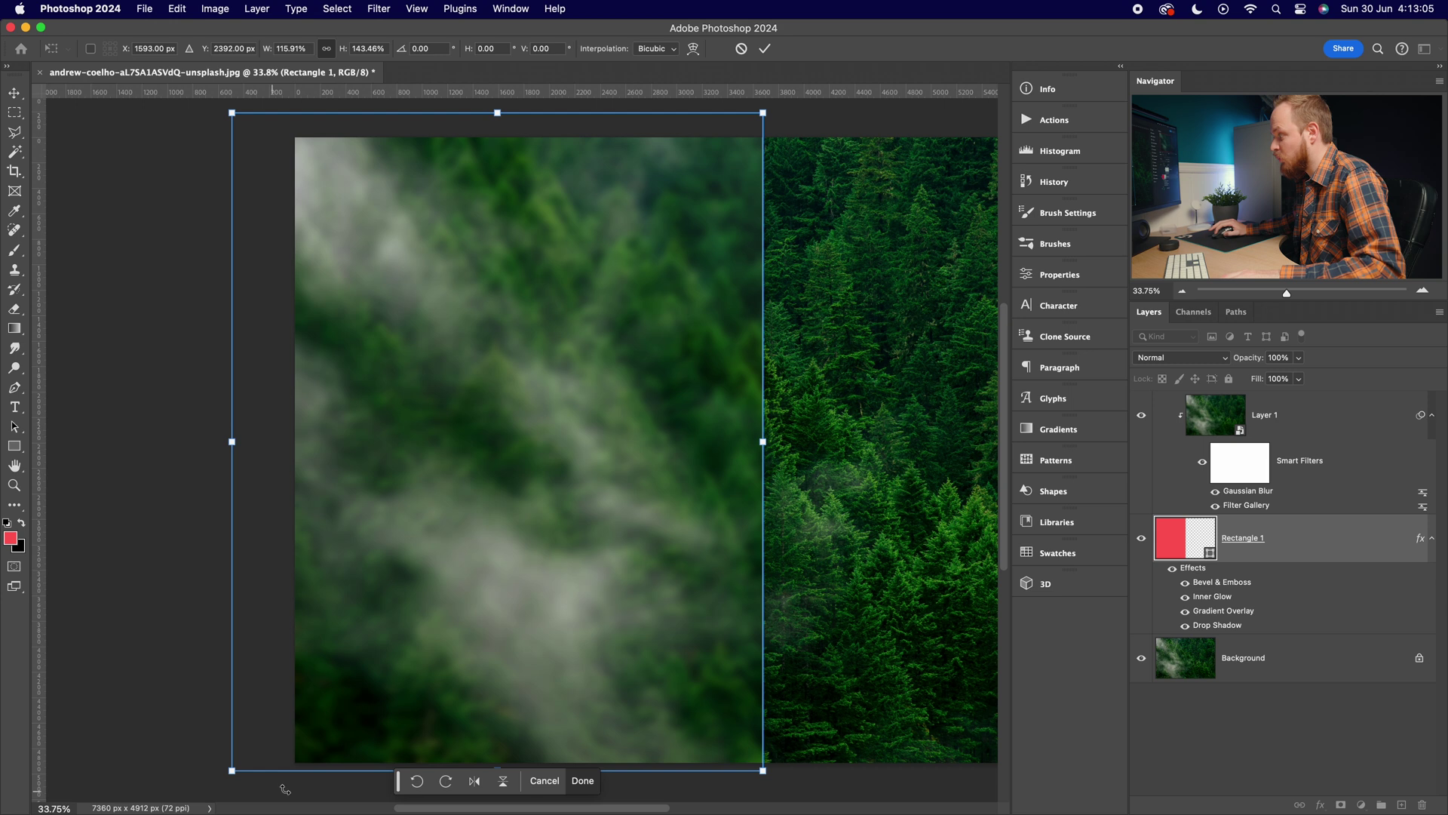
drag(554, 477, 563, 492)
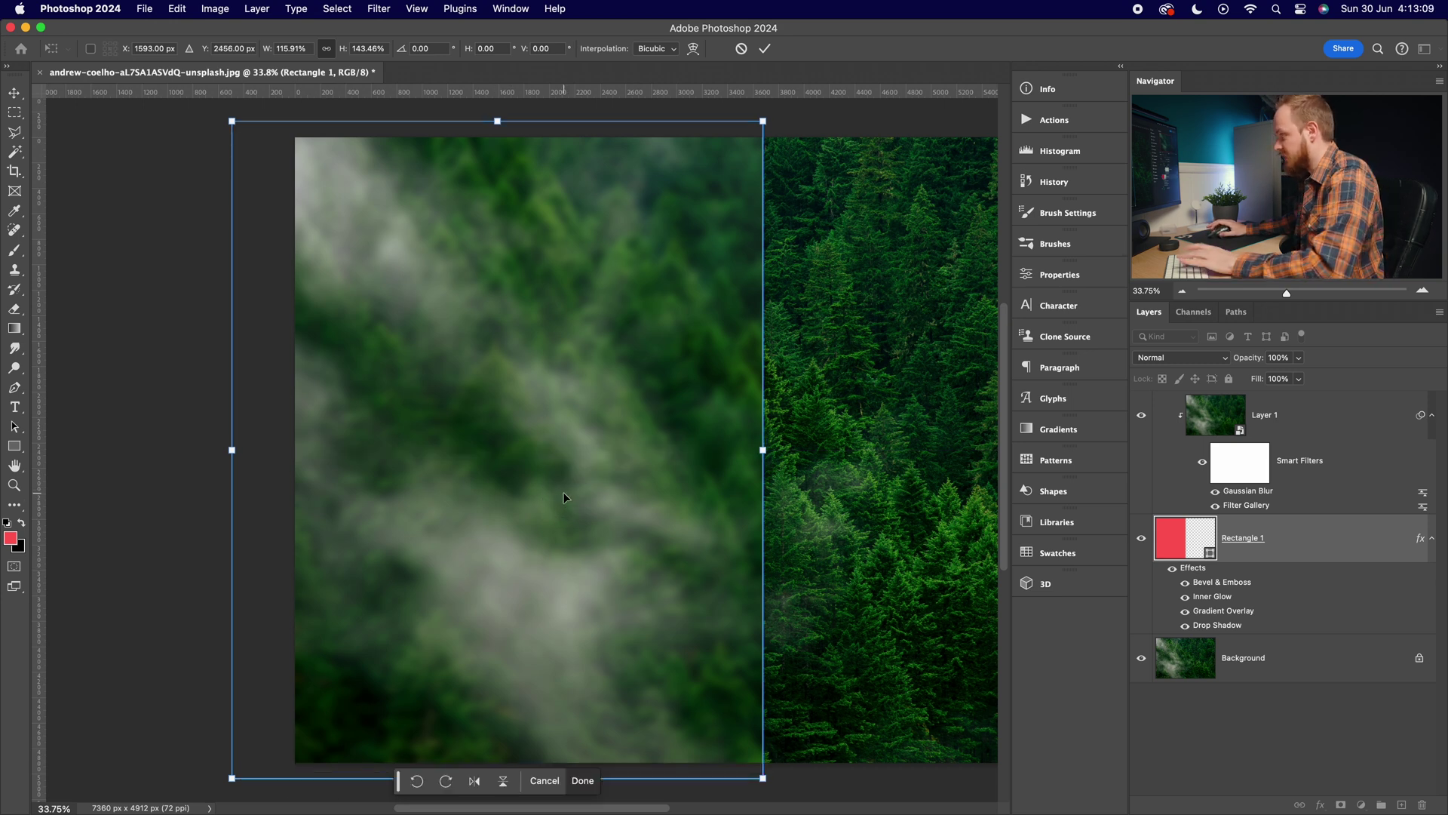
key(Return)
scroll(562, 491, right, 5)
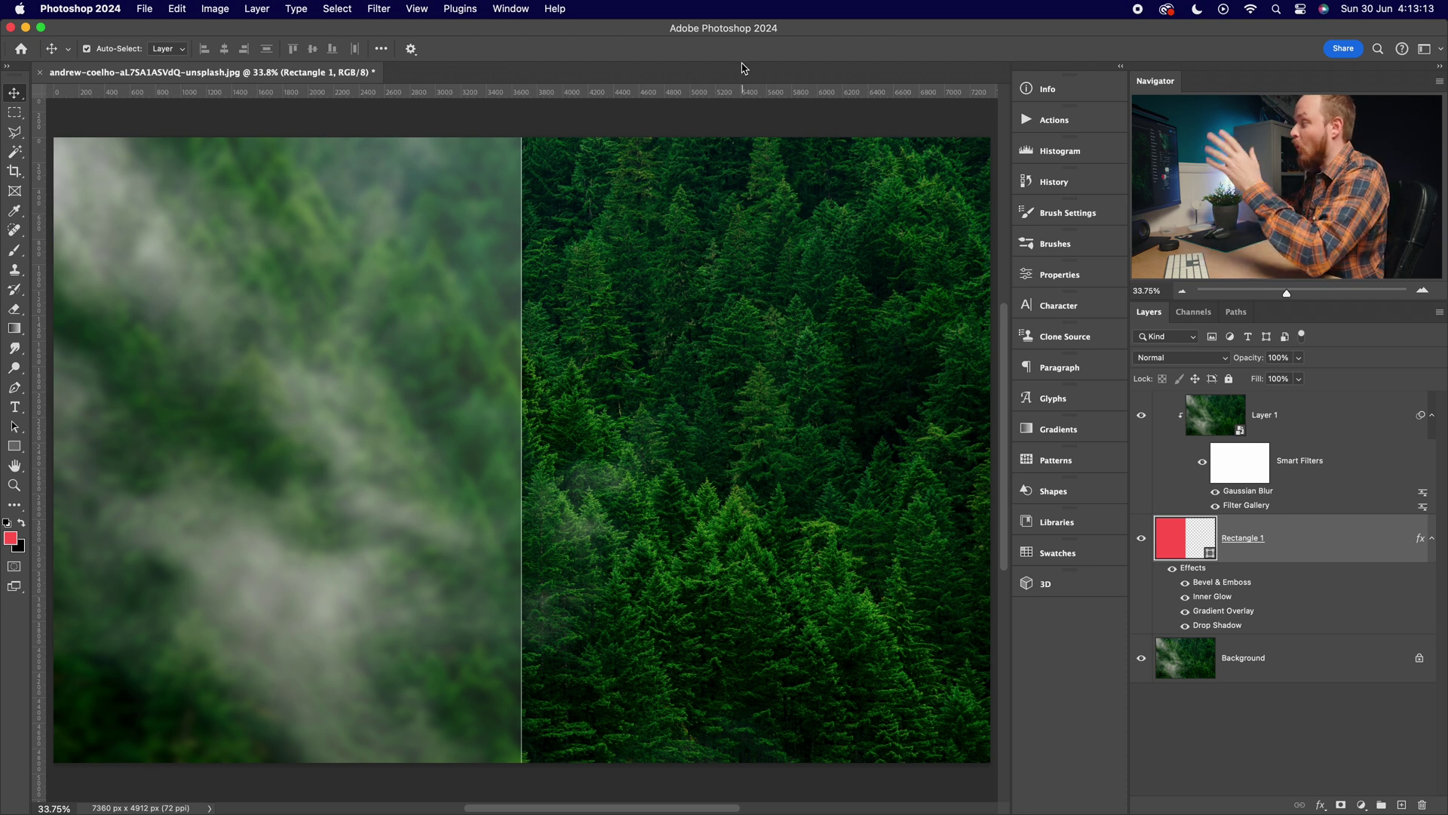
click(397, 364)
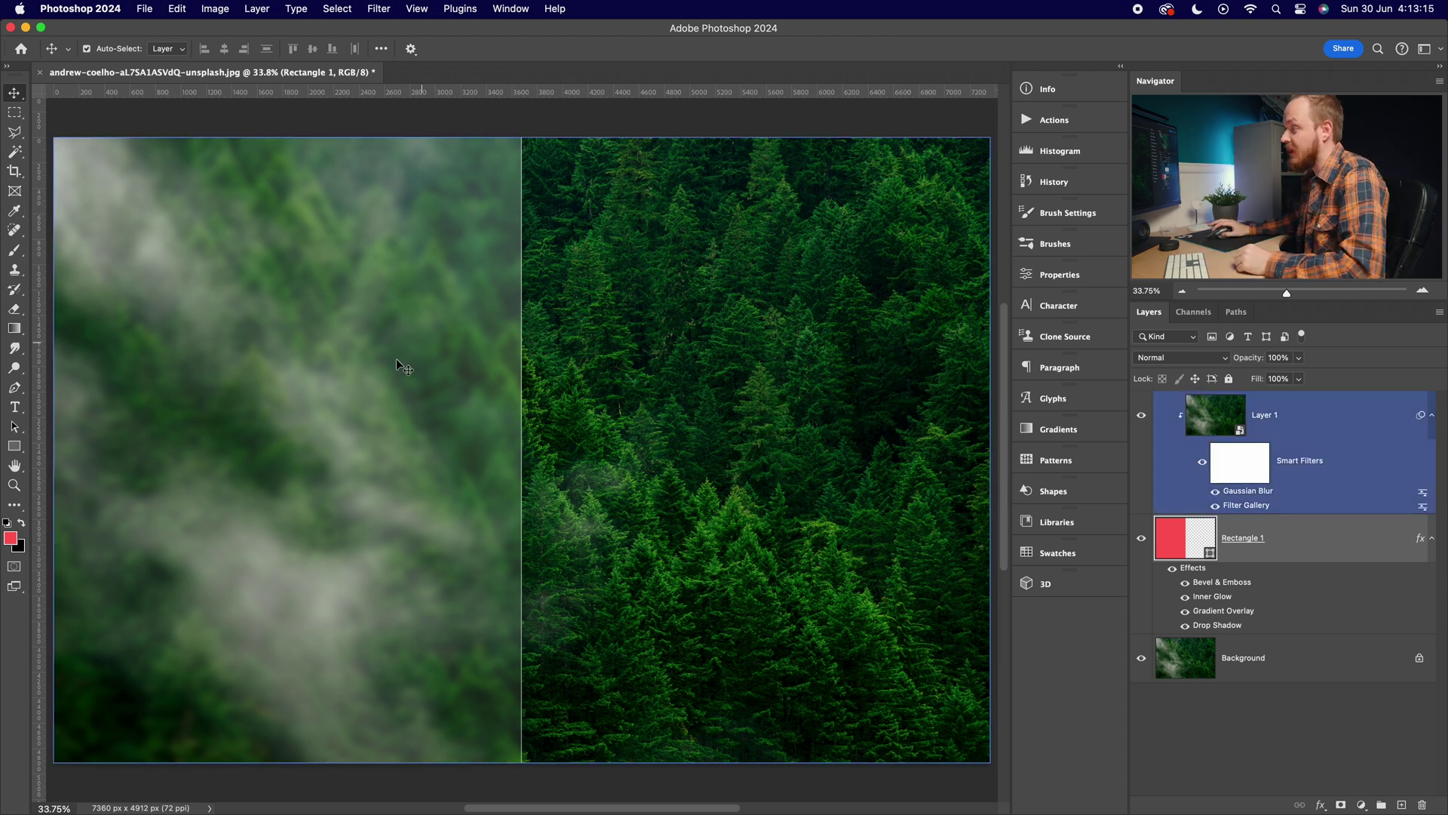
click(334, 100)
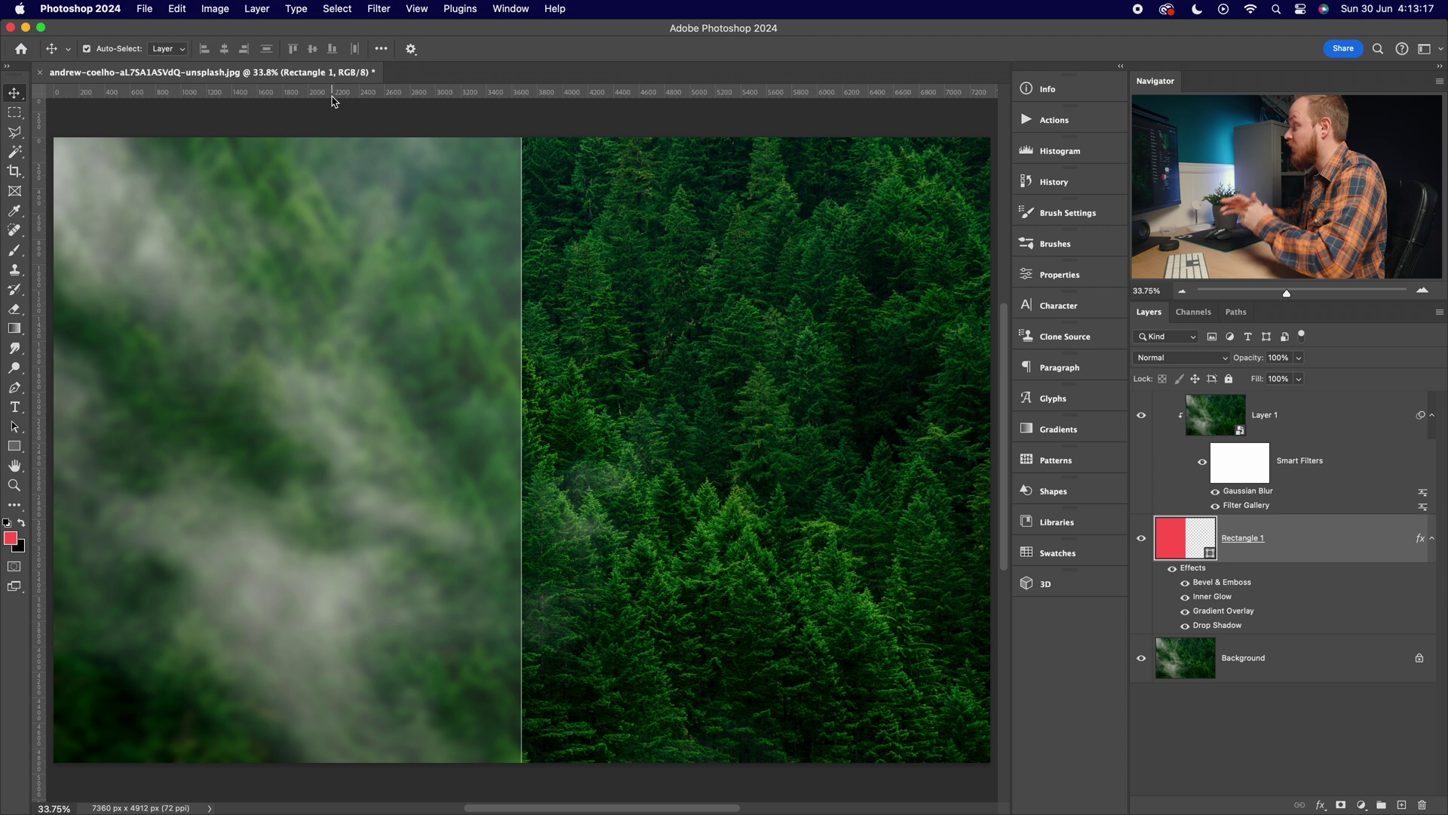
click(1155, 427)
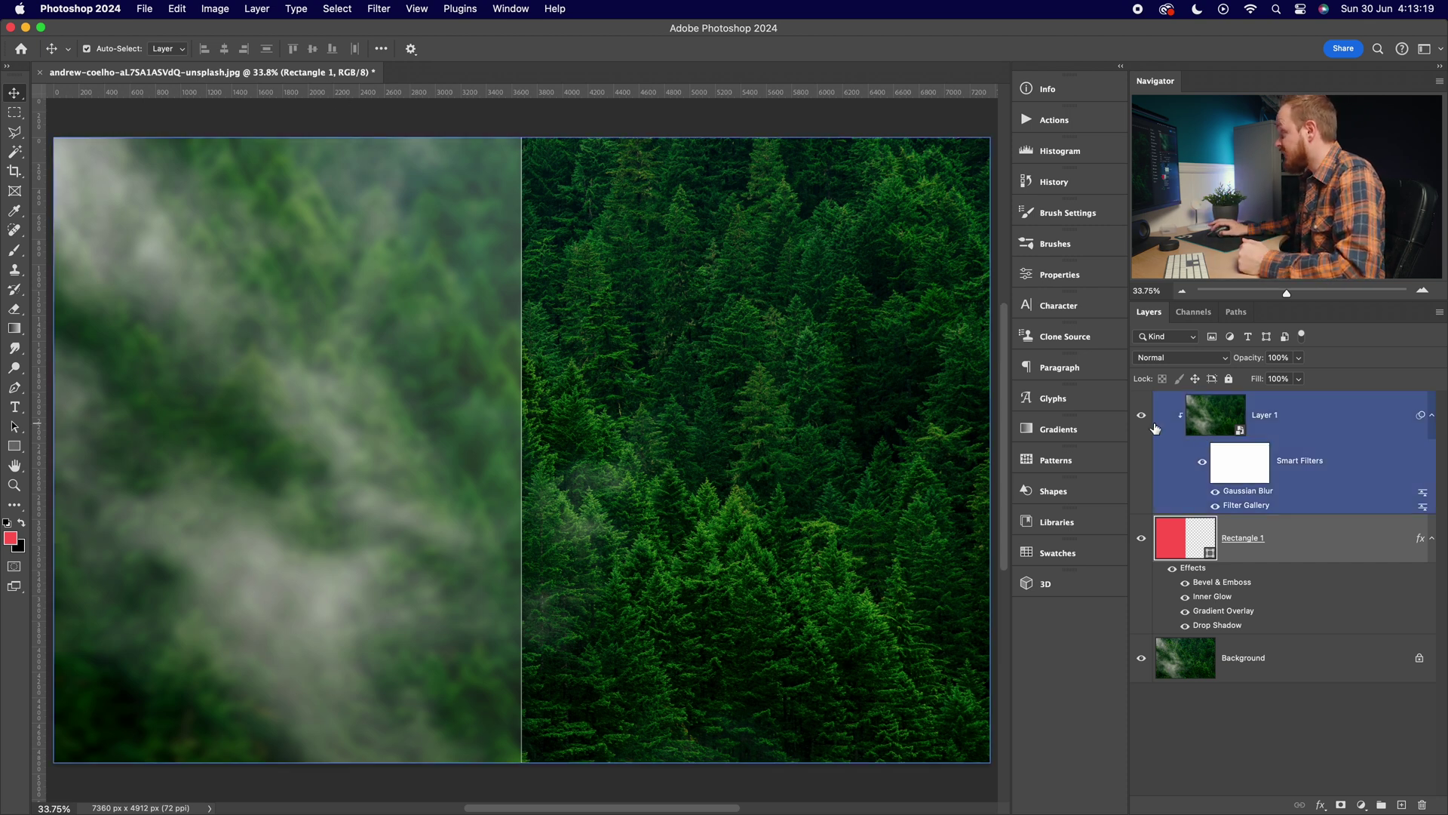
click(1199, 549)
click(1209, 556)
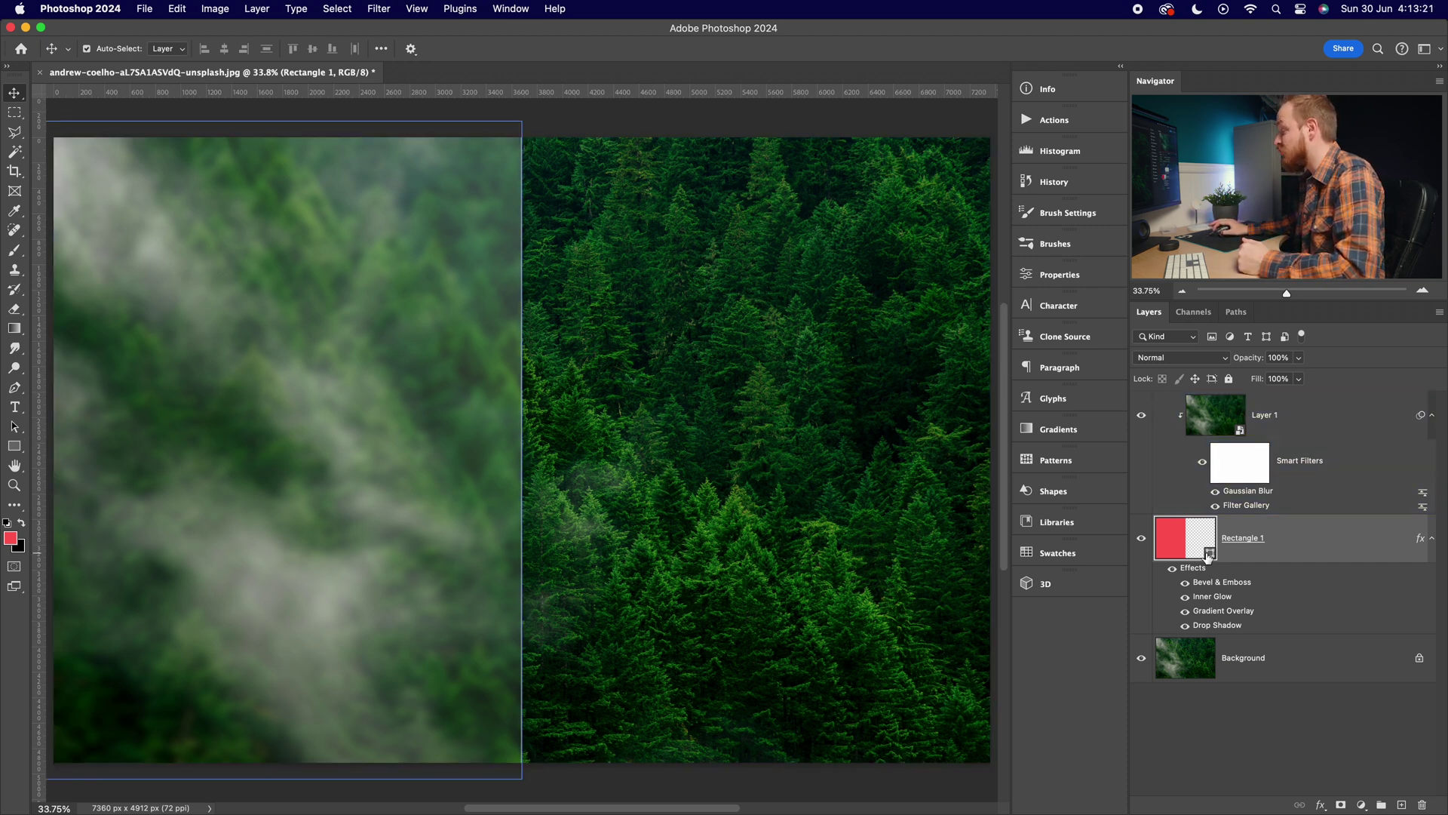
click(1190, 510)
click(1142, 415)
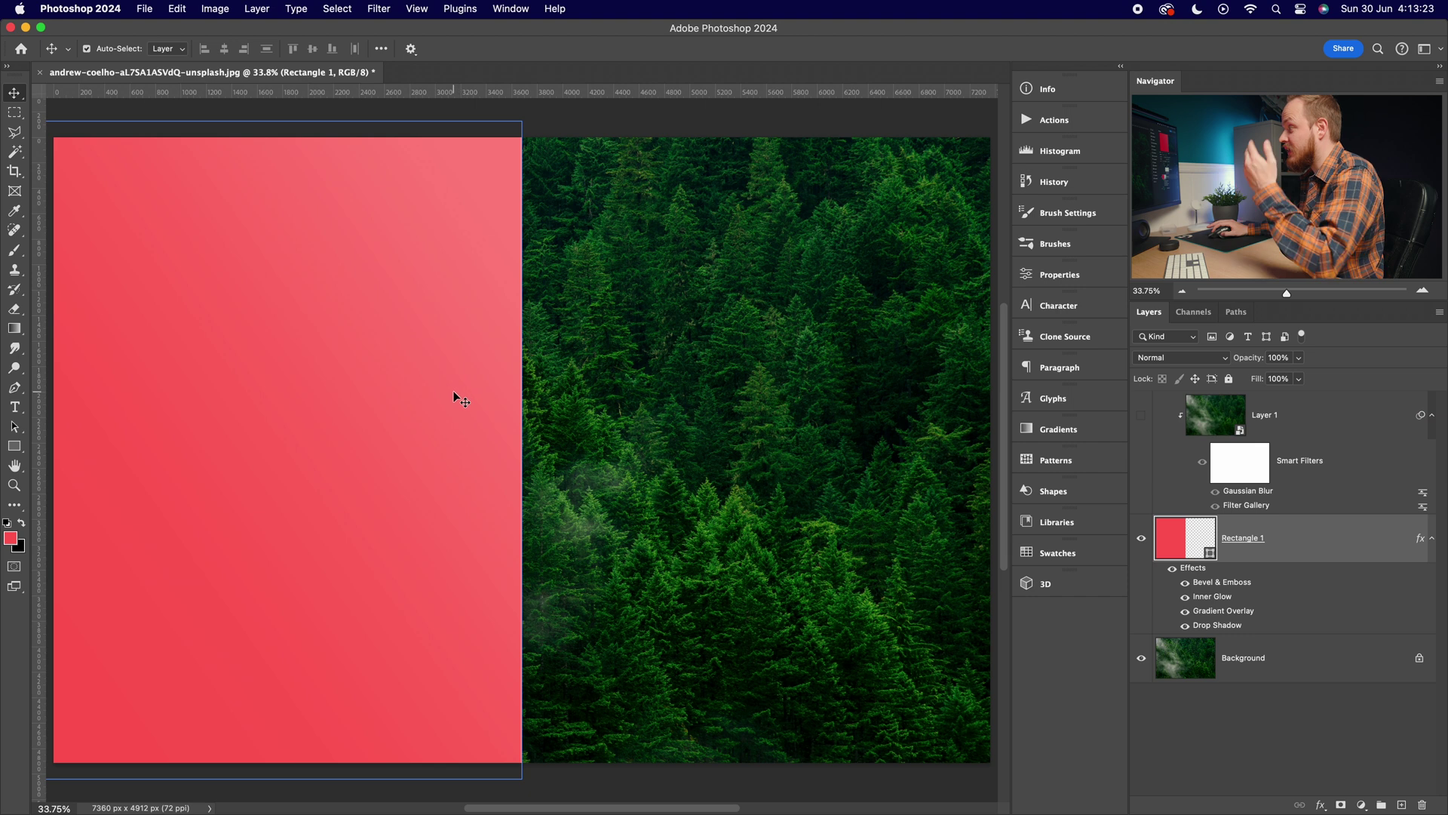
click(1146, 418)
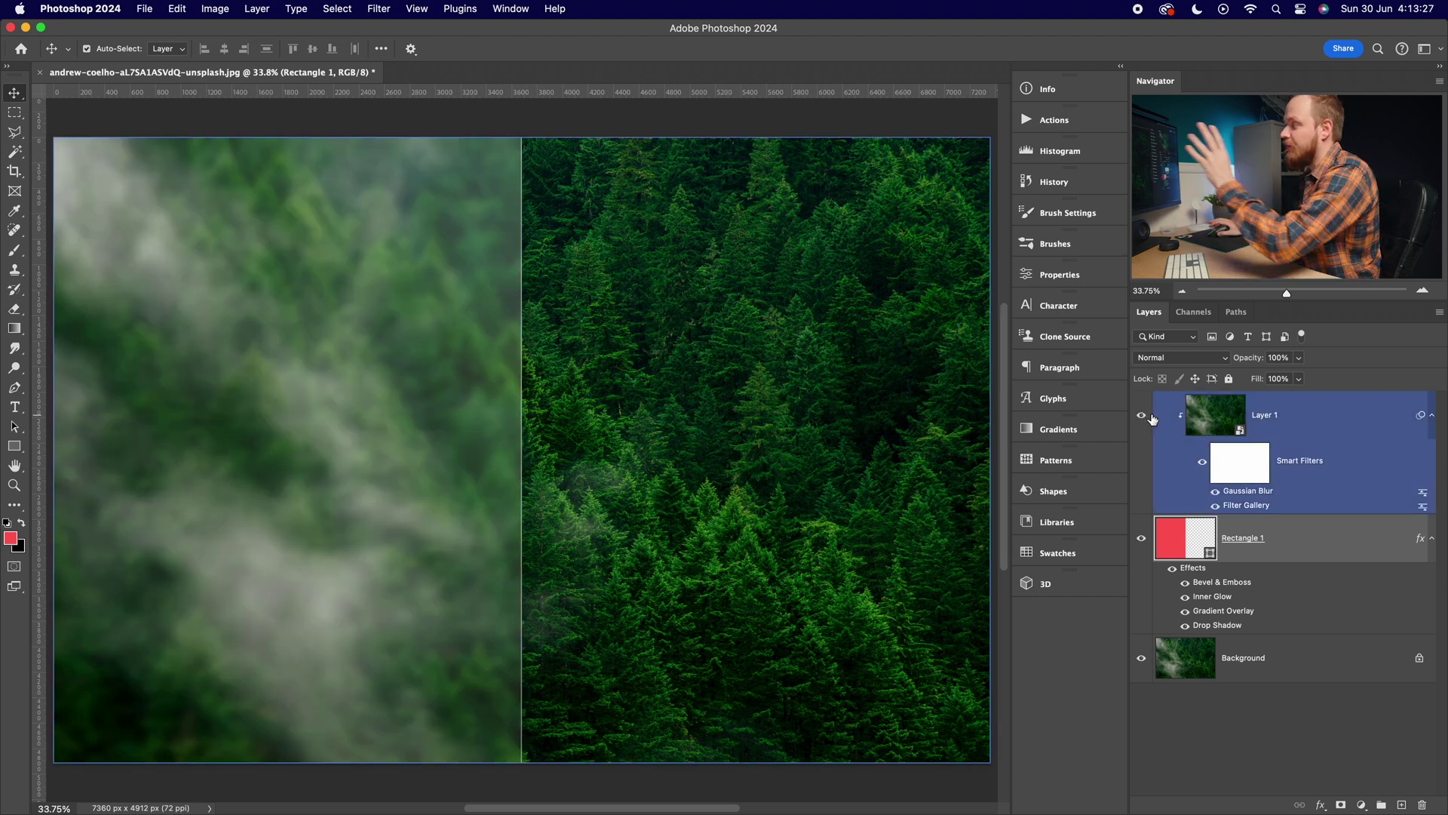
click(1243, 495)
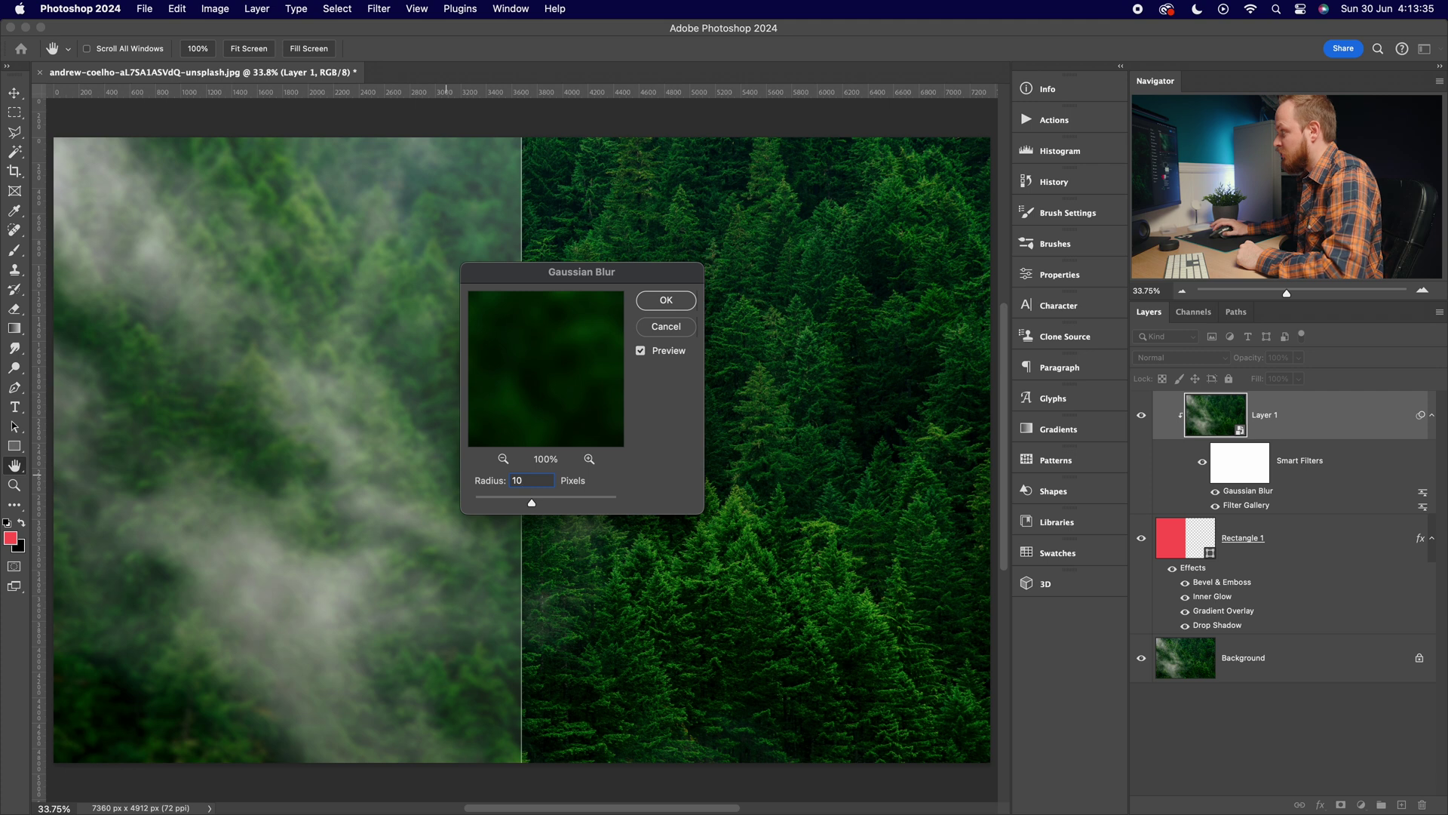
click(667, 301)
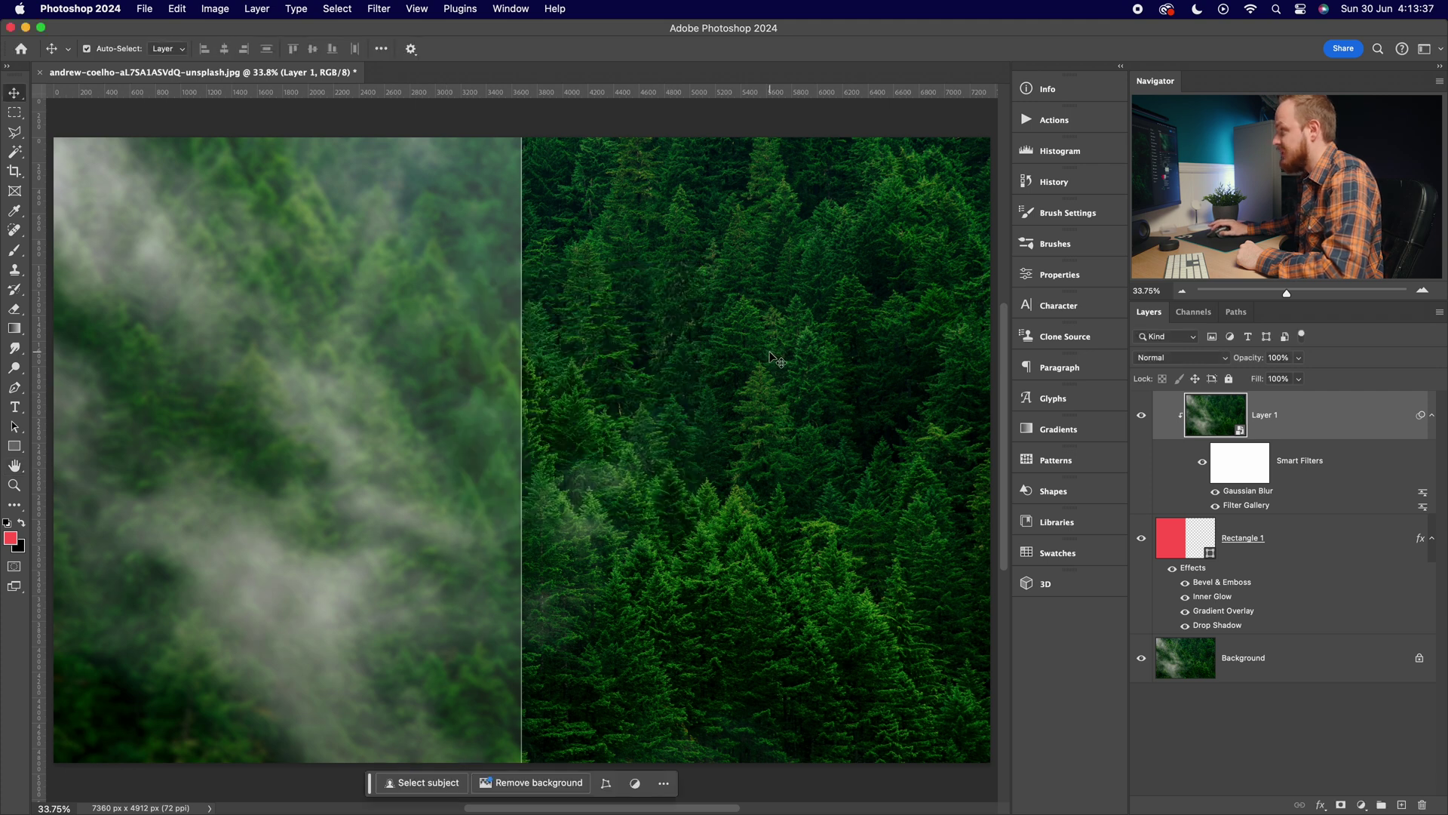